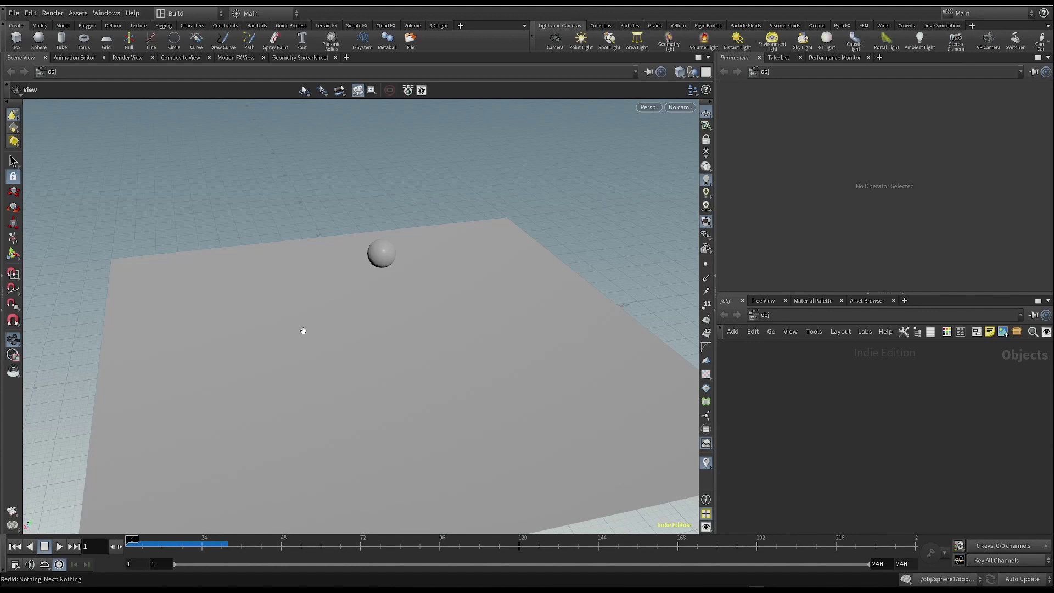
Open the geometry network of the sphere1 object
{"action": "left_click_drag", "start_coordinate": [303, 331], "coordinate": [284, 267]}
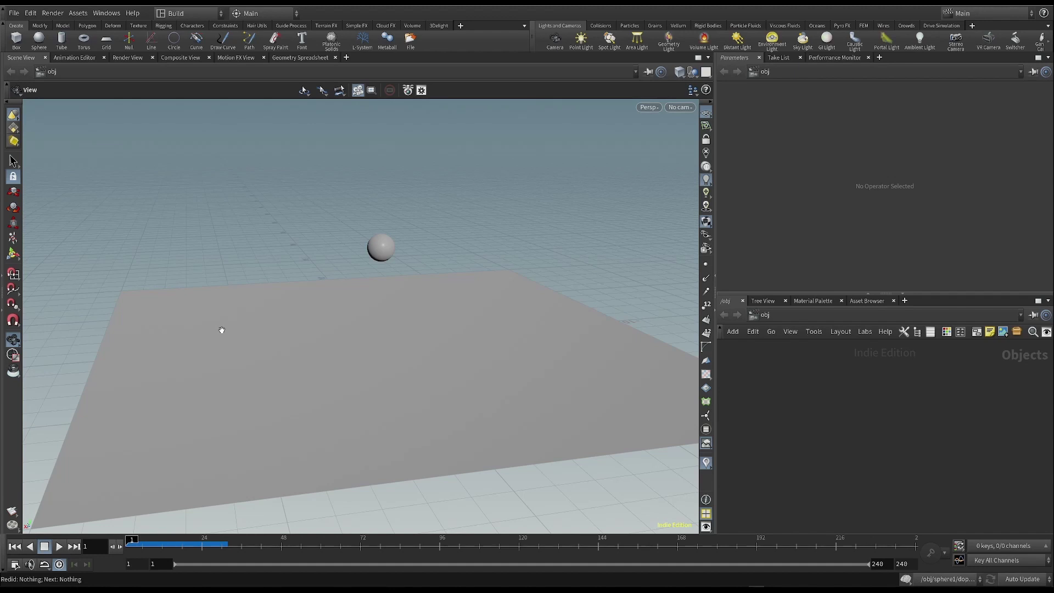
{"action": "left_click_drag", "start_coordinate": [291, 346], "coordinate": [221, 313]}
{"action": "left_click_drag", "start_coordinate": [224, 362], "coordinate": [212, 342]}
{"action": "double_click", "coordinate": [798, 407]}
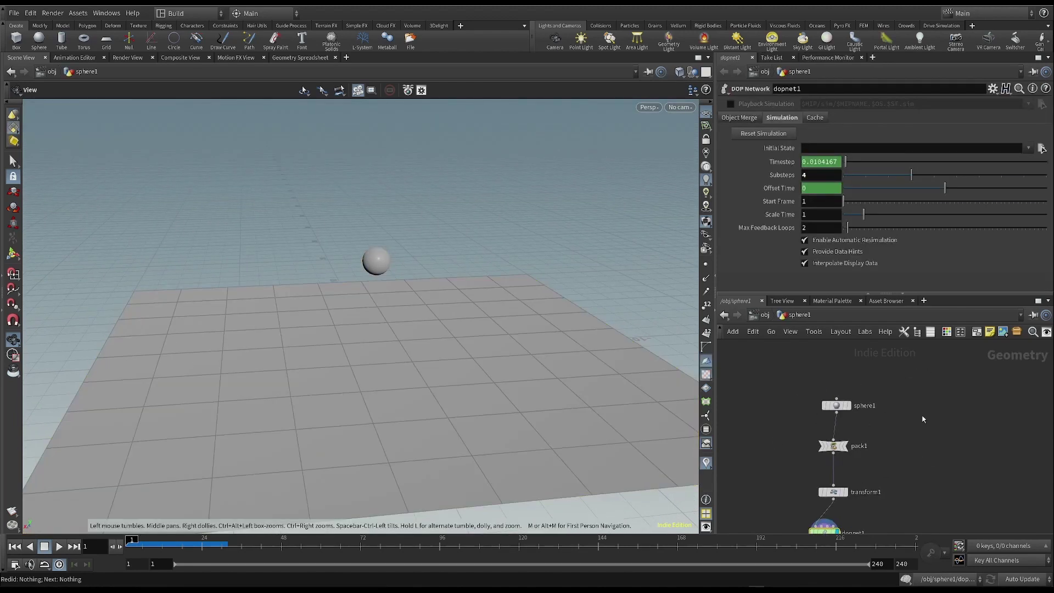
Create an Add node beside sphere1 and enable its Point 0 at the origin
{"action": "key", "text": "Tab"}
{"action": "type", "text": "ad"}
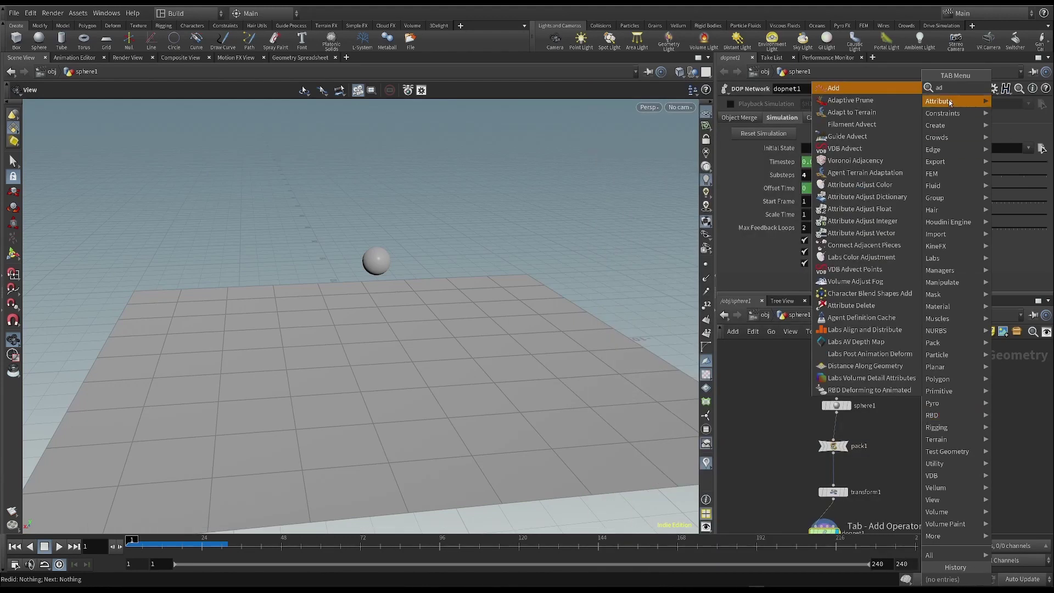
{"action": "left_click", "coordinate": [851, 90]}
{"action": "left_click", "coordinate": [932, 405]}
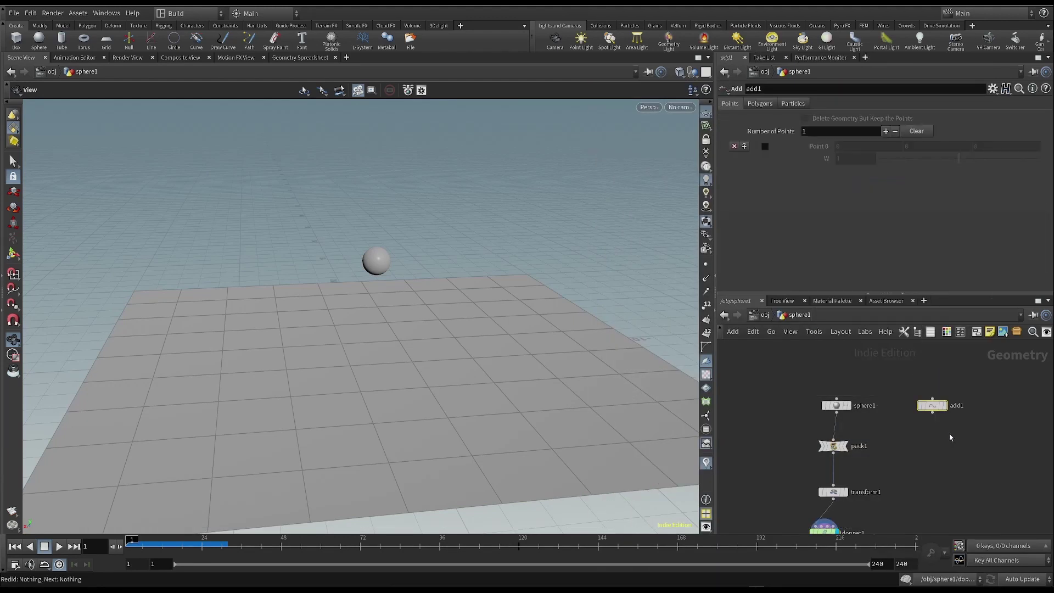
{"action": "left_click", "coordinate": [764, 146]}
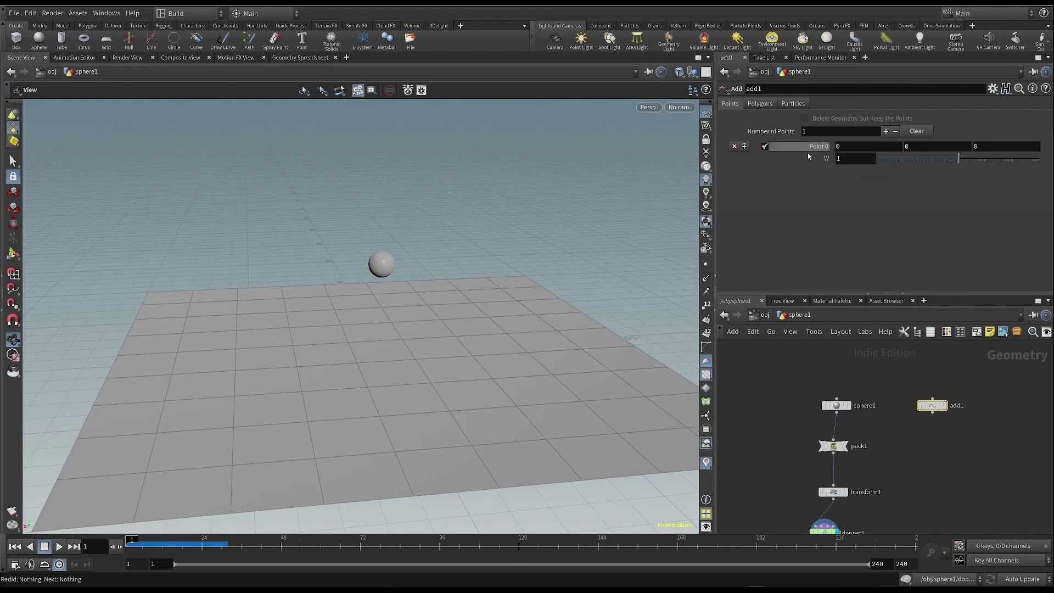
Add a Point Replicate node fed by the Add node and display its result
{"action": "key", "text": "Tab"}
{"action": "type", "text": "poinre"}
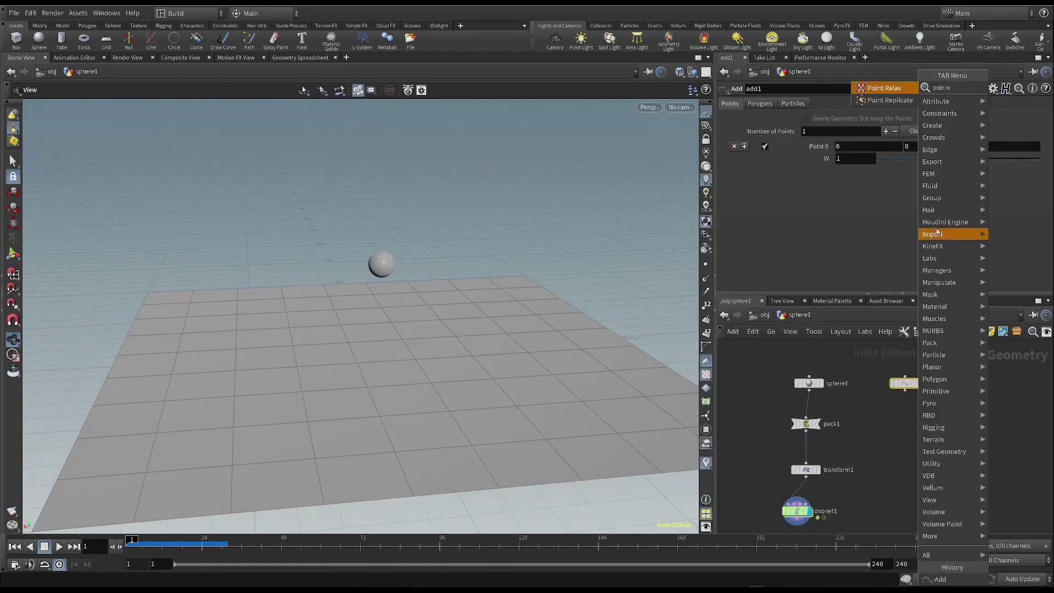
{"action": "left_click", "coordinate": [887, 100]}
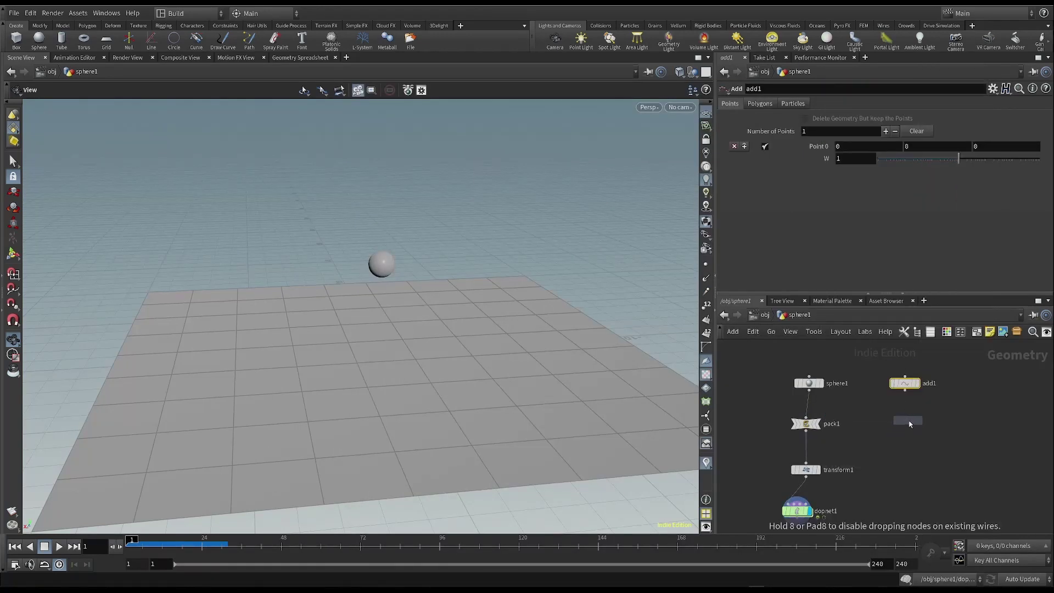
{"action": "left_click", "coordinate": [907, 420]}
{"action": "left_click_drag", "start_coordinate": [911, 388], "coordinate": [907, 414]}
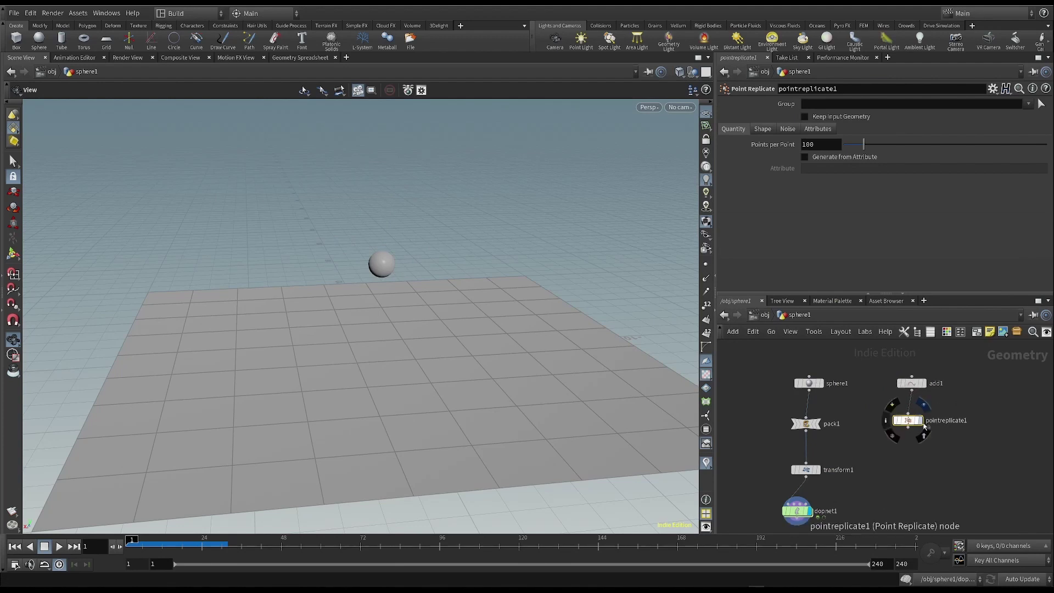
{"action": "left_click", "coordinate": [920, 419]}
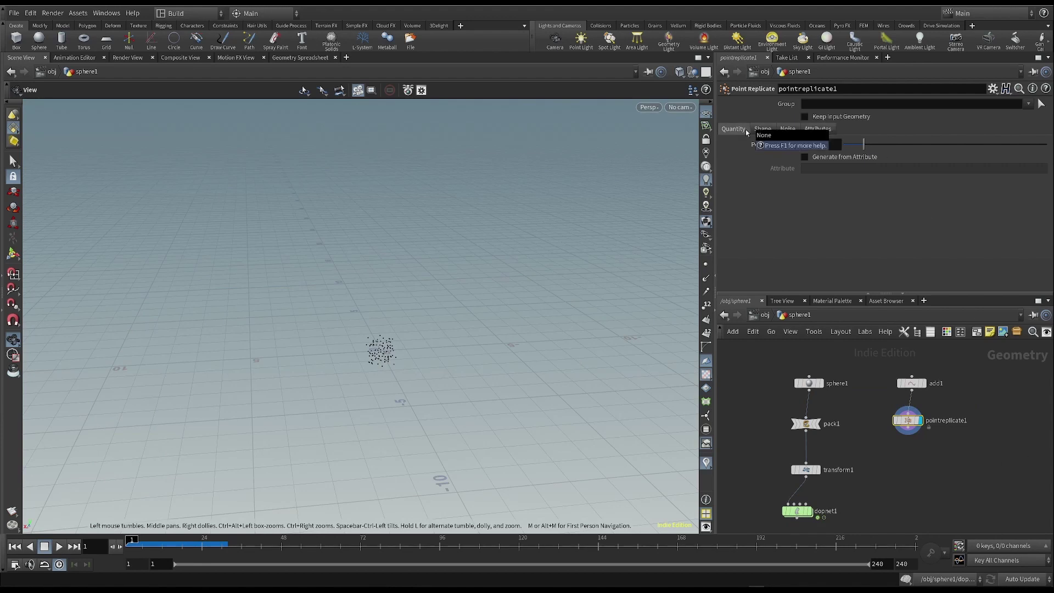
Set the Point Replicate shape to Circle with its orientation in the ZX Plane
{"action": "left_click", "coordinate": [763, 128]}
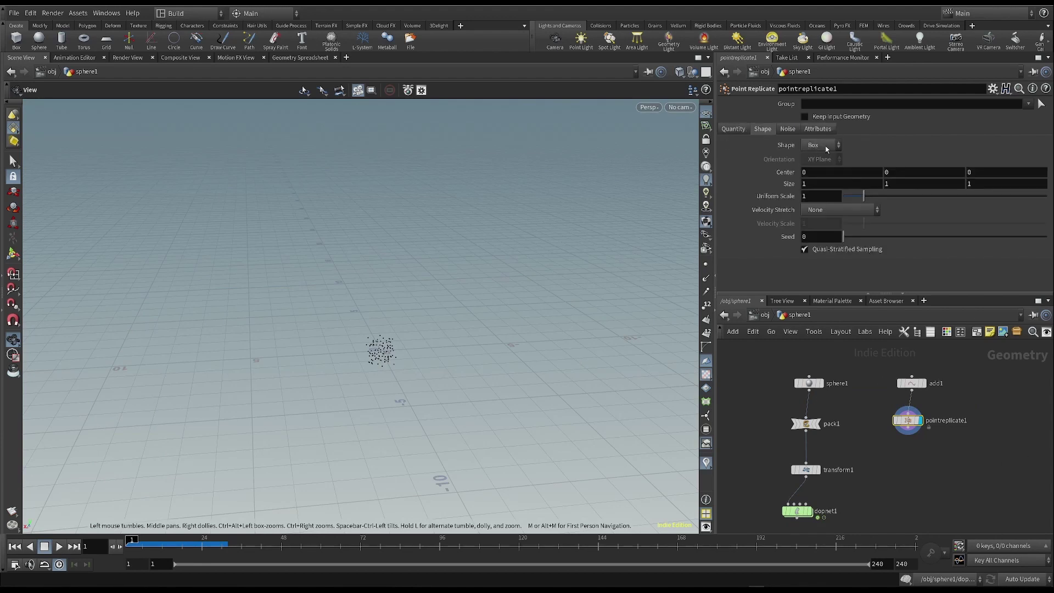
{"action": "left_click", "coordinate": [826, 146]}
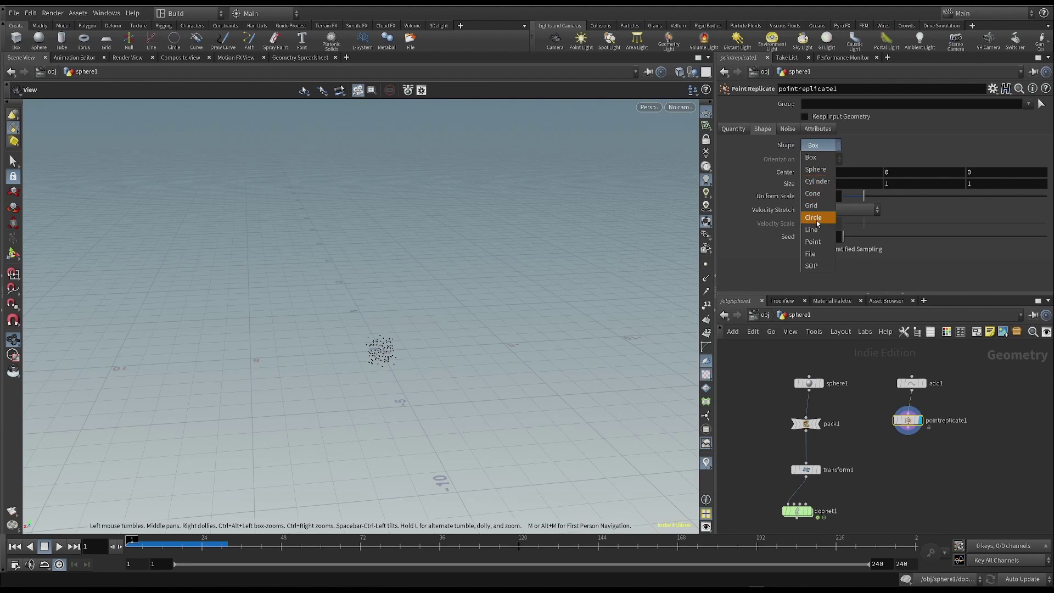
{"action": "left_click", "coordinate": [816, 221]}
{"action": "left_click_drag", "start_coordinate": [406, 374], "coordinate": [412, 310]}
{"action": "left_click", "coordinate": [821, 160]}
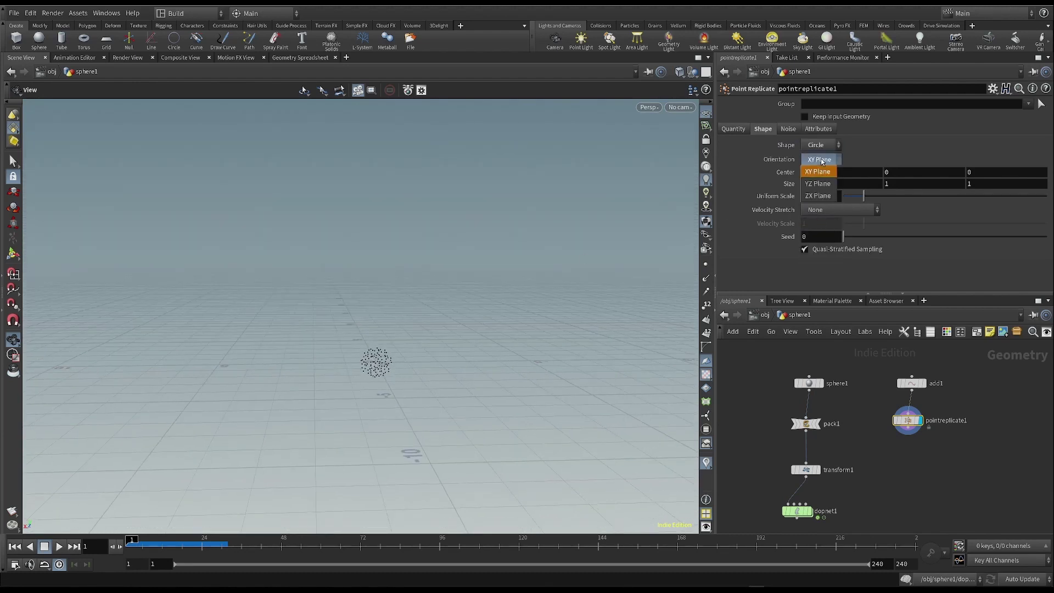
{"action": "left_click", "coordinate": [817, 196]}
{"action": "left_click_drag", "start_coordinate": [446, 360], "coordinate": [425, 348]}
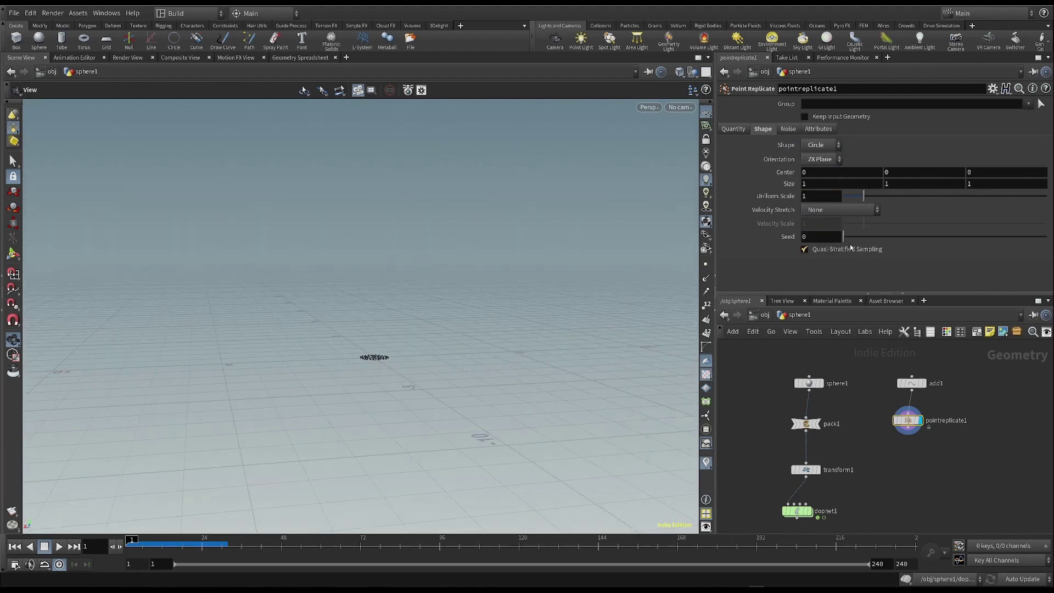
Enlarge the replicated points' circle and set Points per Point to 20
{"action": "middle_click_drag", "start_coordinate": [779, 183], "coordinate": [982, 199]}
{"action": "left_click", "coordinate": [734, 129]}
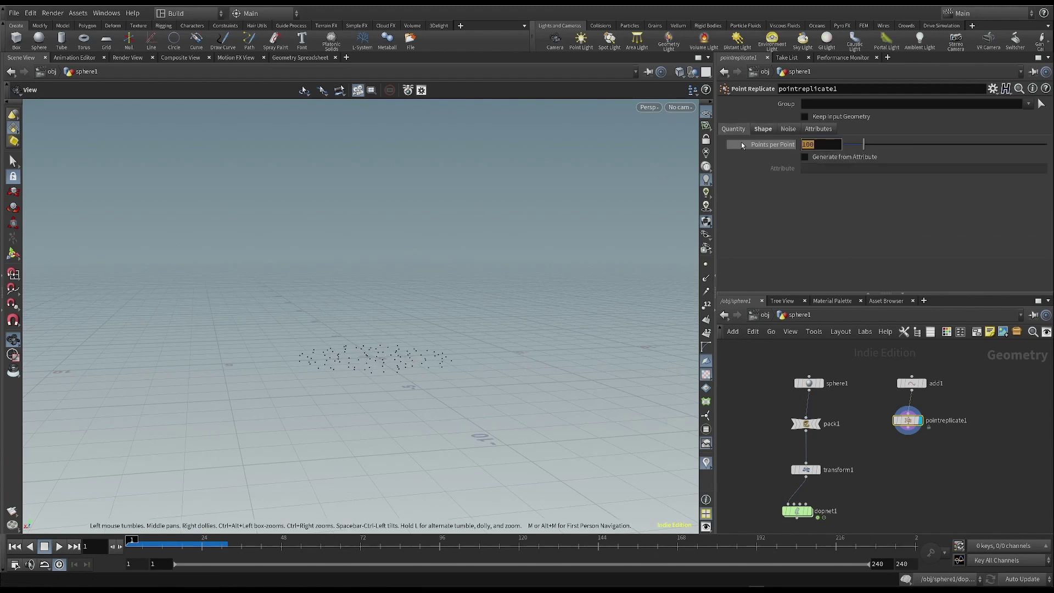
{"action": "type", "text": "20"}
{"action": "key", "text": "Return"}
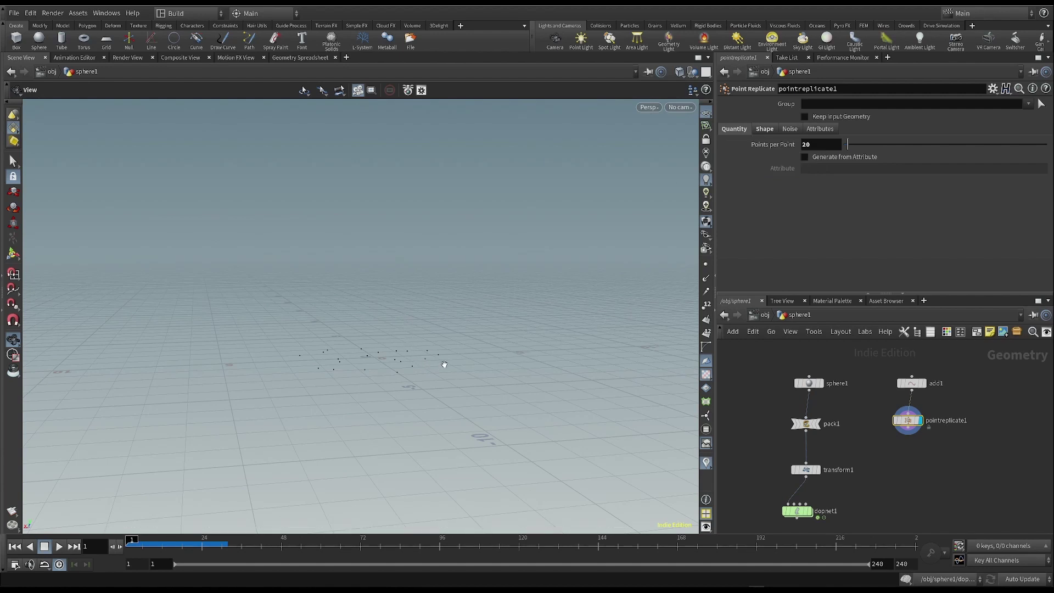
{"action": "left_click_drag", "start_coordinate": [365, 346], "coordinate": [371, 381]}
Create a Box node beside the Add branch and display it
{"action": "middle_click_drag", "start_coordinate": [939, 425], "coordinate": [910, 421]}
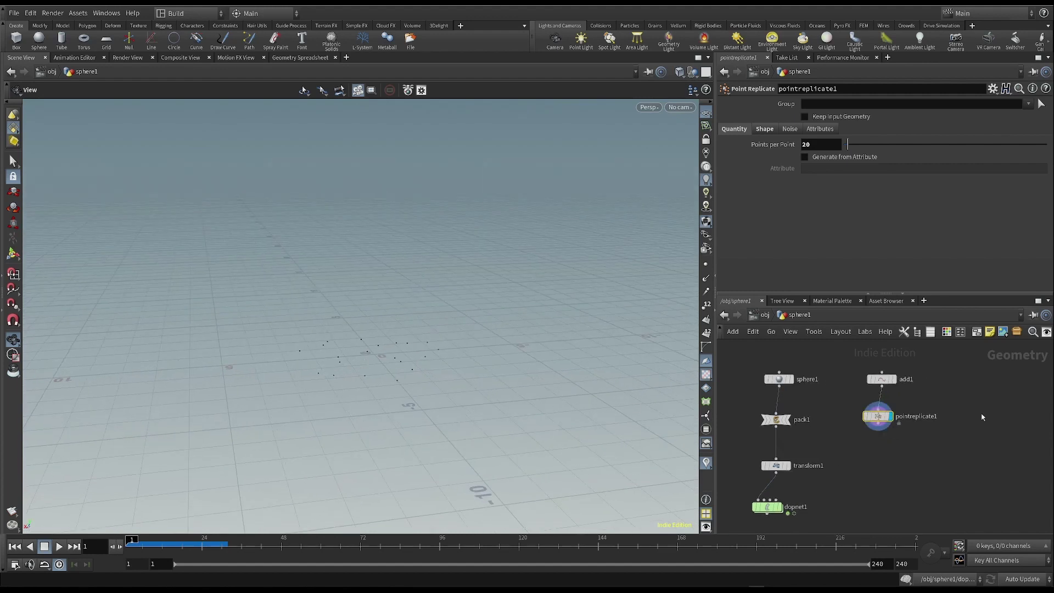
{"action": "key", "text": "Tab"}
{"action": "type", "text": "box"}
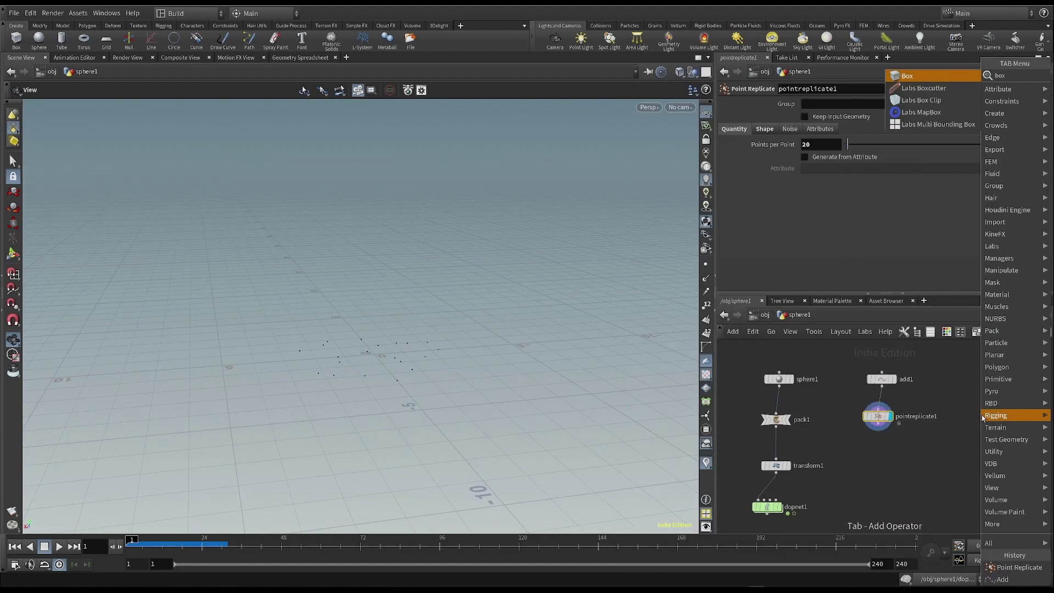
{"action": "key", "text": "Return"}
{"action": "left_click", "coordinate": [989, 385]}
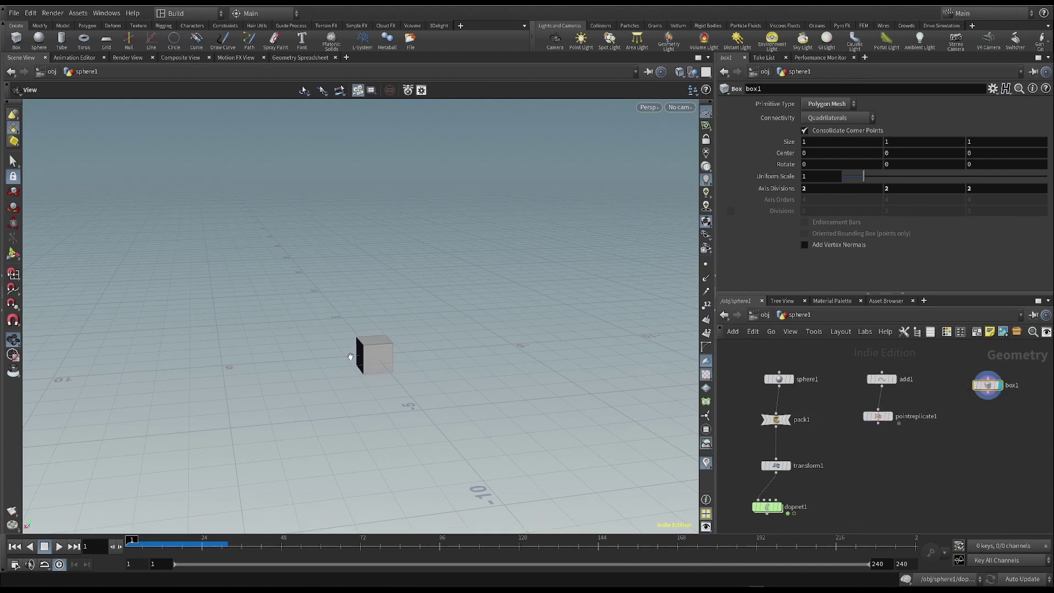
Try a Y size of 2.6 on the box and undo the change
{"action": "mouse_move", "coordinate": [903, 147]}
{"action": "middle_mouse_down"}
{"action": "mouse_move", "coordinate": [902, 138]}
{"action": "mouse_move", "coordinate": [922, 138]}
{"action": "mouse_move", "coordinate": [901, 143]}
{"action": "middle_mouse_up"}
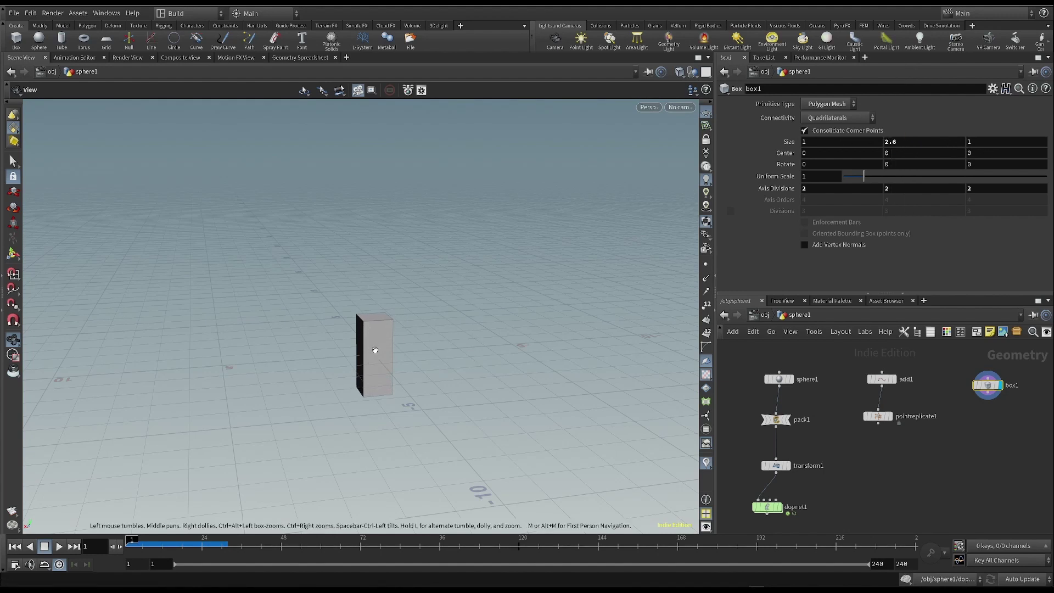
{"action": "left_click_drag", "start_coordinate": [385, 328], "coordinate": [392, 306]}
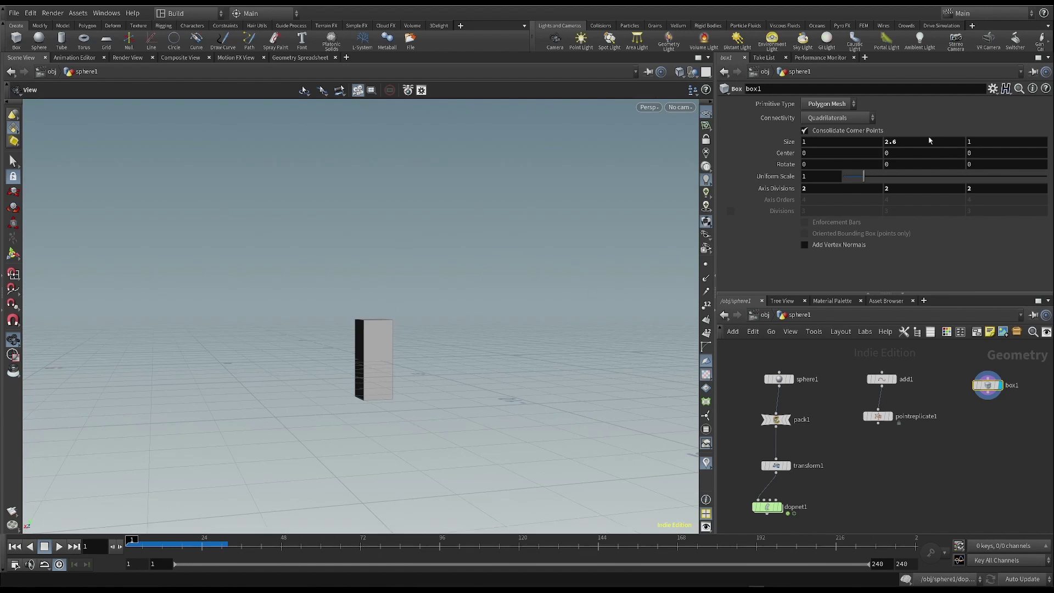
{"action": "key", "text": "ctrl+z"}
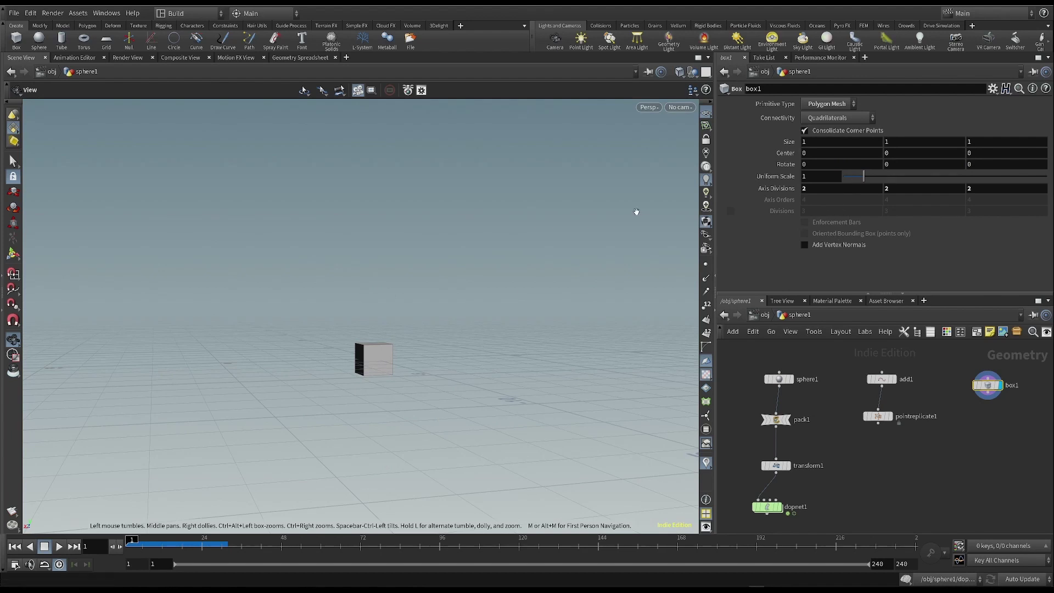
Drive the box's Y center by a relative reference to its Y size, using the expression ch("sizey")/2
{"action": "scroll", "coordinate": [639, 206], "scroll_direction": "up", "scroll_amount": 2}
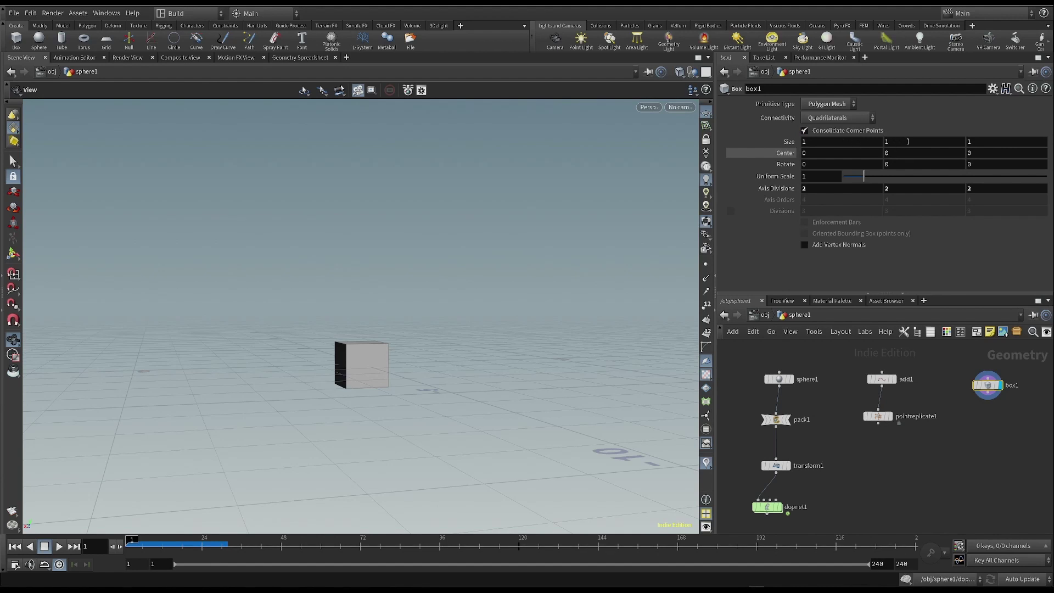
{"action": "right_click", "coordinate": [907, 142]}
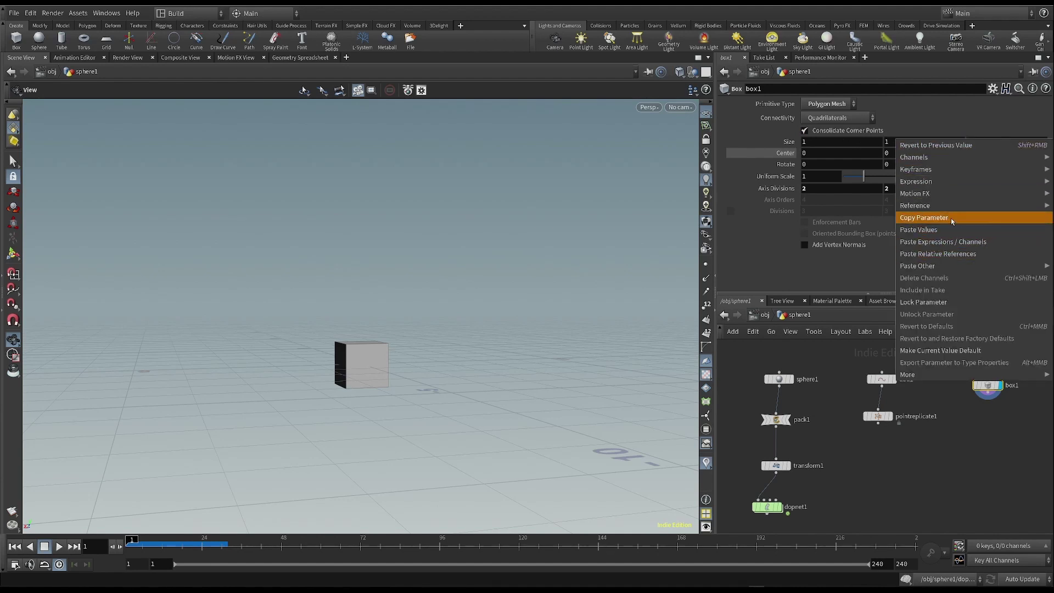
{"action": "left_click", "coordinate": [913, 219]}
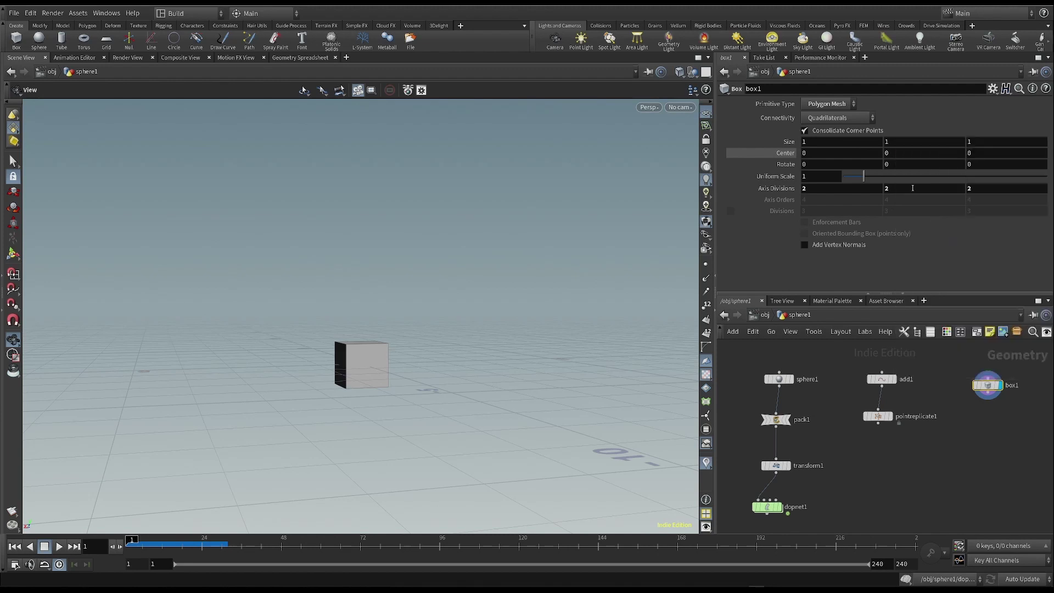
{"action": "left_click", "coordinate": [900, 153]}
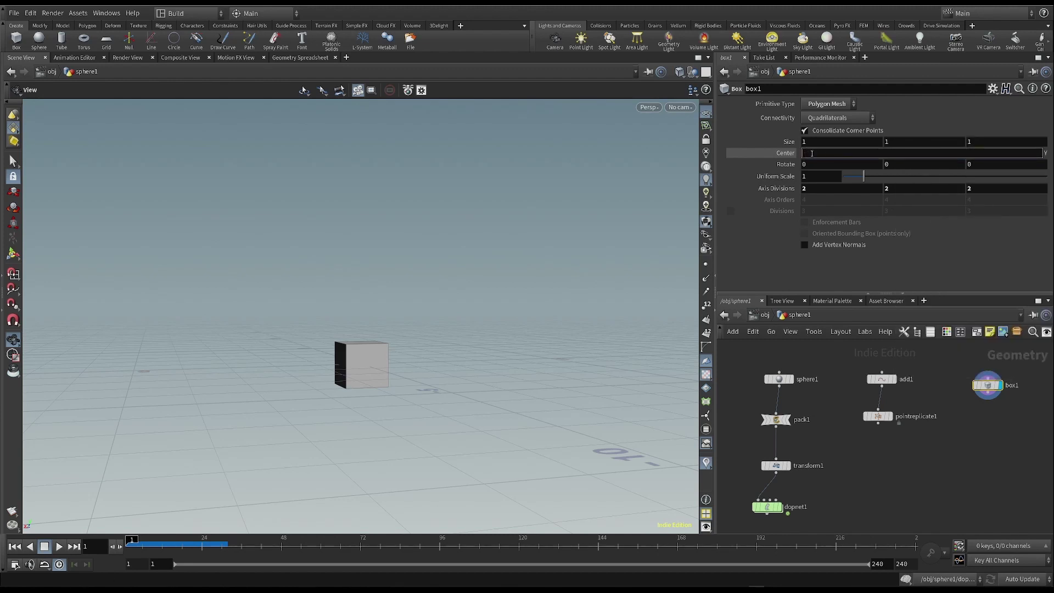
{"action": "right_click", "coordinate": [815, 153]}
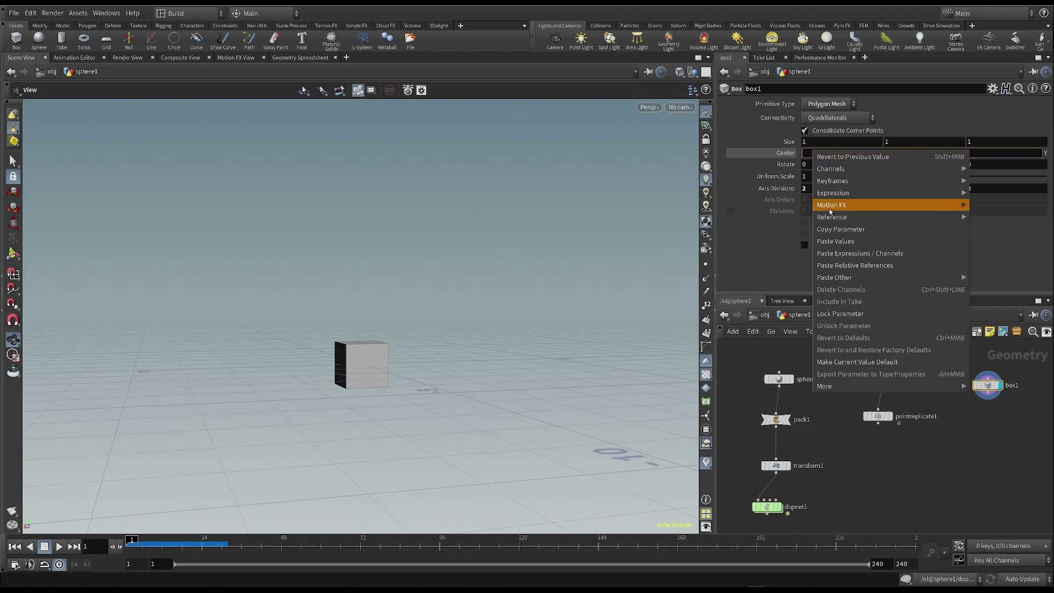
{"action": "left_click", "coordinate": [859, 268]}
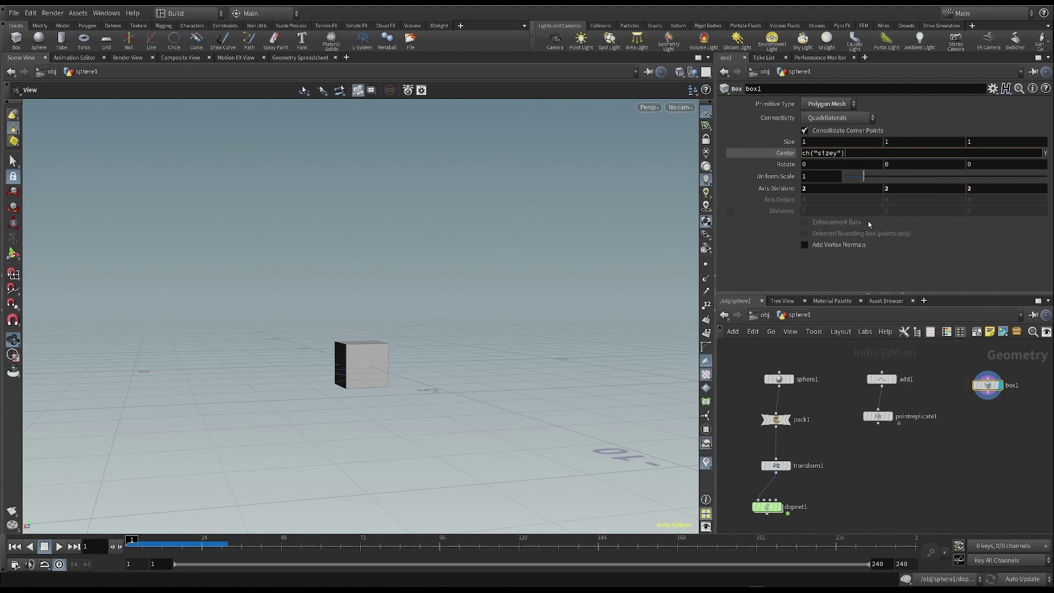
{"action": "type", "text": "/2"}
{"action": "key", "text": "Return"}
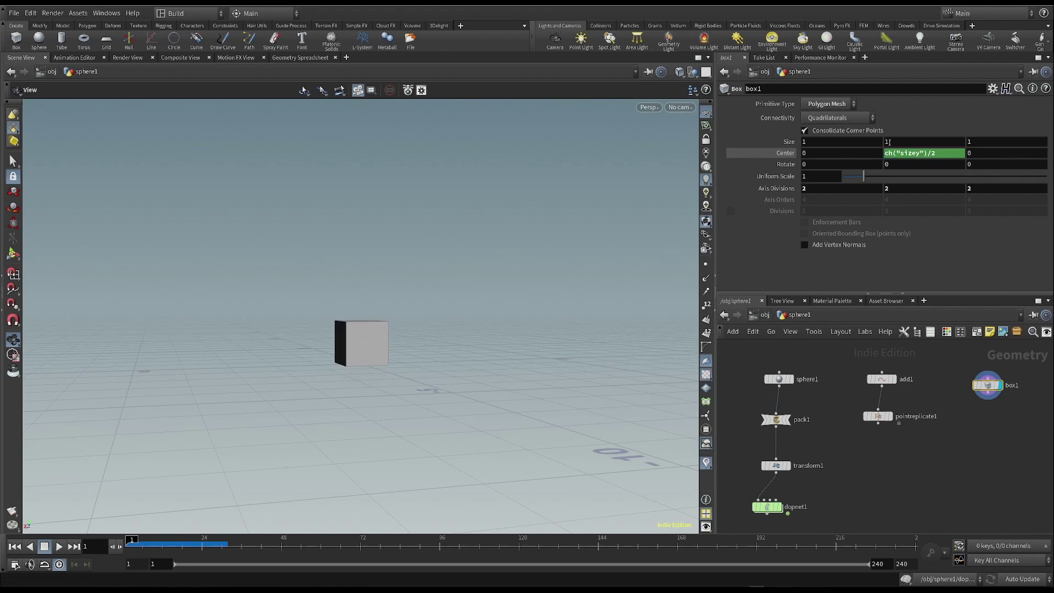
Increase the box's Y size to 3.7
{"action": "middle_click_drag", "start_coordinate": [888, 142], "coordinate": [970, 143]}
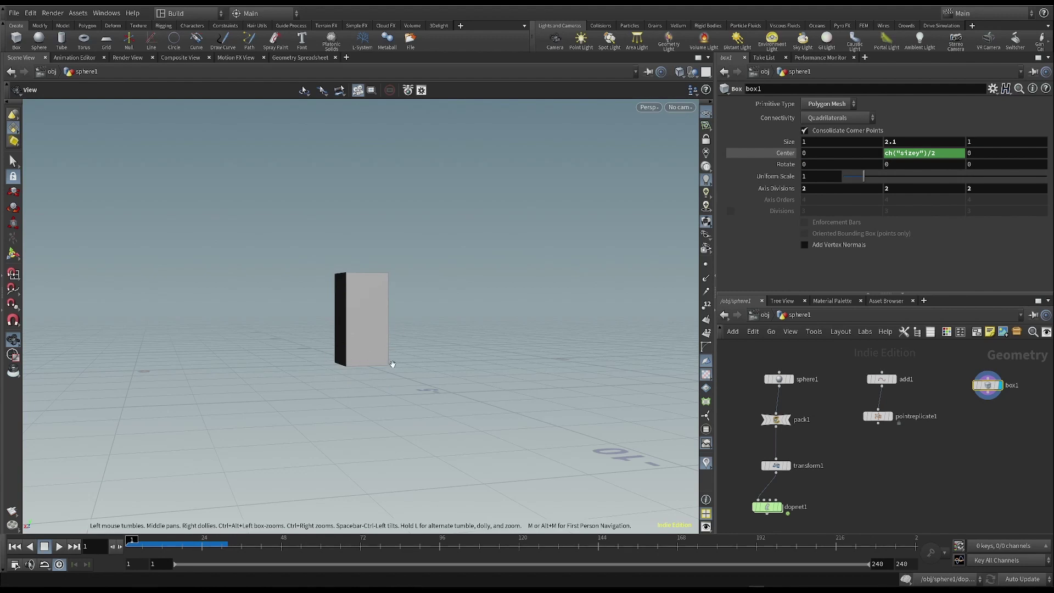
{"action": "middle_click_drag", "start_coordinate": [908, 142], "coordinate": [955, 142]}
{"action": "left_click_drag", "start_coordinate": [374, 349], "coordinate": [396, 333]}
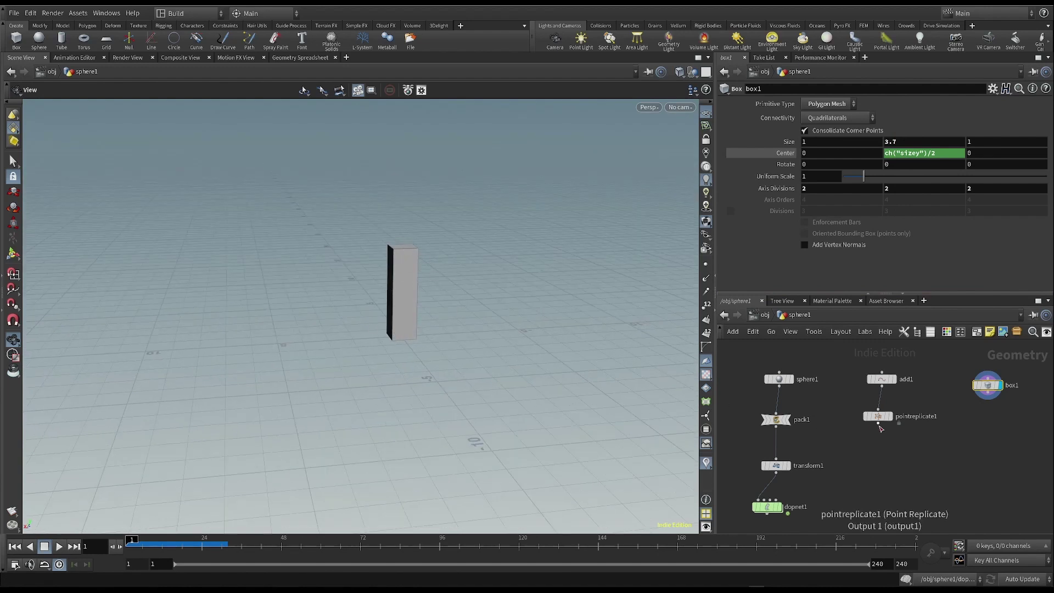
Space out the Point Replicate node below the Add node and create a Copy to Points node beneath them
{"action": "left_click_drag", "start_coordinate": [878, 416], "coordinate": [881, 435]}
{"action": "middle_click_drag", "start_coordinate": [916, 474], "coordinate": [918, 447]}
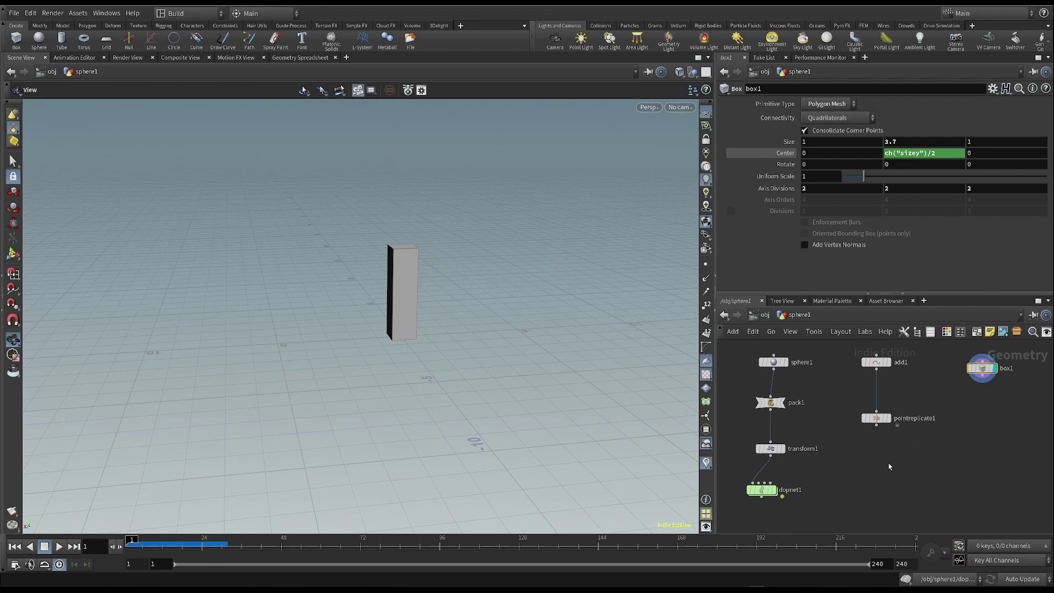
{"action": "key", "text": "Tab"}
{"action": "type", "text": "copy"}
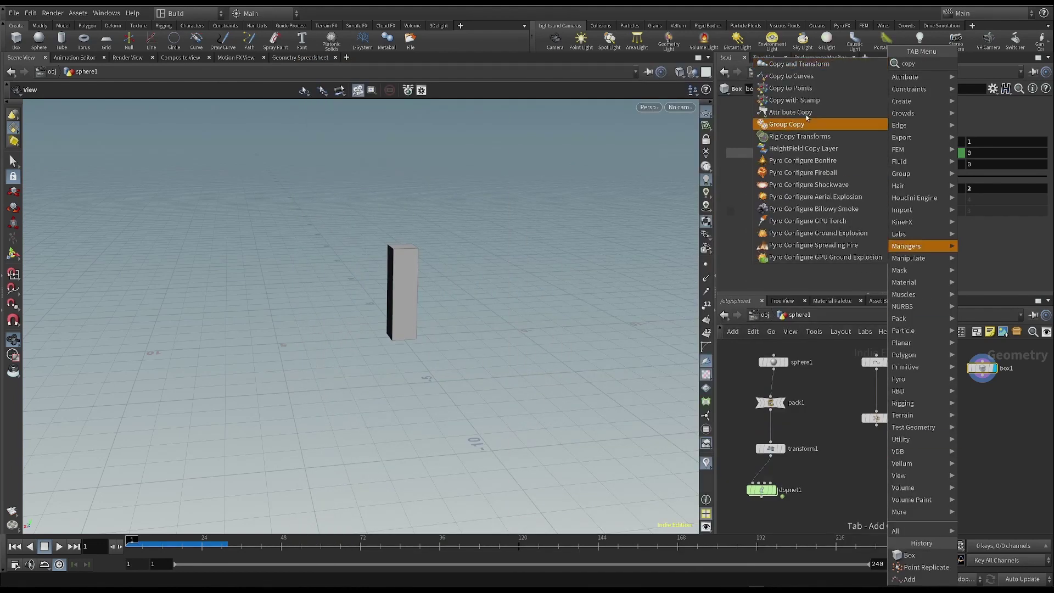
{"action": "left_click", "coordinate": [795, 88]}
{"action": "left_click", "coordinate": [918, 478]}
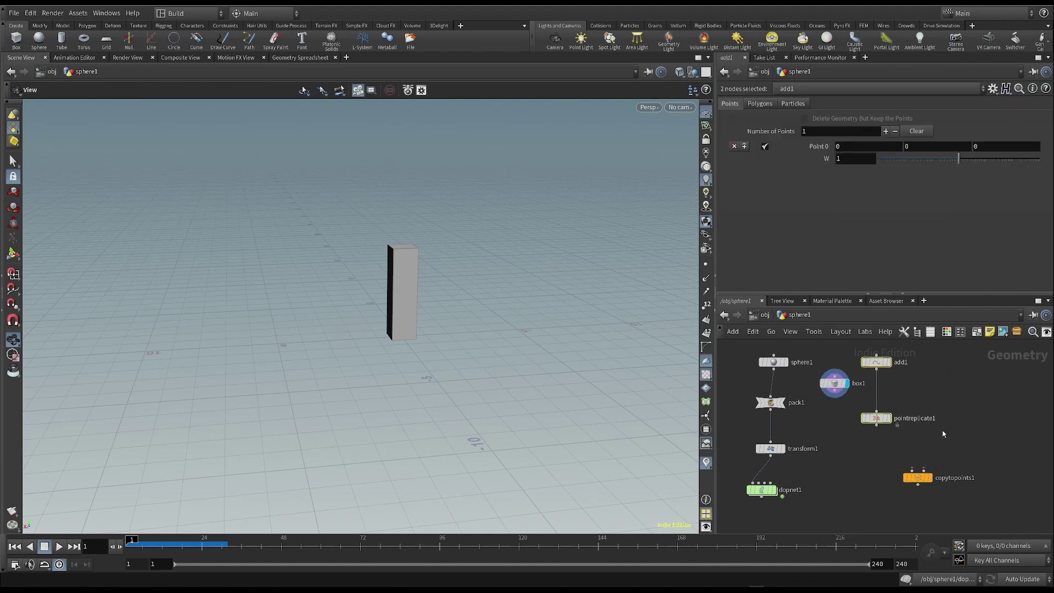
Rearrange the branches, connect box1 and pointreplicate1 to the first and second inputs of Copy to Points, and display the copies
{"action": "left_click_drag", "start_coordinate": [942, 432], "coordinate": [960, 362]}
{"action": "left_click", "coordinate": [906, 415]}
{"action": "left_click_drag", "start_coordinate": [835, 396], "coordinate": [911, 470]}
{"action": "left_click_drag", "start_coordinate": [960, 425], "coordinate": [931, 475]}
{"action": "left_click", "coordinate": [931, 477]}
{"action": "left_click", "coordinate": [917, 479]}
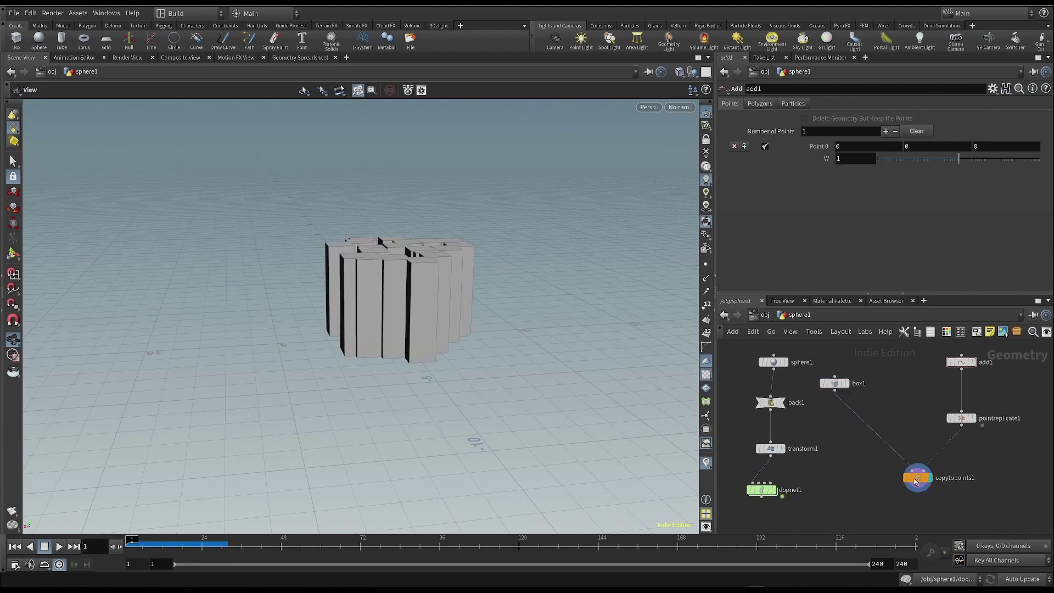
{"action": "left_click_drag", "start_coordinate": [832, 384], "coordinate": [870, 374]}
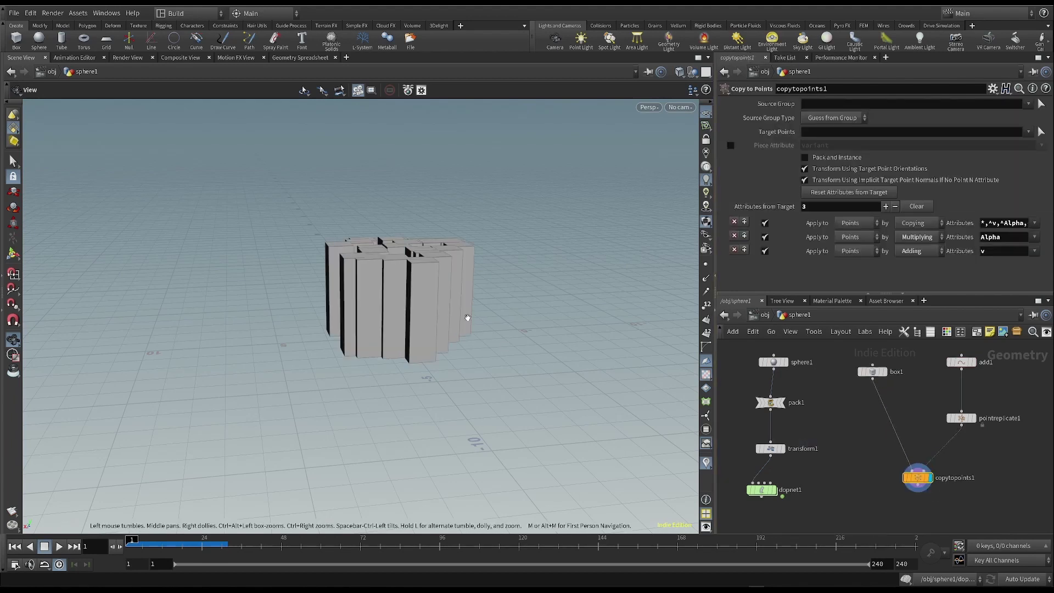
Insert a Pack node on the wire between box1 and the Copy to Points node
{"action": "left_click_drag", "start_coordinate": [466, 318], "coordinate": [465, 356]}
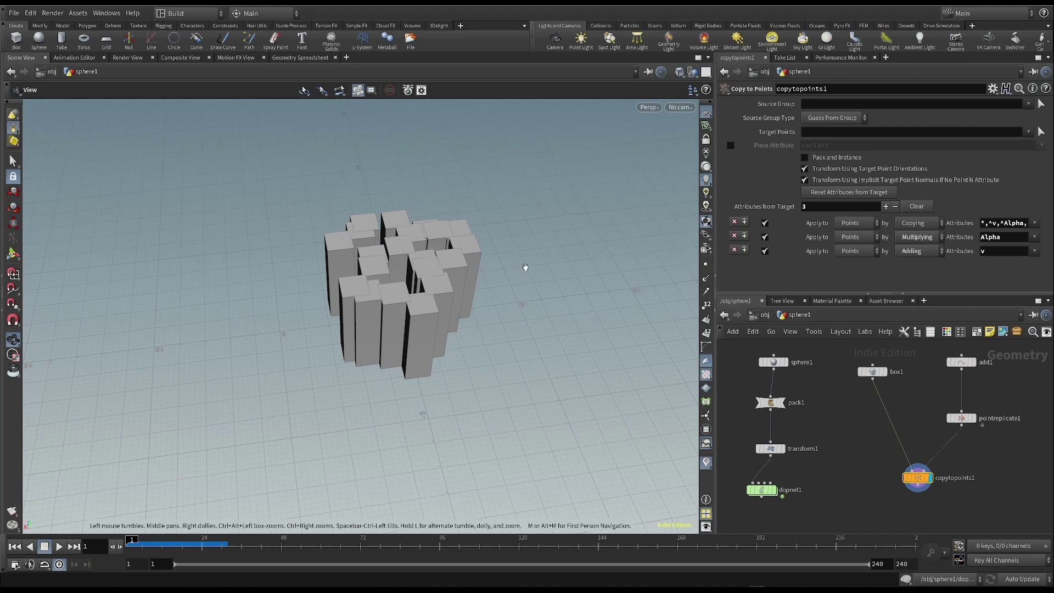
{"action": "left_click_drag", "start_coordinate": [489, 291], "coordinate": [498, 265]}
{"action": "left_click_drag", "start_coordinate": [390, 250], "coordinate": [349, 288]}
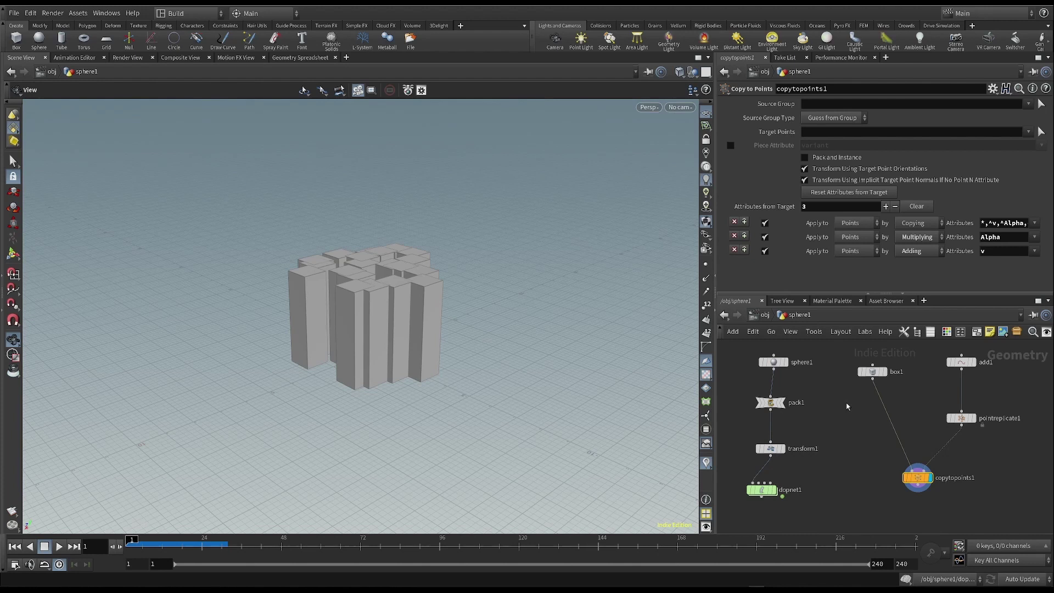
{"action": "key", "text": "Tab"}
{"action": "type", "text": "pack"}
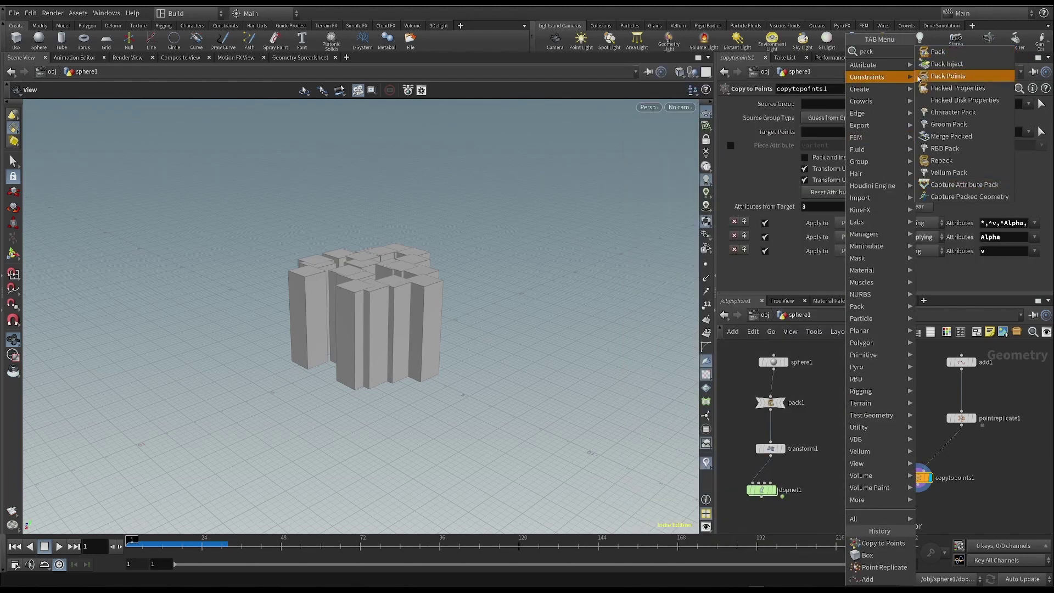
{"action": "left_click", "coordinate": [928, 52]}
{"action": "left_click", "coordinate": [884, 410]}
{"action": "mouse_move", "coordinate": [887, 414]}
{"action": "left_mouse_down"}
{"action": "mouse_move", "coordinate": [890, 423]}
{"action": "mouse_move", "coordinate": [882, 408]}
{"action": "left_mouse_up"}
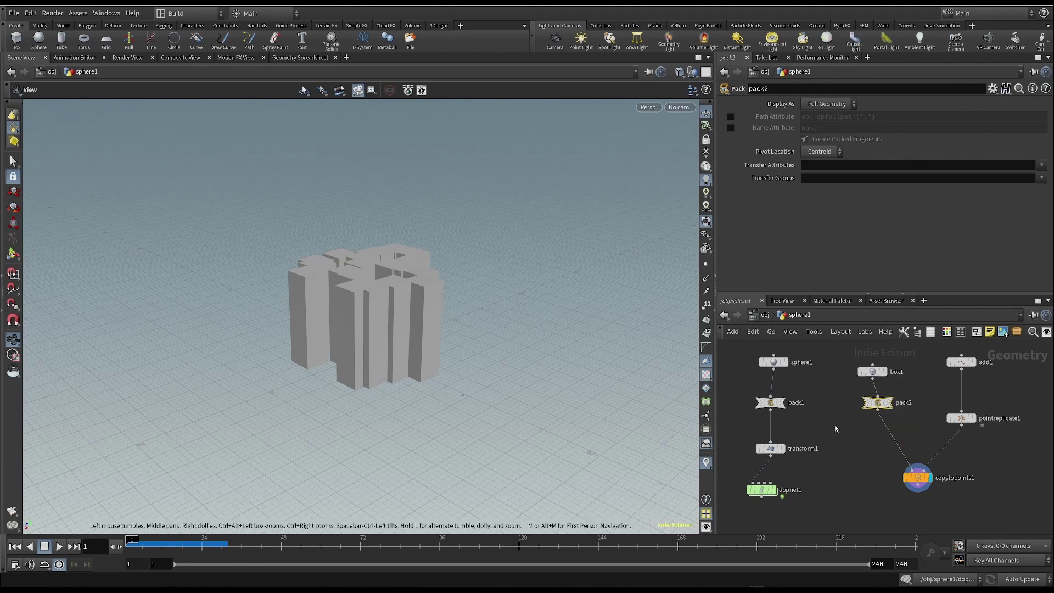
Insert a Transform node between pack2 and Copy to Points and set its uniform scale to 0.96
{"action": "key", "text": "Tab"}
{"action": "type", "text": "trab"}
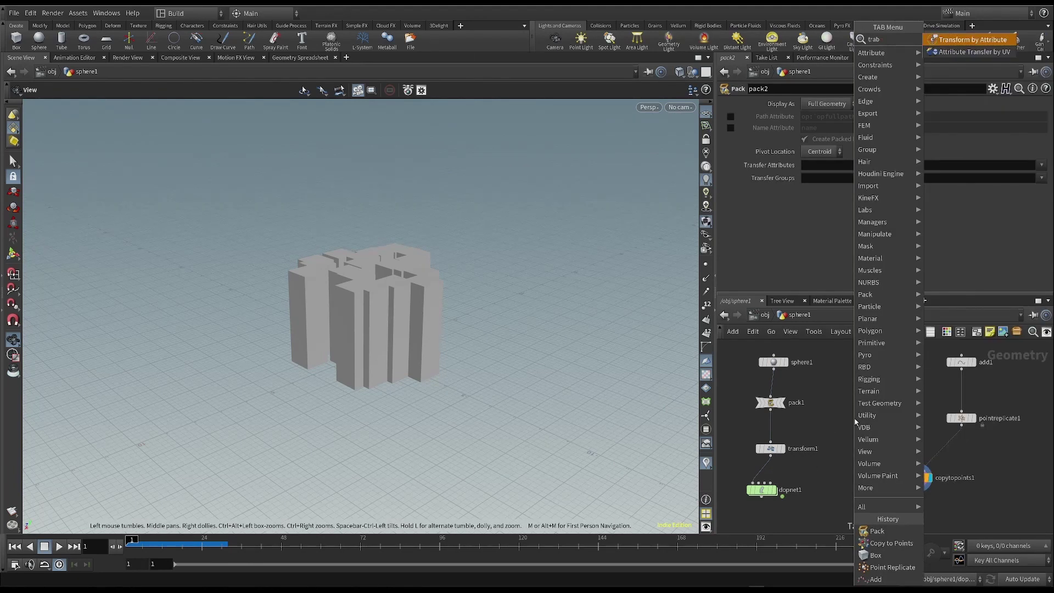
{"action": "key", "text": "BackSpace"}
{"action": "type", "text": "ns"}
{"action": "left_click", "coordinate": [964, 40]}
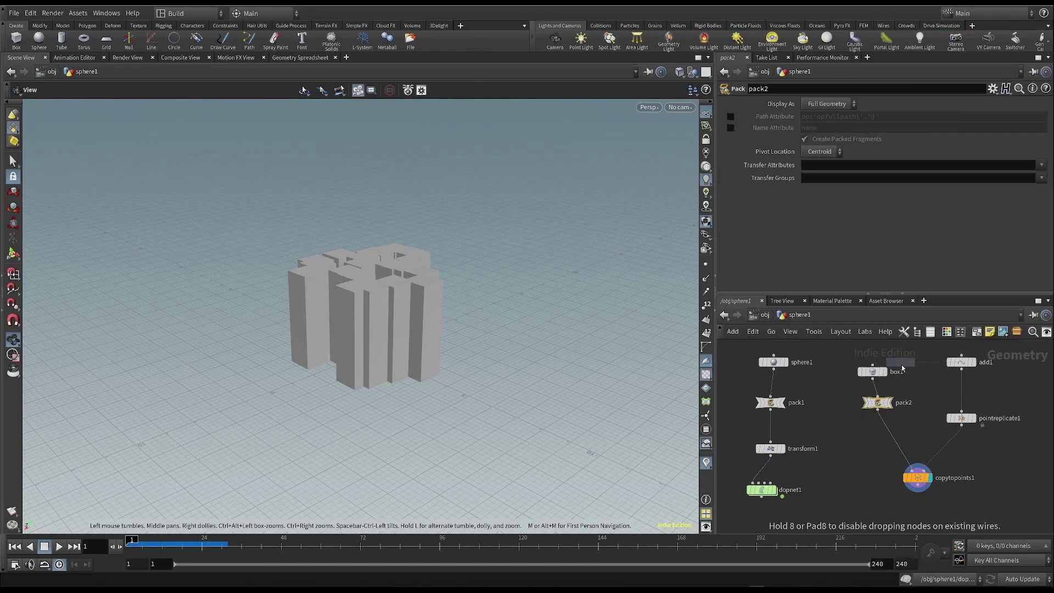
{"action": "left_click", "coordinate": [890, 433]}
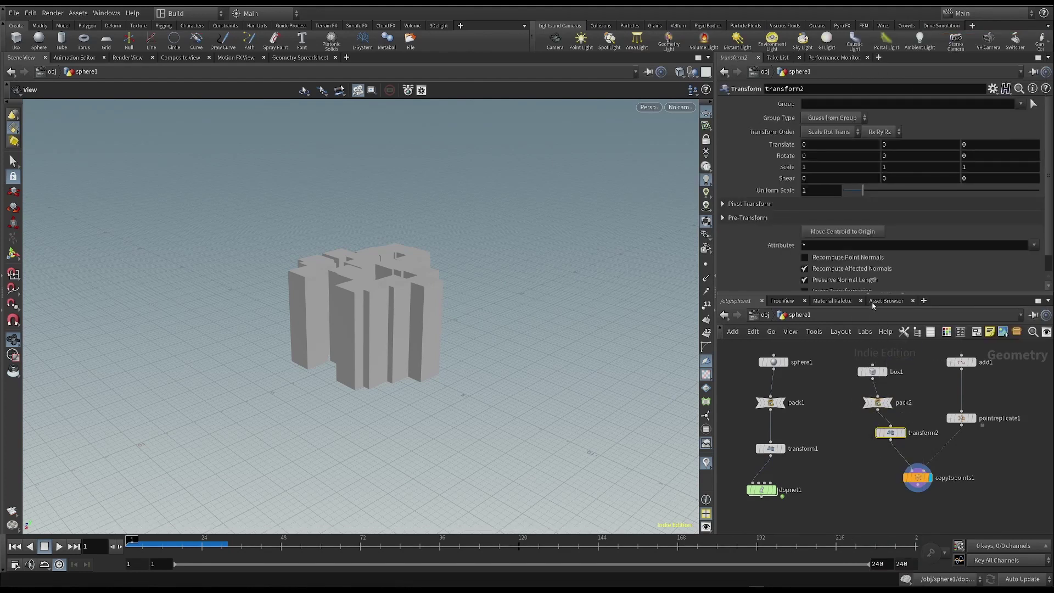
{"action": "left_click_drag", "start_coordinate": [864, 192], "coordinate": [864, 196]}
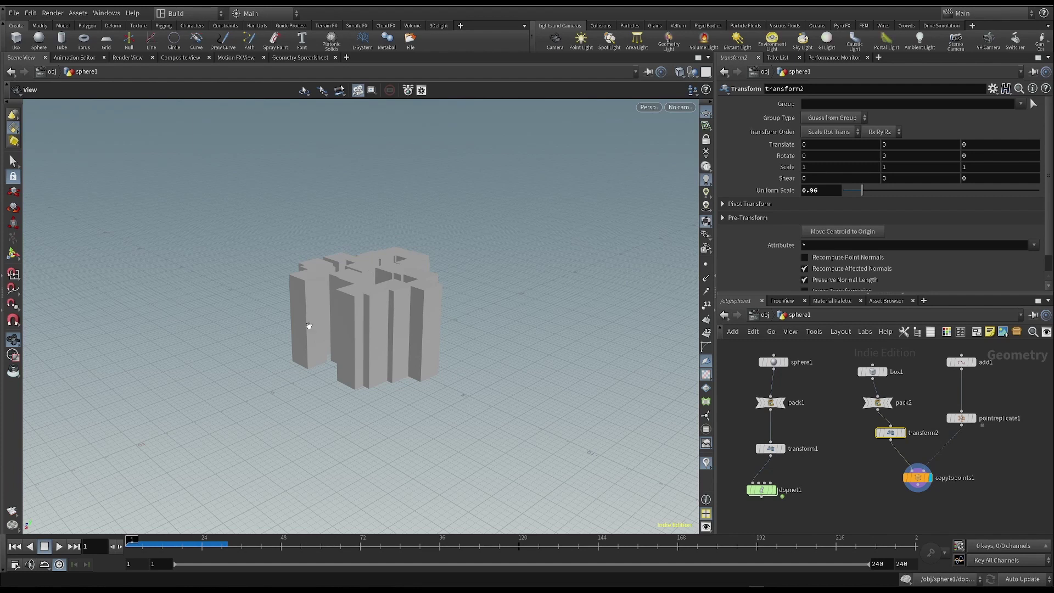
Spread the replicated points apart by raising the Point Replicate shape's uniform scale to 1.81
{"action": "left_click_drag", "start_coordinate": [406, 310], "coordinate": [395, 346]}
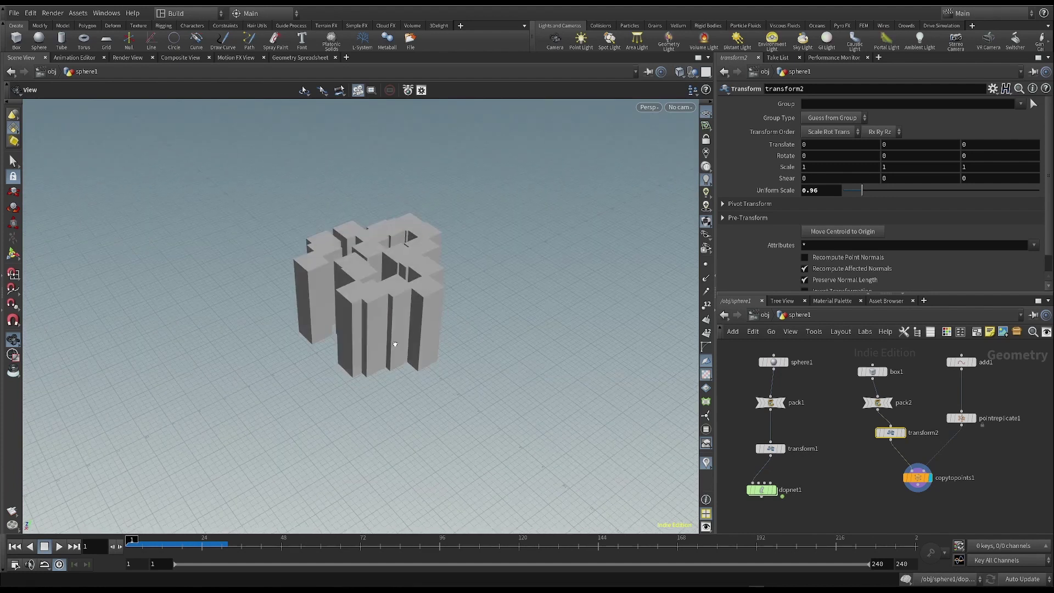
{"action": "middle_click_drag", "start_coordinate": [954, 508], "coordinate": [894, 497]}
{"action": "left_click", "coordinate": [900, 406]}
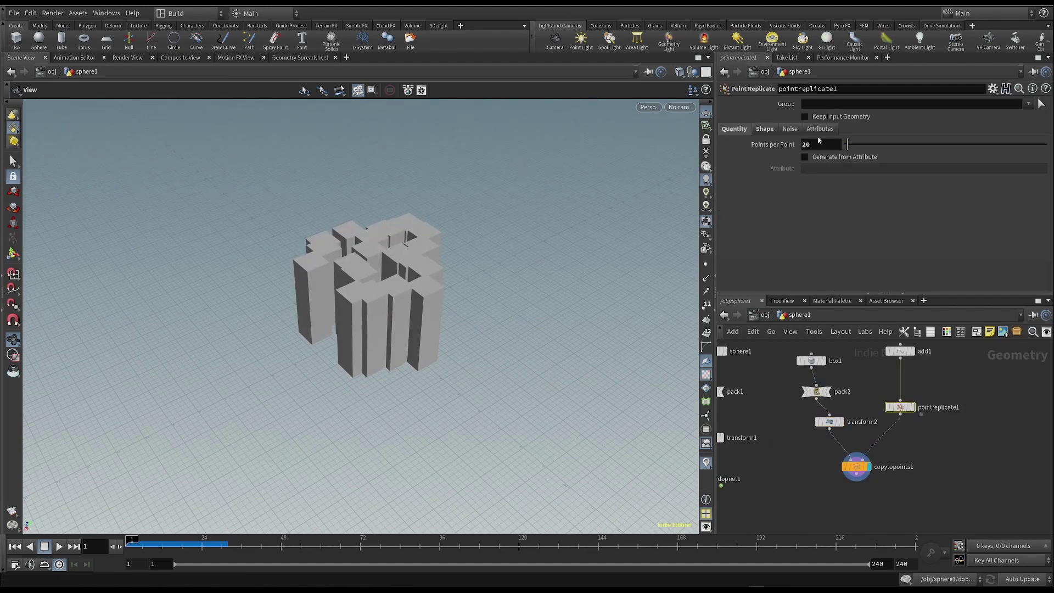
{"action": "left_click", "coordinate": [765, 128]}
{"action": "left_click_drag", "start_coordinate": [862, 195], "coordinate": [881, 195]}
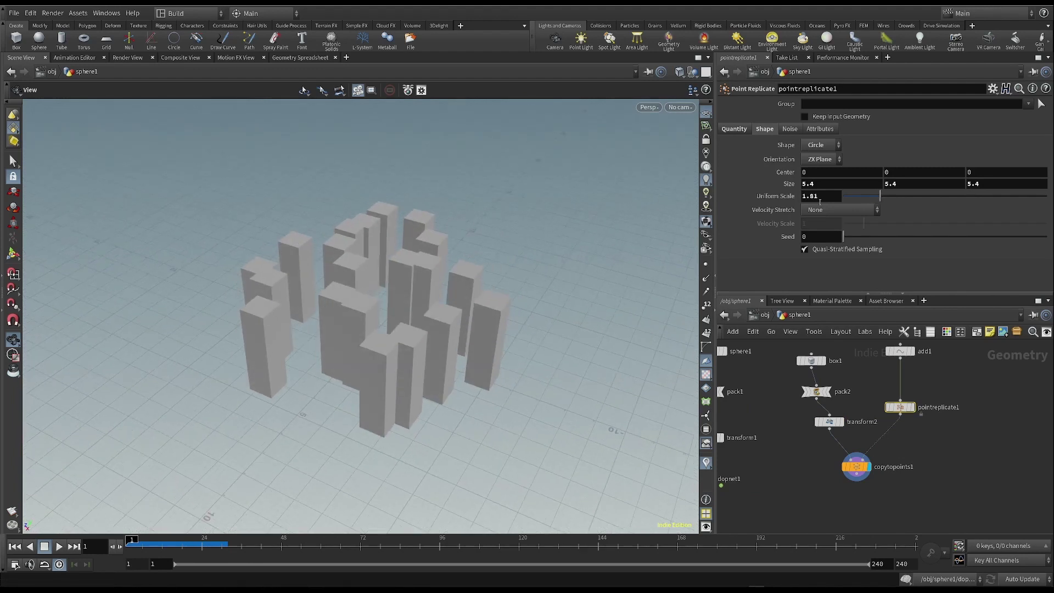
Make box1 narrower and set the Point Replicate node to 14 points per point
{"action": "left_click", "coordinate": [811, 360]}
{"action": "middle_click_drag", "start_coordinate": [788, 142], "coordinate": [735, 143]}
{"action": "left_click", "coordinate": [900, 406]}
{"action": "left_click", "coordinate": [735, 129]}
{"action": "left_click_drag", "start_coordinate": [377, 267], "coordinate": [335, 269]}
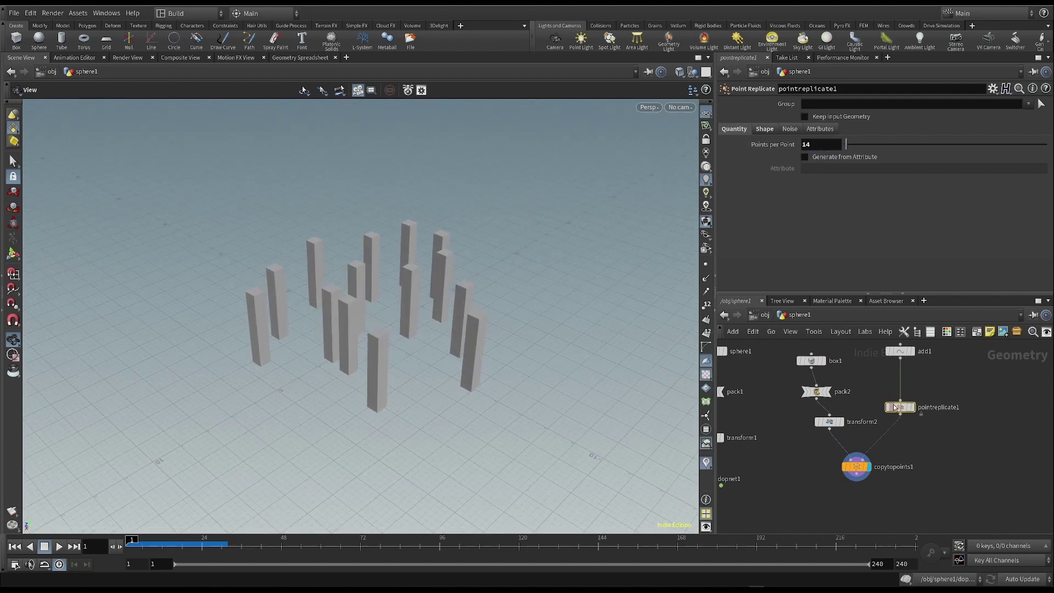
Set the Point Replicate circle's size to 4.6 on all three axes
{"action": "left_click", "coordinate": [765, 129]}
{"action": "middle_click_drag", "start_coordinate": [782, 183], "coordinate": [763, 183]}
{"action": "middle_click_drag", "start_coordinate": [778, 452], "coordinate": [828, 437]}
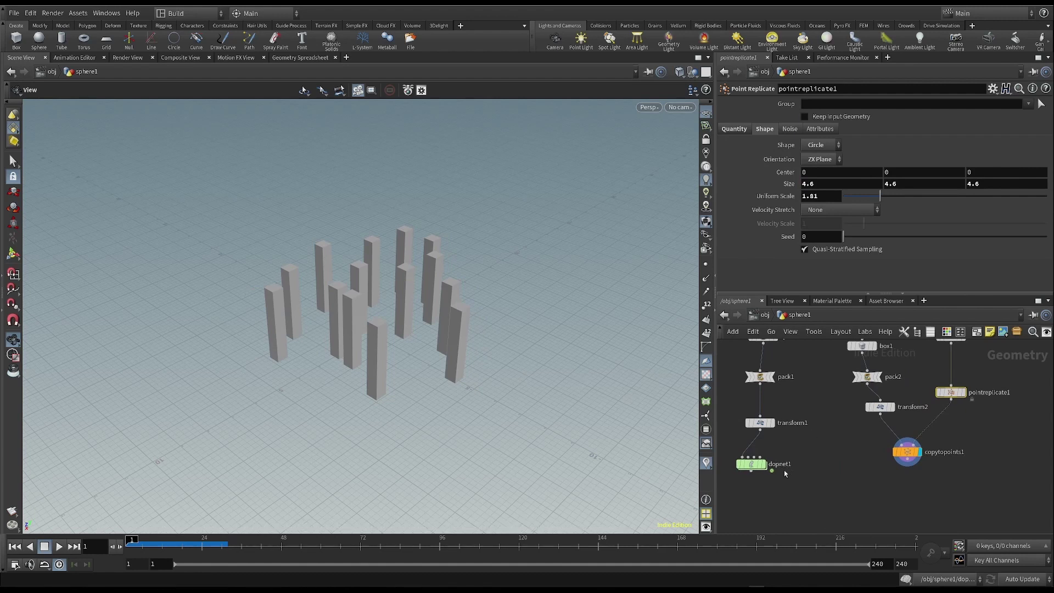
{"action": "scroll", "coordinate": [644, 383], "scroll_direction": "down", "scroll_amount": 3}
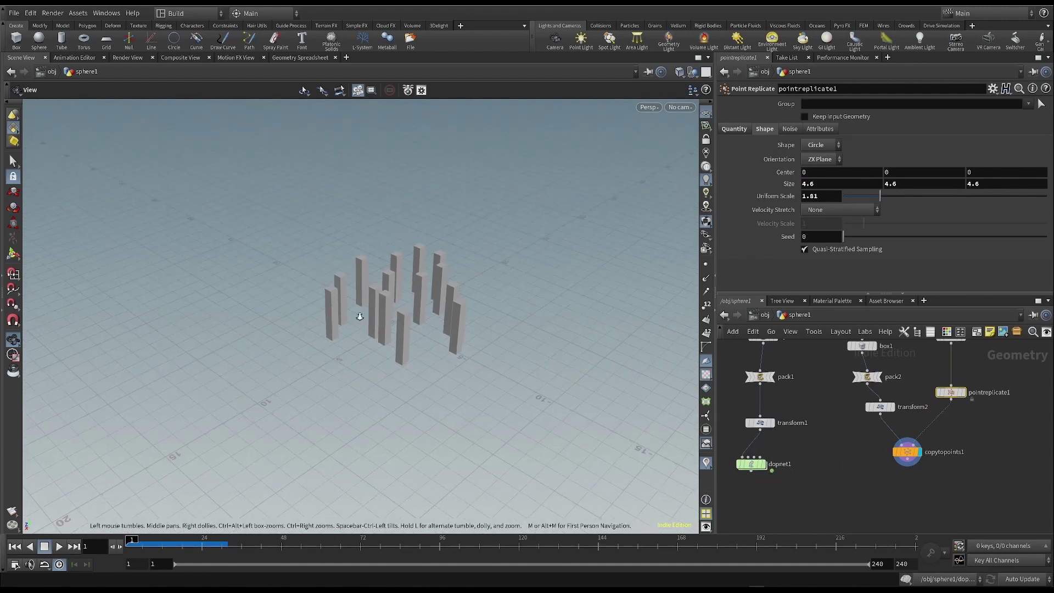
Display dopnet1 and template the Copy to Points node so its boxes overlay the simulation as wireframes
{"action": "left_click", "coordinate": [762, 464]}
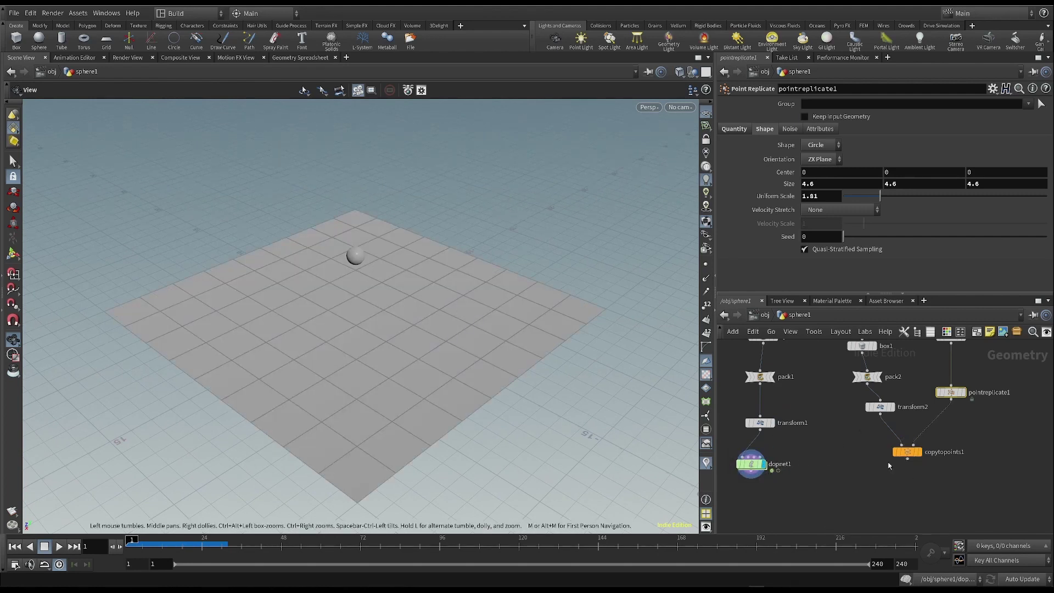
{"action": "mouse_move", "coordinate": [766, 465]}
{"action": "mouse_move", "coordinate": [921, 459]}
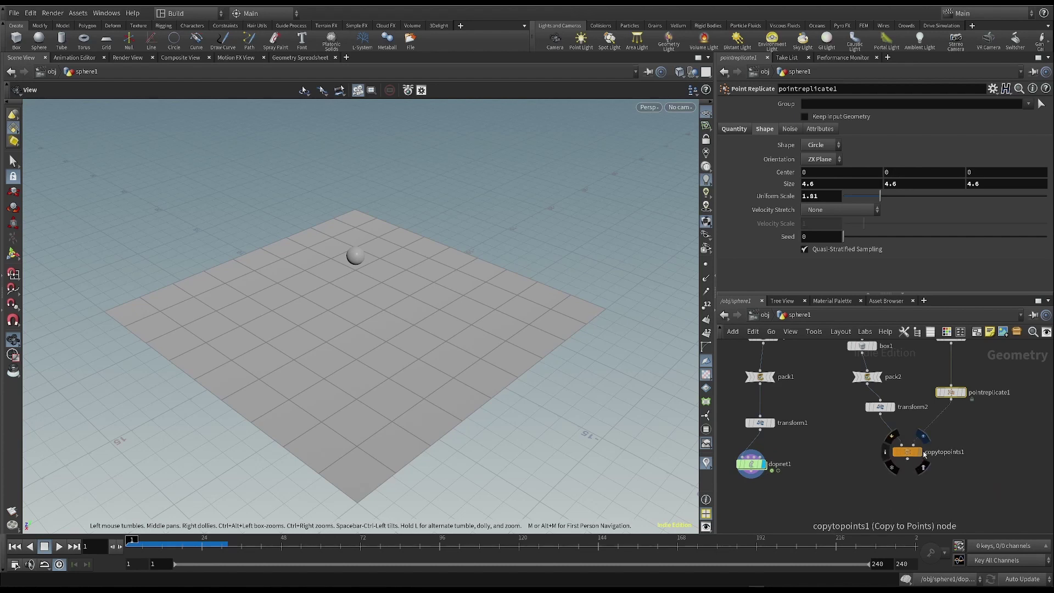
{"action": "left_click", "coordinate": [919, 451]}
{"action": "left_click", "coordinate": [763, 463]}
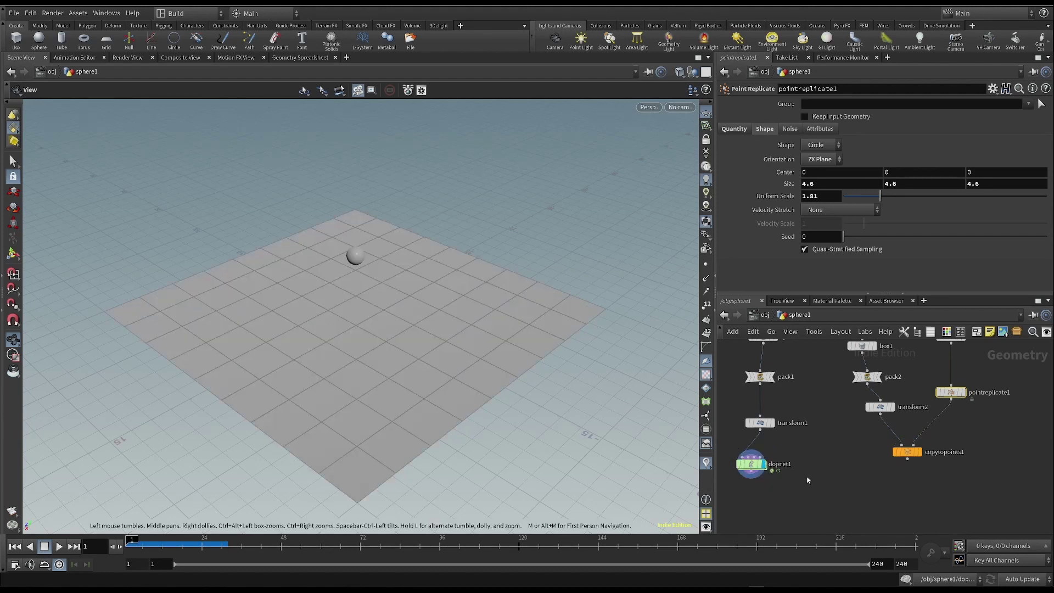
{"action": "mouse_move", "coordinate": [762, 466]}
{"action": "scroll", "coordinate": [956, 474], "scroll_direction": "up", "scroll_amount": 3}
{"action": "left_click", "coordinate": [889, 438]}
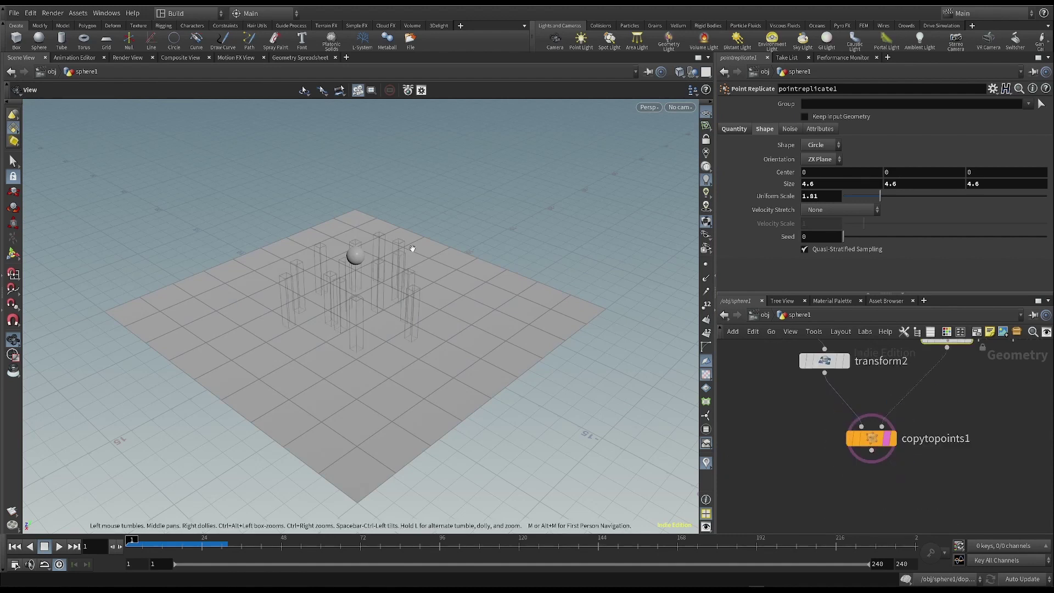
Play the simulation to compare the sphere's path with the boxes, stop it and return to the first frame
{"action": "left_click_drag", "start_coordinate": [412, 248], "coordinate": [350, 252]}
{"action": "right_click_drag", "start_coordinate": [350, 252], "coordinate": [314, 315]}
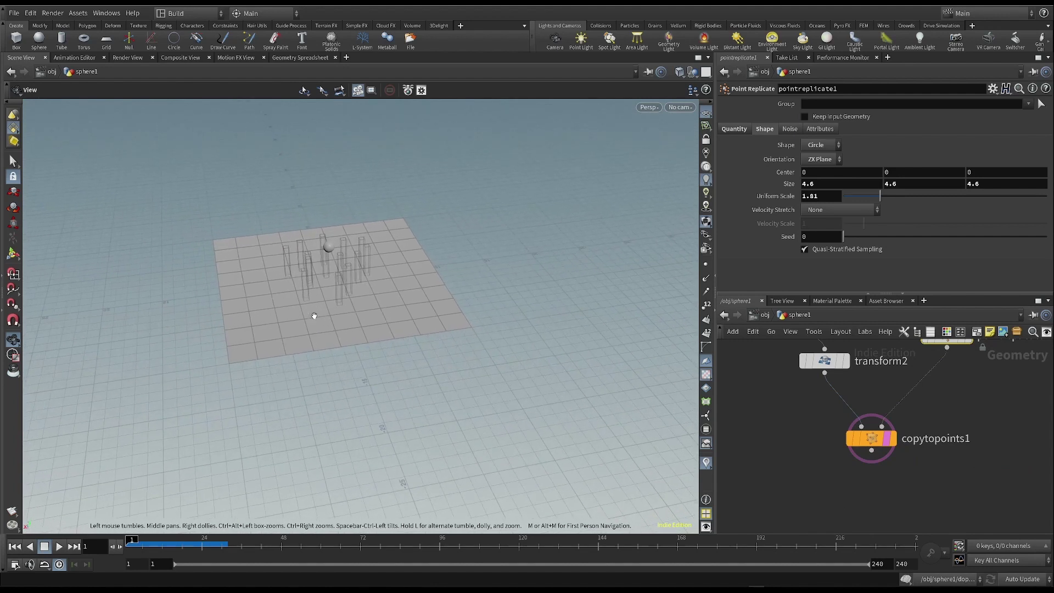
{"action": "left_click", "coordinate": [59, 546]}
{"action": "left_click", "coordinate": [45, 546]}
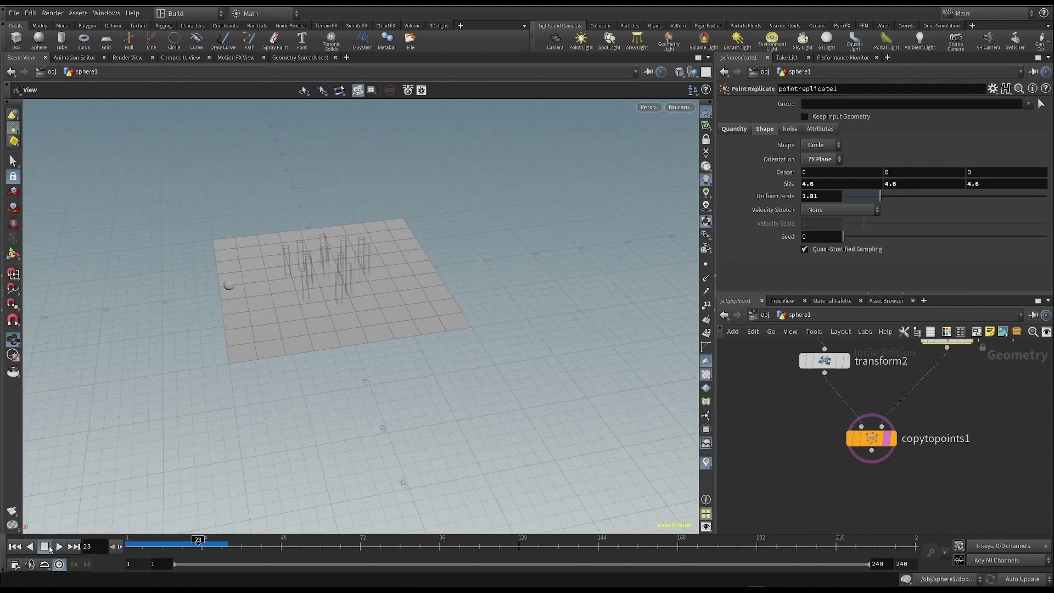
{"action": "left_click", "coordinate": [16, 547]}
Move the replicated points into the sphere's path by setting the Point Replicate center X to 1.1, and check it with playback
{"action": "middle_click_drag", "start_coordinate": [933, 357], "coordinate": [885, 445]}
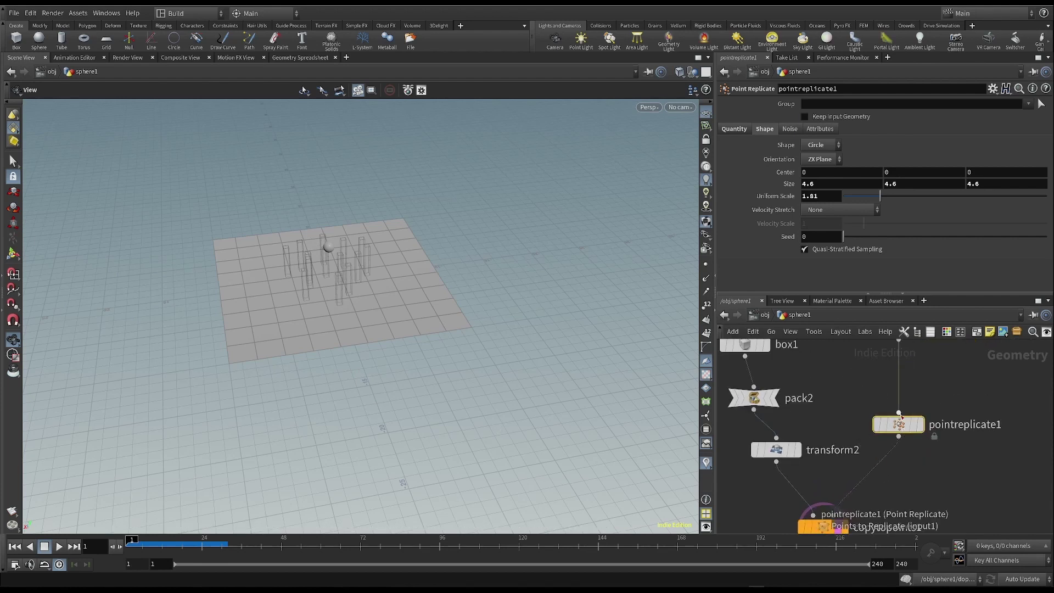
{"action": "scroll", "coordinate": [901, 367], "scroll_direction": "down", "scroll_amount": 4}
{"action": "scroll", "coordinate": [907, 359], "scroll_direction": "up", "scroll_amount": 1}
{"action": "left_click", "coordinate": [895, 348]}
{"action": "left_click", "coordinate": [896, 404]}
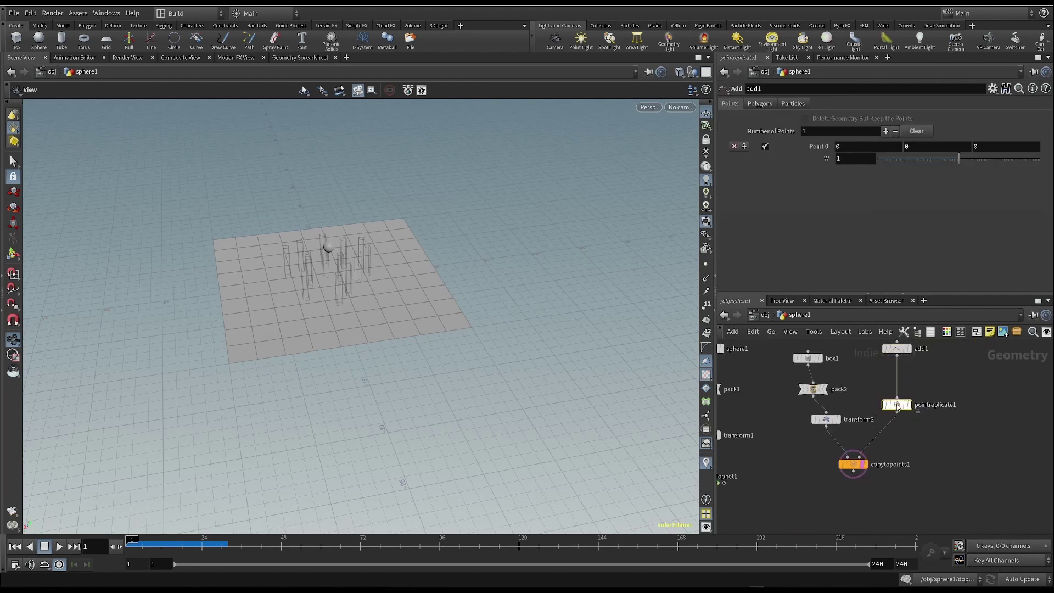
{"action": "middle_click_drag", "start_coordinate": [832, 171], "coordinate": [872, 172]}
{"action": "left_click", "coordinate": [60, 546]}
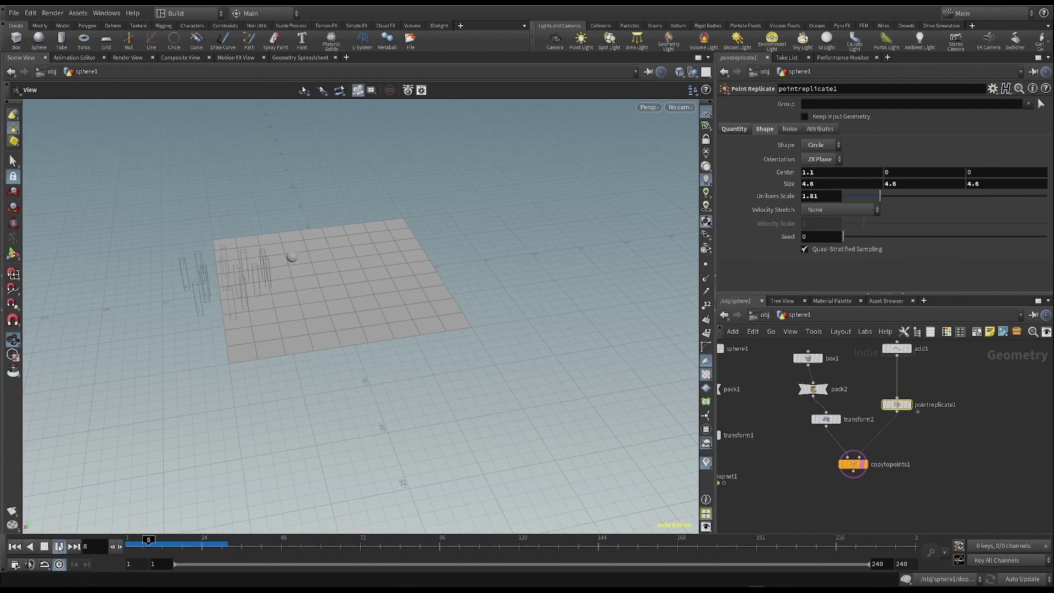
{"action": "left_click", "coordinate": [45, 546]}
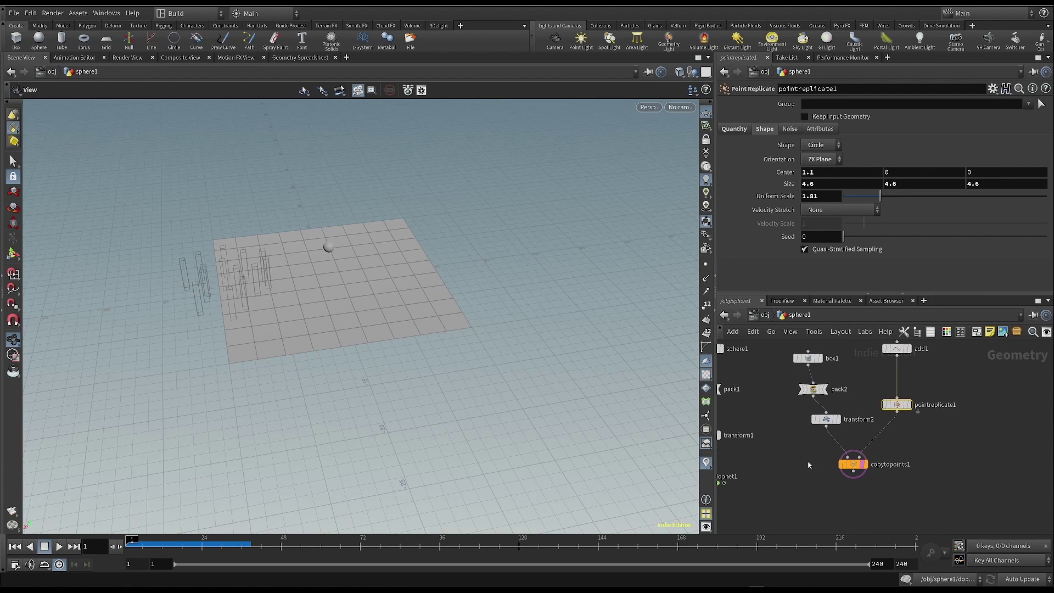
Connect copytopoints1 to the second input of dopnet1, reposition dopnet1 beneath both branches and turn off the template
{"action": "middle_click_drag", "start_coordinate": [793, 443], "coordinate": [870, 426]}
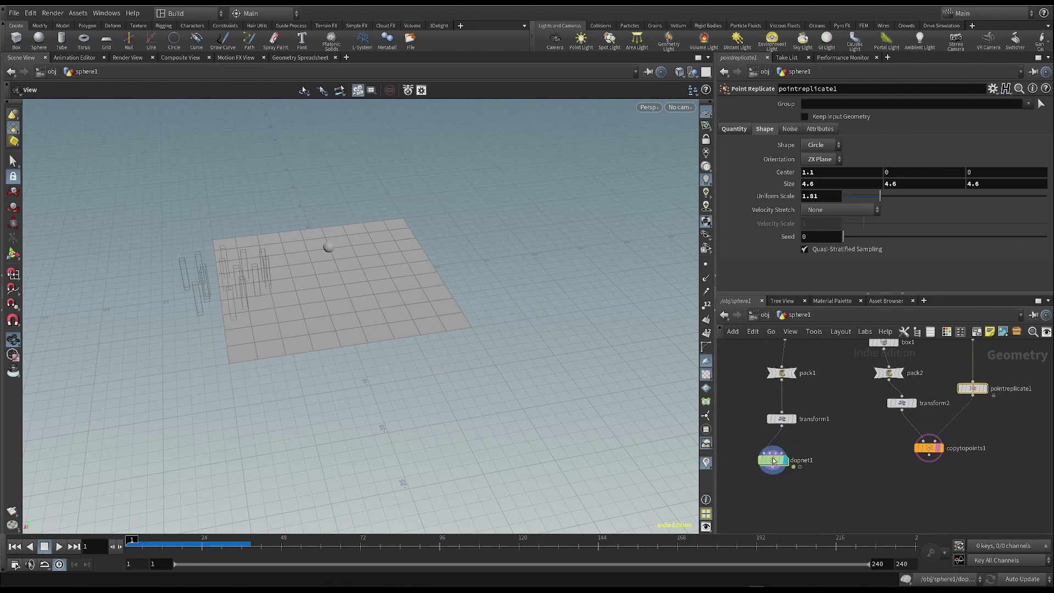
{"action": "left_click_drag", "start_coordinate": [929, 456], "coordinate": [812, 487]}
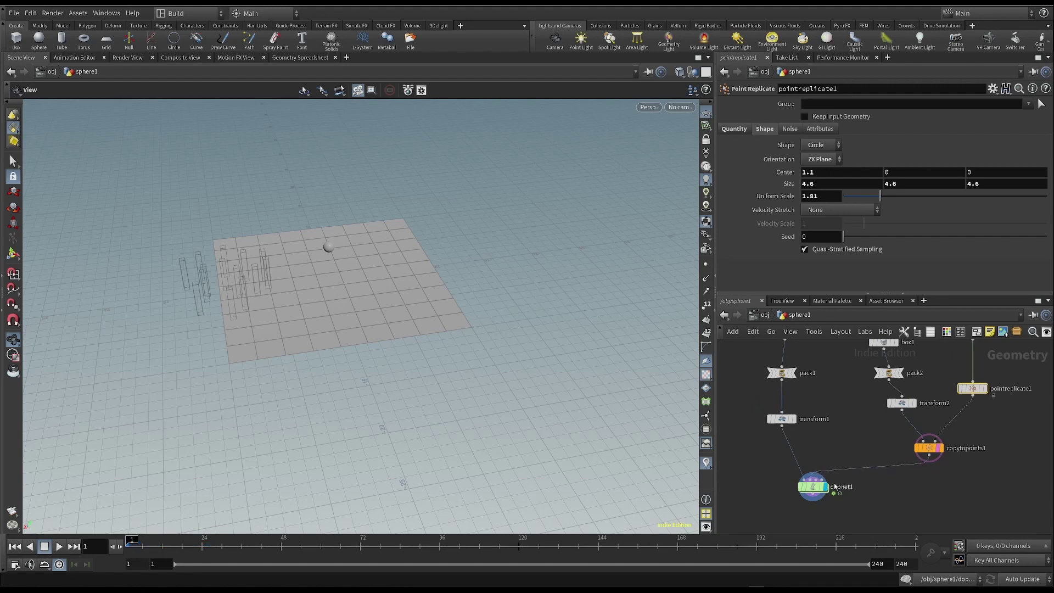
{"action": "left_click", "coordinate": [813, 487]}
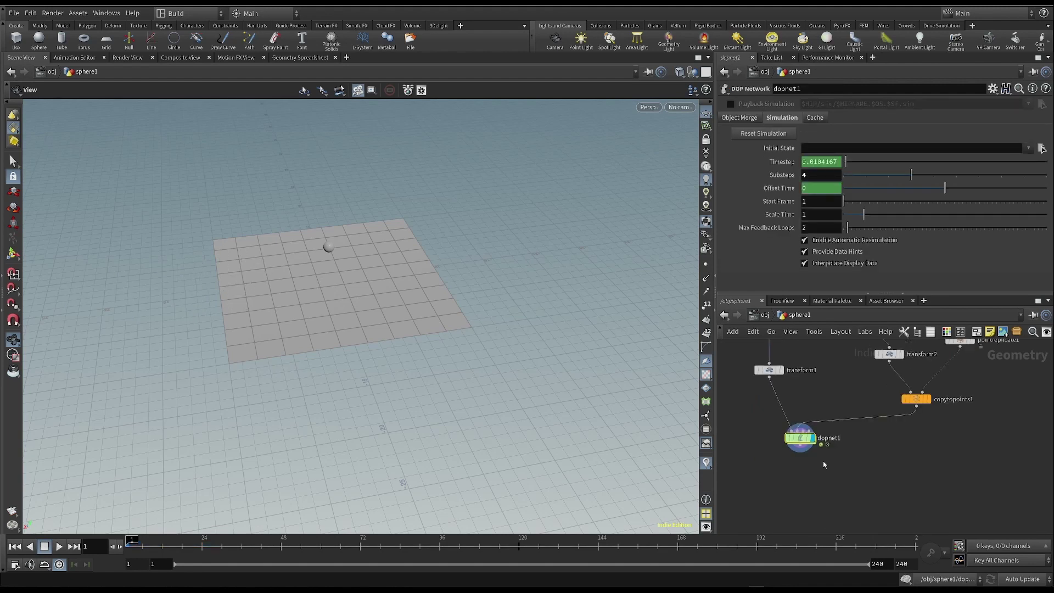
Inside dopnet1, add a second RBD Packed Object and set its geometry source to Second Context Geometry
{"action": "double_click", "coordinate": [801, 445]}
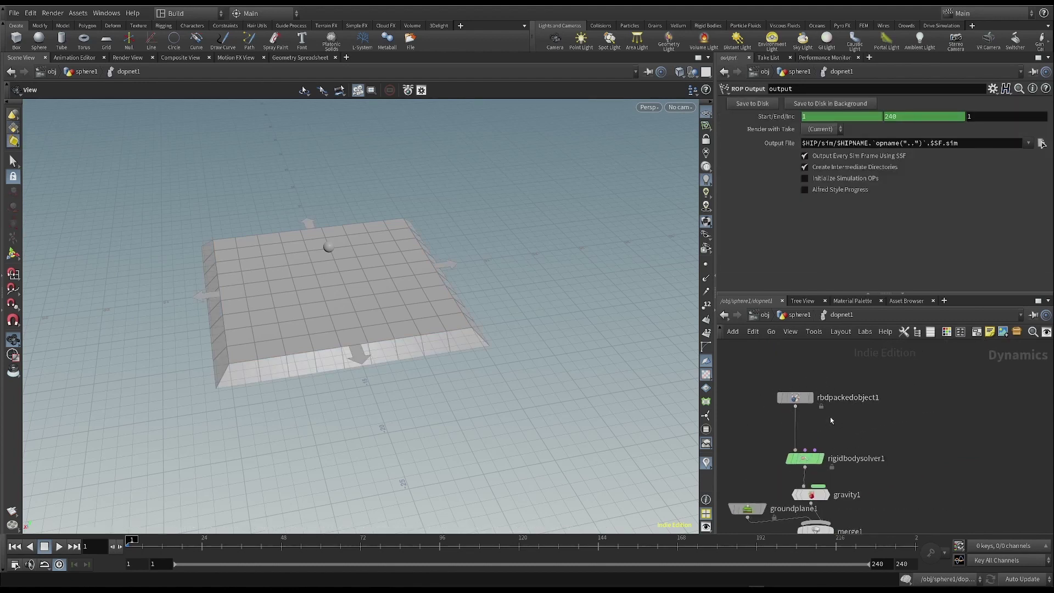
{"action": "key", "text": "Tab"}
{"action": "mouse_move", "coordinate": [944, 403]}
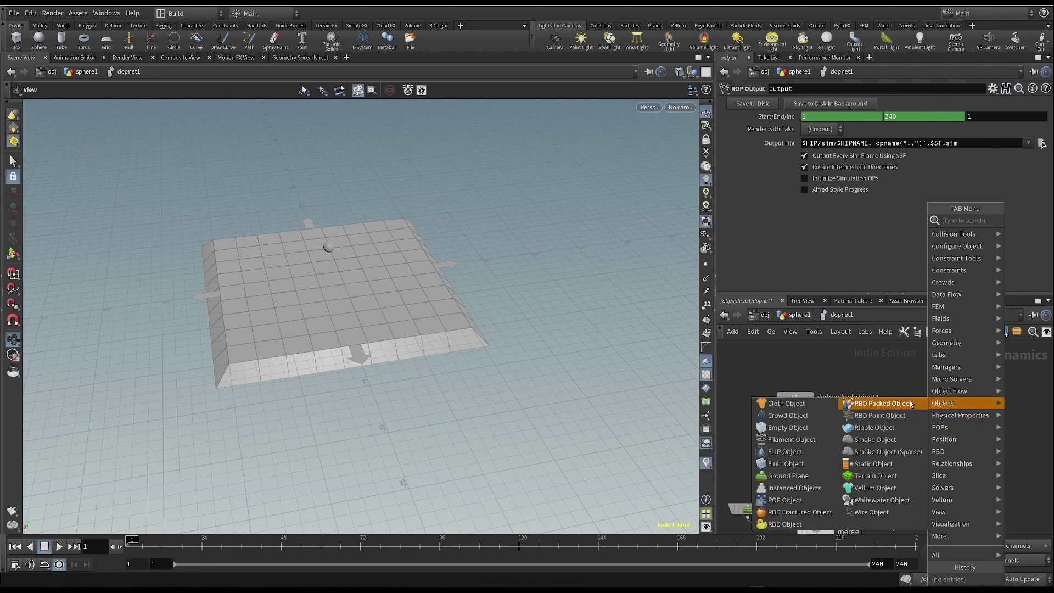
{"action": "left_click", "coordinate": [911, 404]}
{"action": "left_click", "coordinate": [929, 404]}
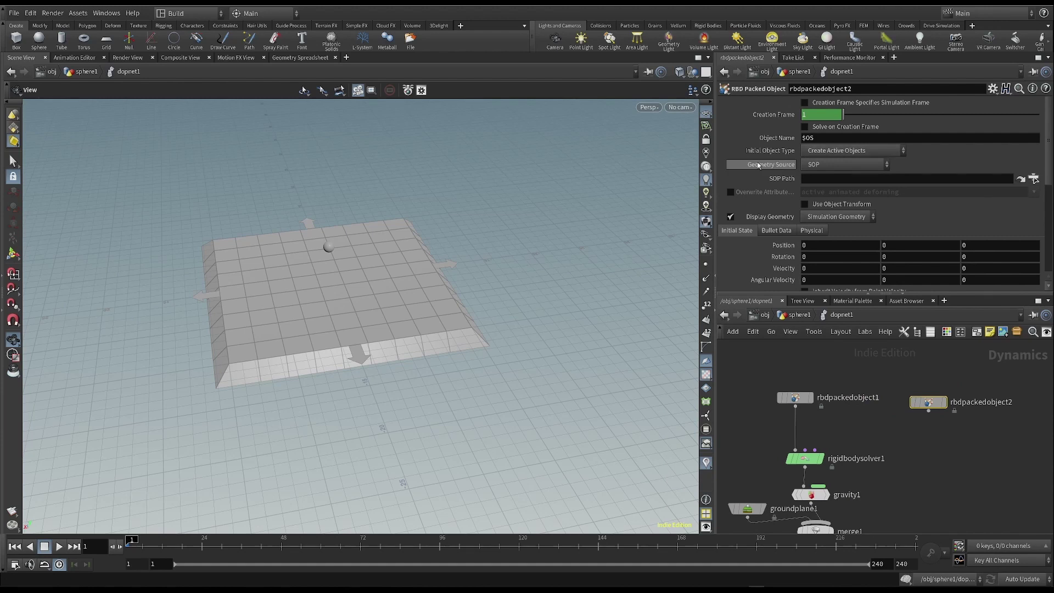
{"action": "left_click", "coordinate": [823, 165]}
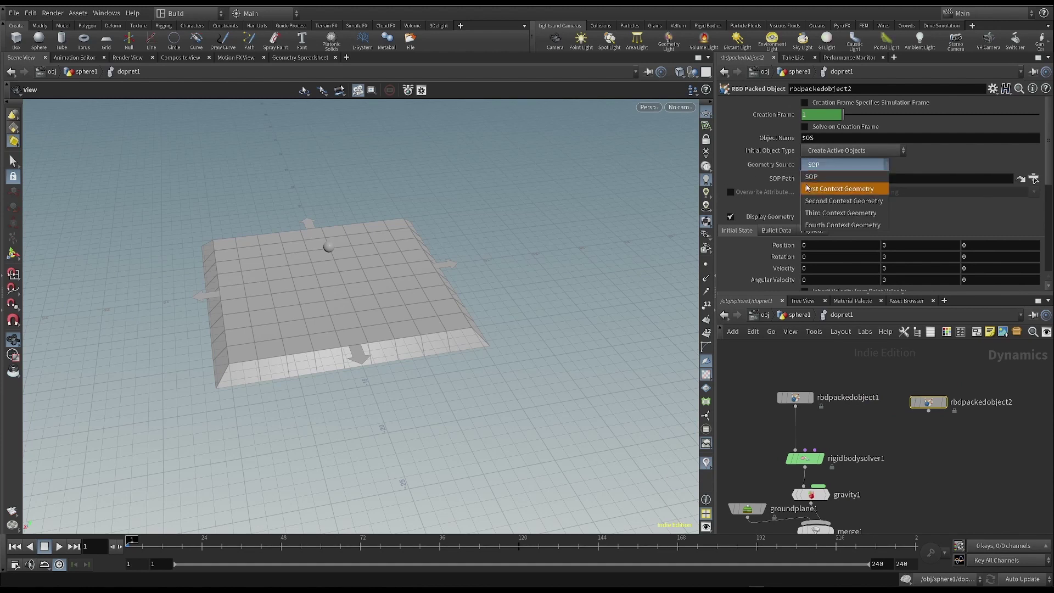
{"action": "left_click", "coordinate": [843, 201]}
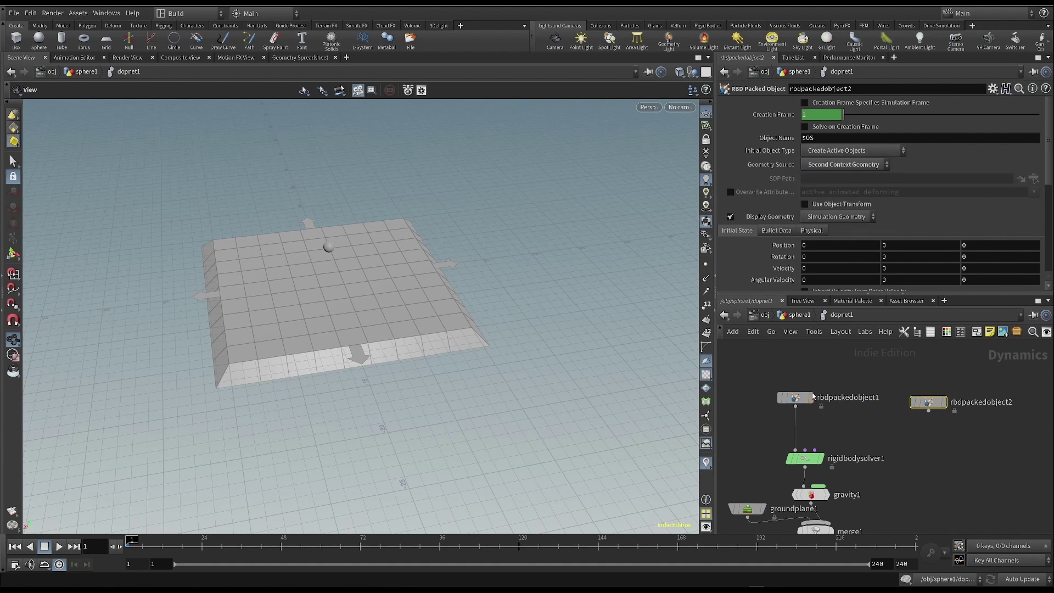
Merge rbdpackedobject1 and rbdpackedobject2 with a new Merge node and feed it into rigidbodysolver1's first input
{"action": "left_click_drag", "start_coordinate": [802, 397], "coordinate": [800, 390]}
{"action": "middle_click_drag", "start_coordinate": [869, 413], "coordinate": [856, 389]}
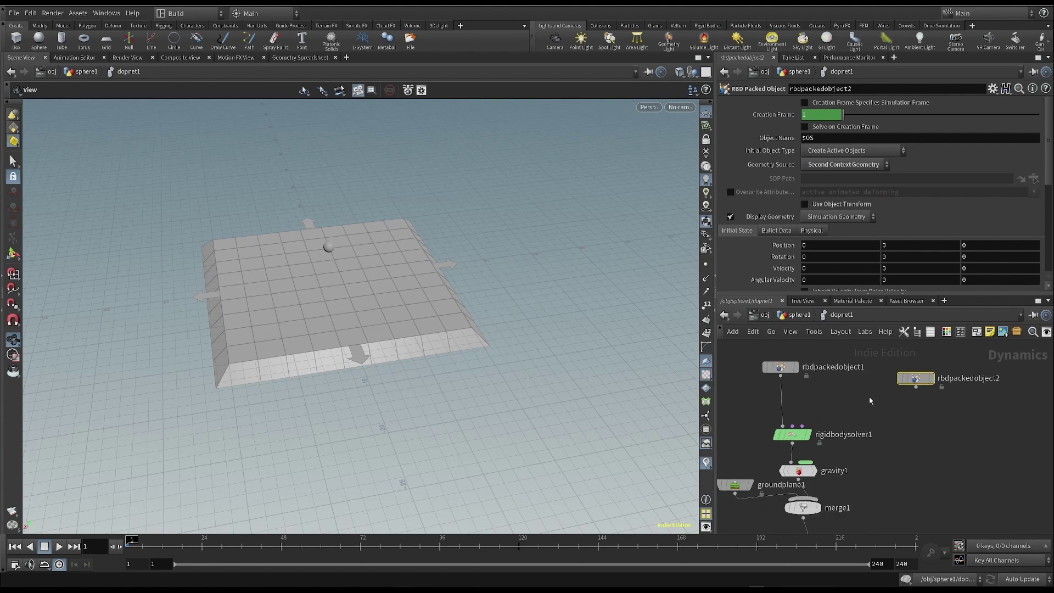
{"action": "key", "text": "Tab"}
{"action": "type", "text": "mer"}
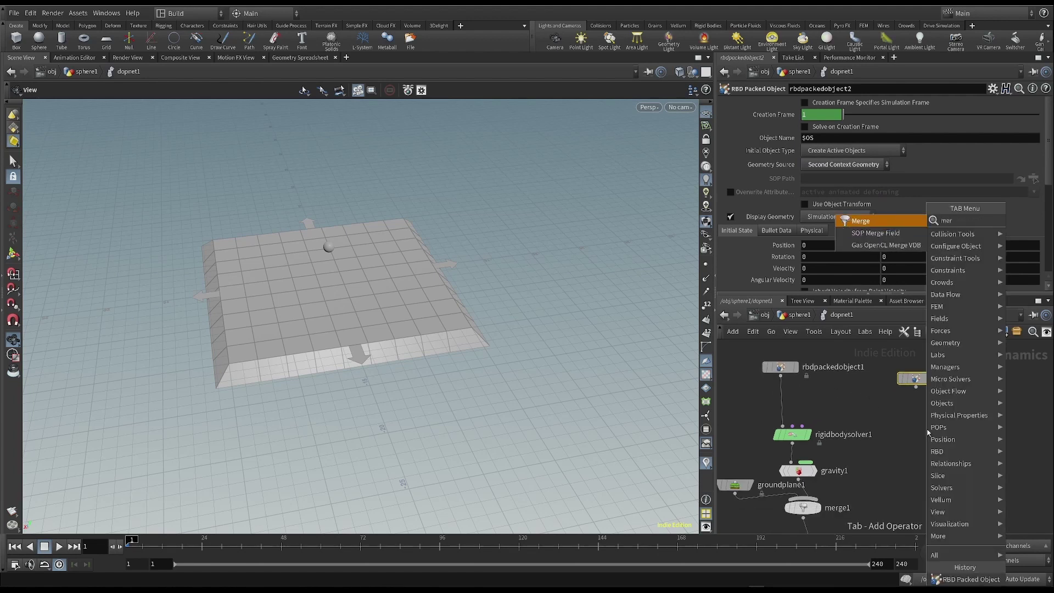
{"action": "key", "text": "Return"}
{"action": "left_click", "coordinate": [851, 408]}
{"action": "left_click_drag", "start_coordinate": [781, 376], "coordinate": [846, 397]}
{"action": "left_click_drag", "start_coordinate": [915, 387], "coordinate": [854, 398]}
{"action": "left_click_drag", "start_coordinate": [849, 417], "coordinate": [783, 425]}
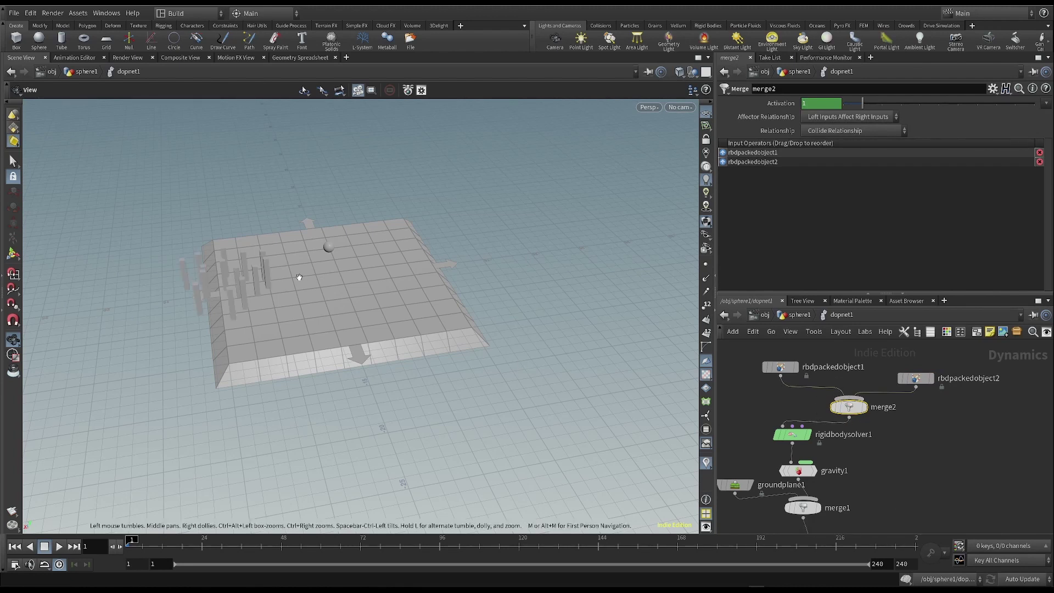
Play the merged simulation to check the sphere's collision with the boxes, return to the first frame and examine the starting setup
{"action": "left_click_drag", "start_coordinate": [283, 293], "coordinate": [299, 284]}
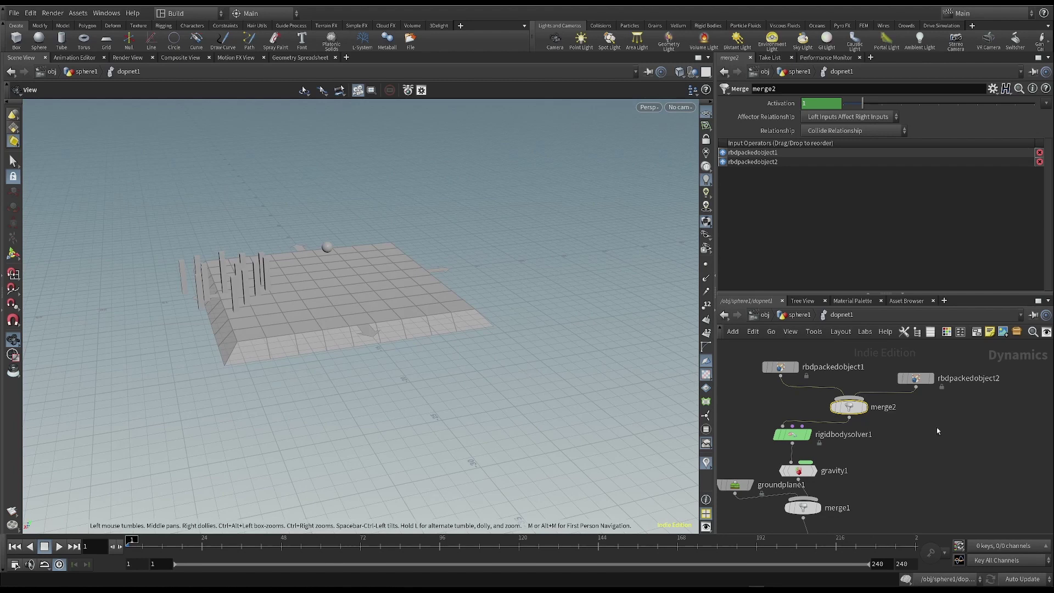
{"action": "middle_click_drag", "start_coordinate": [937, 431], "coordinate": [962, 395]}
{"action": "right_click_drag", "start_coordinate": [252, 250], "coordinate": [343, 209]}
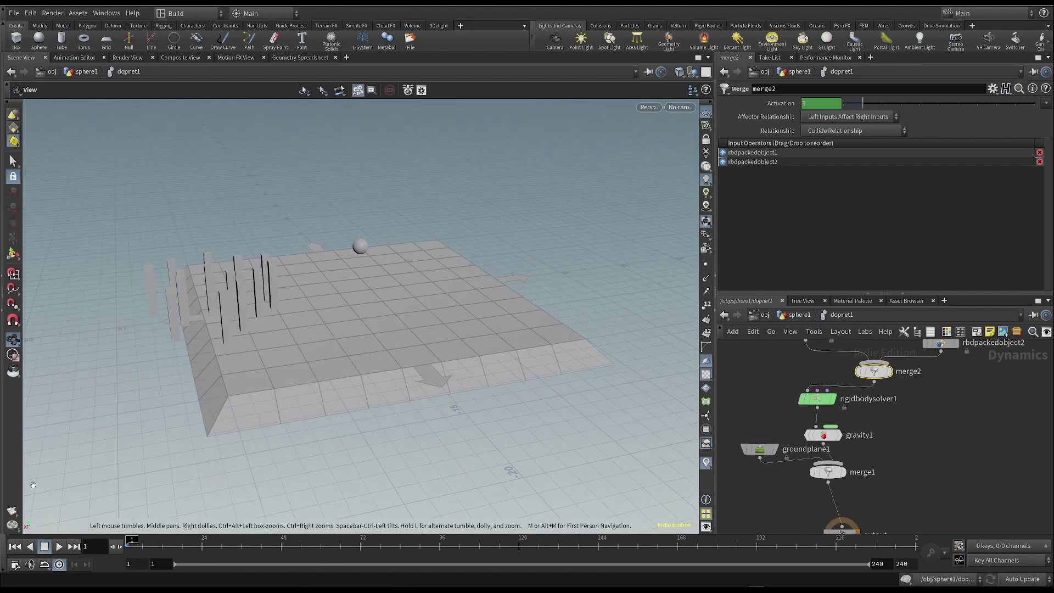
{"action": "left_click", "coordinate": [59, 546]}
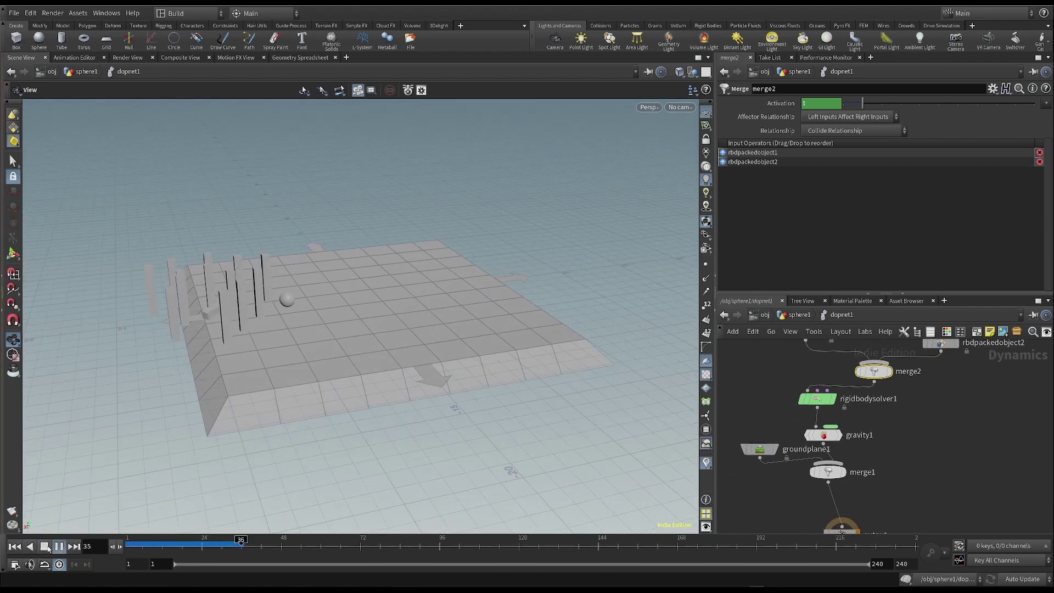
{"action": "left_click", "coordinate": [45, 546]}
{"action": "left_click", "coordinate": [15, 546]}
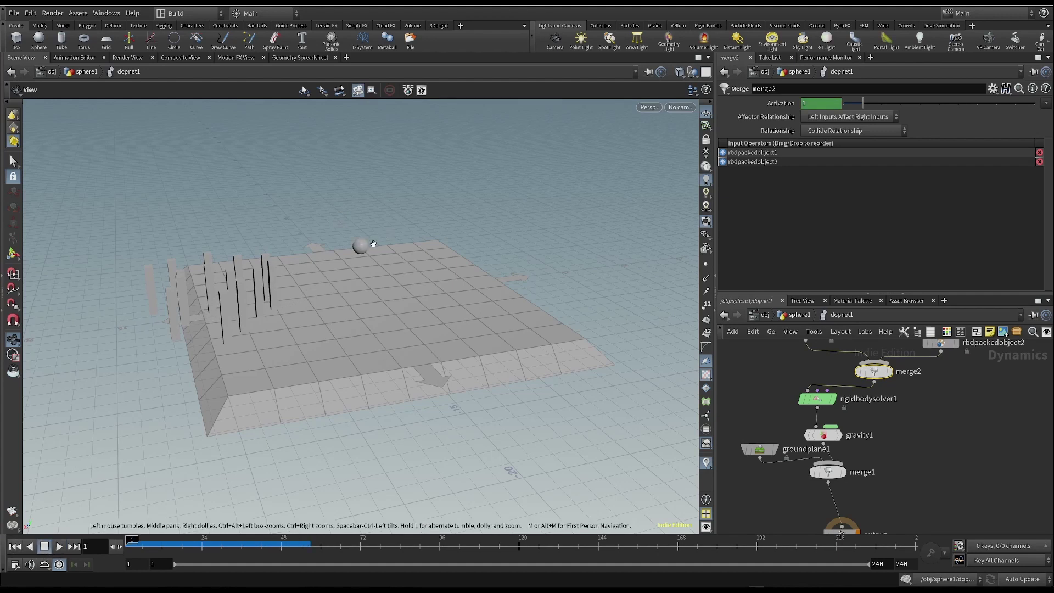
{"action": "left_click_drag", "start_coordinate": [265, 291], "coordinate": [262, 308]}
{"action": "left_click_drag", "start_coordinate": [369, 263], "coordinate": [371, 262]}
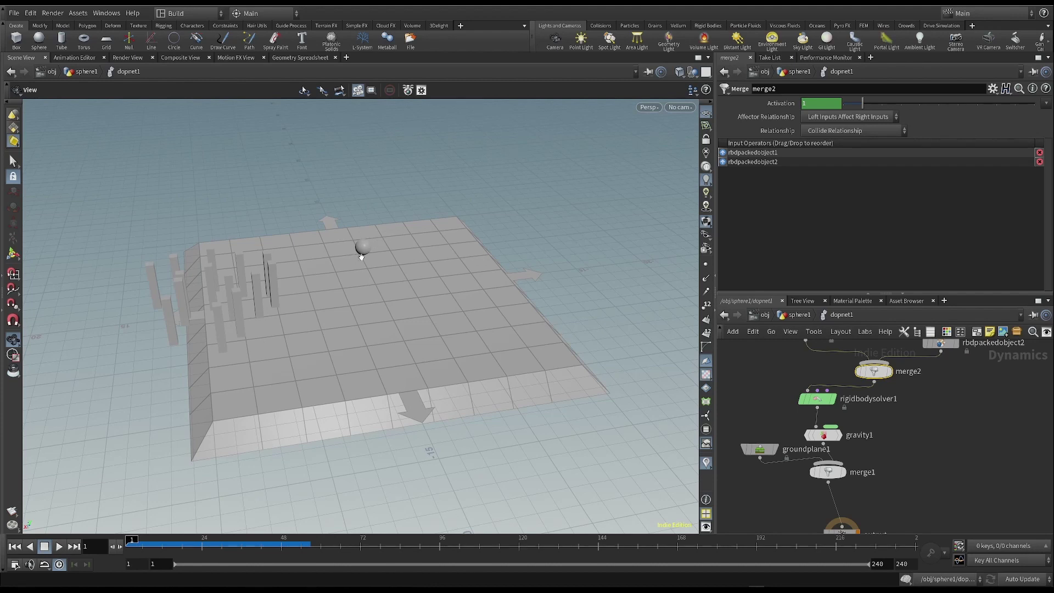
Set the initial X velocity of rbdpackedobject1 to 20, play the simulation to check the impact, and return to the first frame
{"action": "middle_click_drag", "start_coordinate": [956, 479], "coordinate": [931, 508]}
{"action": "left_click", "coordinate": [782, 361]}
{"action": "scroll", "coordinate": [820, 215], "scroll_direction": "down", "scroll_amount": 4}
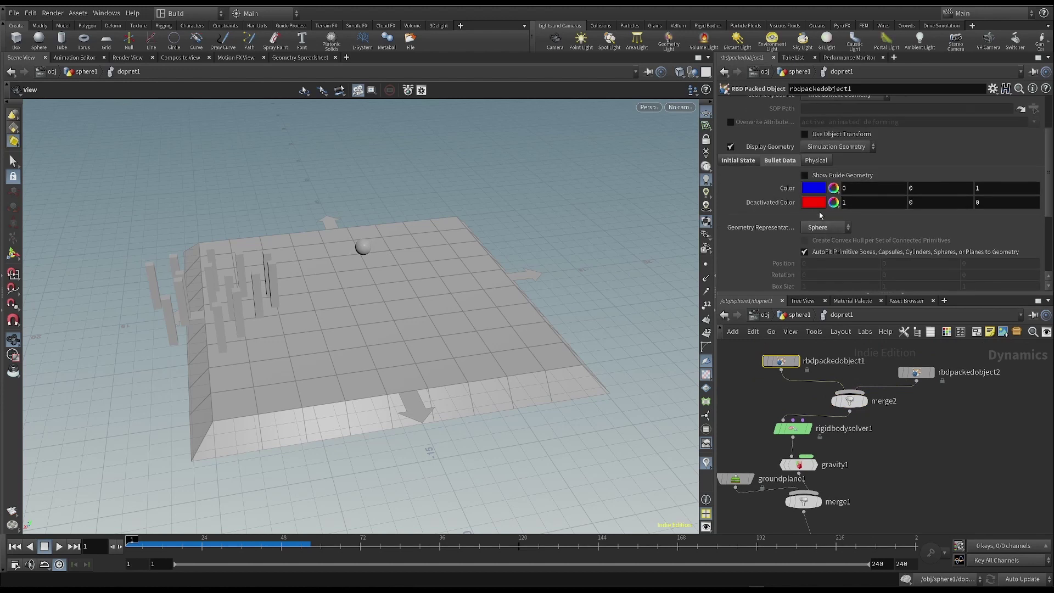
{"action": "left_click", "coordinate": [737, 160]}
{"action": "left_click", "coordinate": [823, 198]}
{"action": "type", "text": "20"}
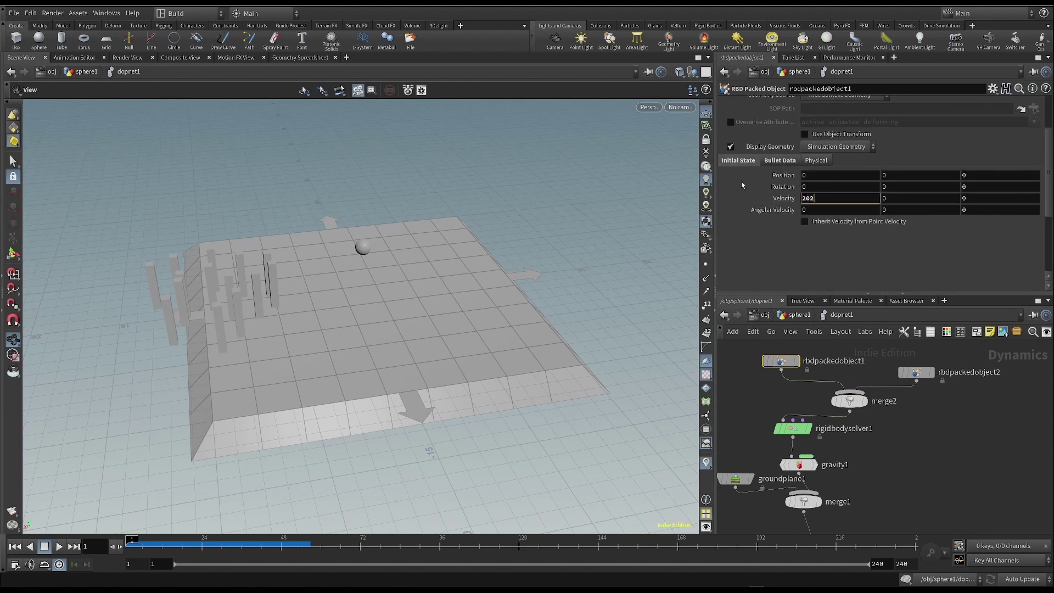
{"action": "key", "text": "Return"}
{"action": "left_click", "coordinate": [59, 546]}
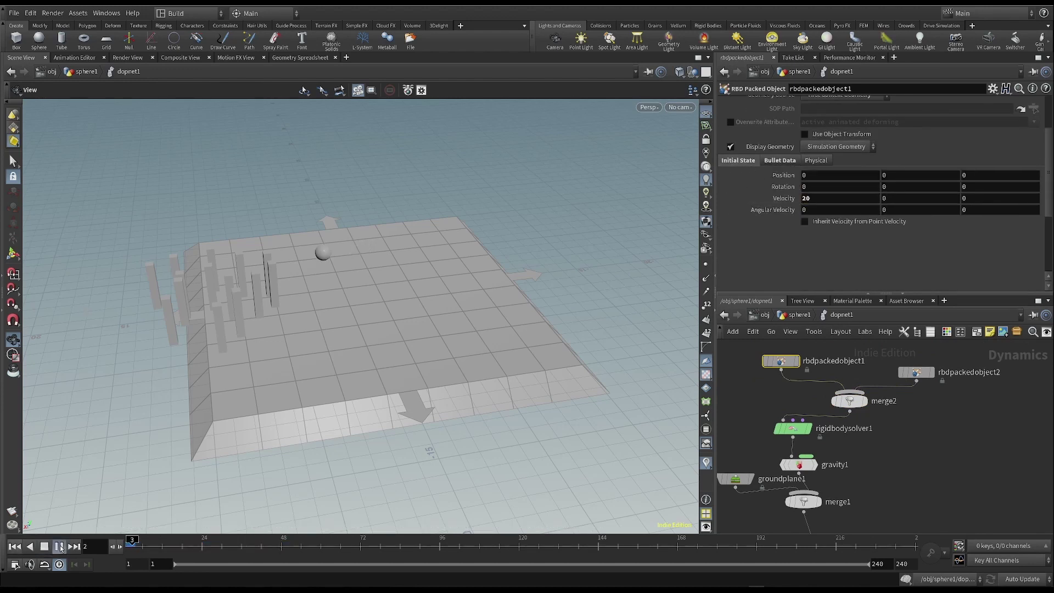
{"action": "left_click", "coordinate": [45, 546]}
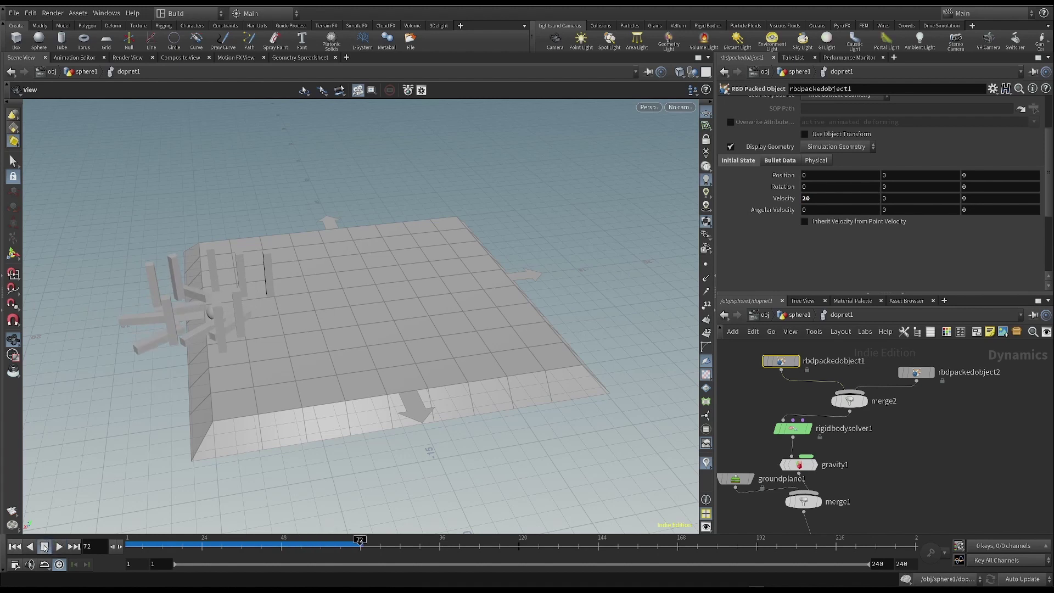
{"action": "left_click", "coordinate": [13, 546]}
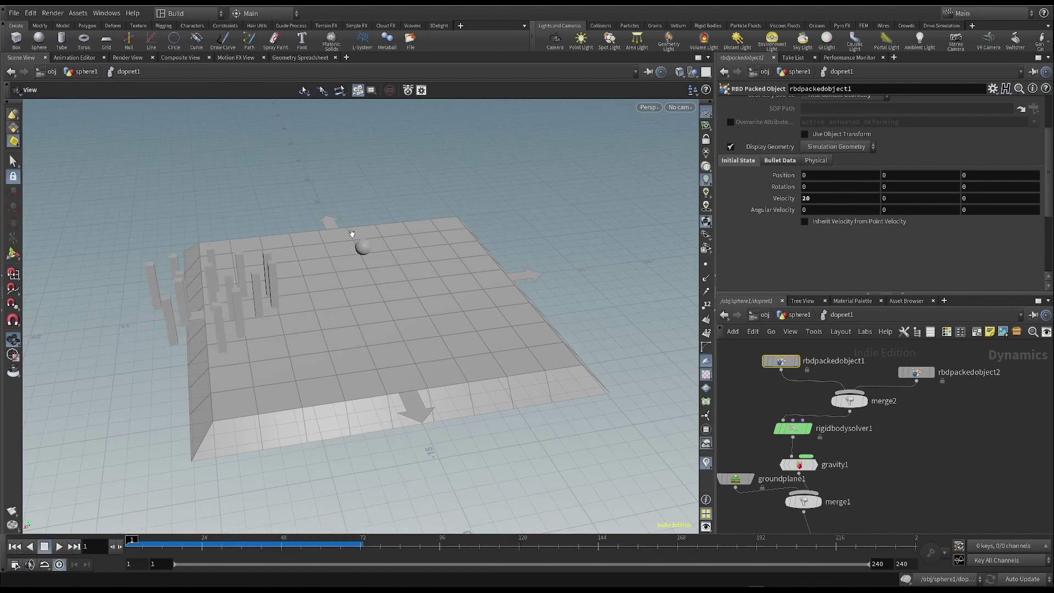
Back in the sphere1 network, enlarge the sphere with a uniform scale of 1.92 on transform1, play the collision and rewind
{"action": "key", "text": "u"}
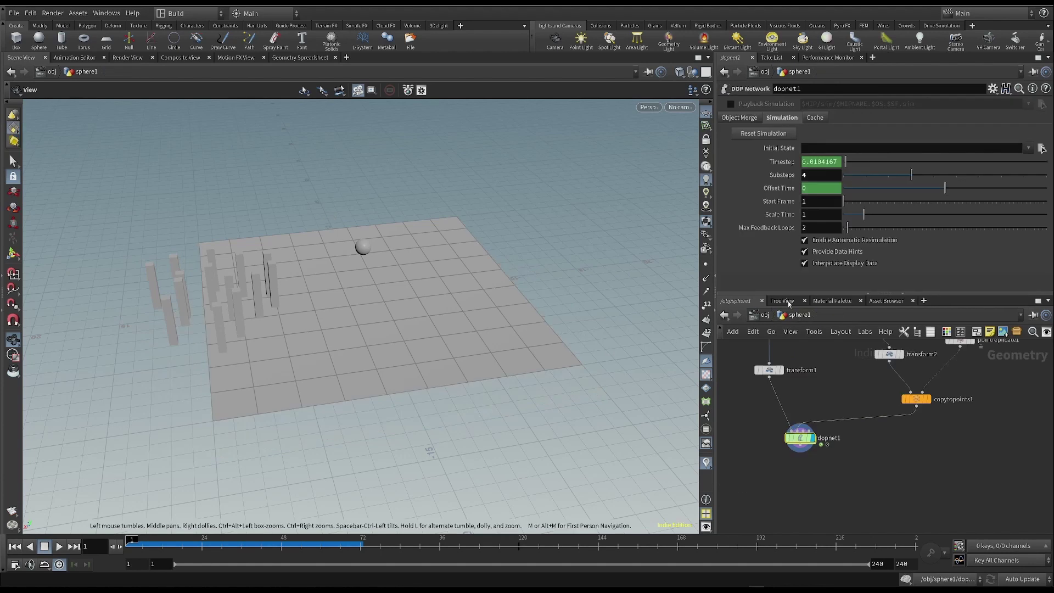
{"action": "left_click", "coordinate": [784, 465]}
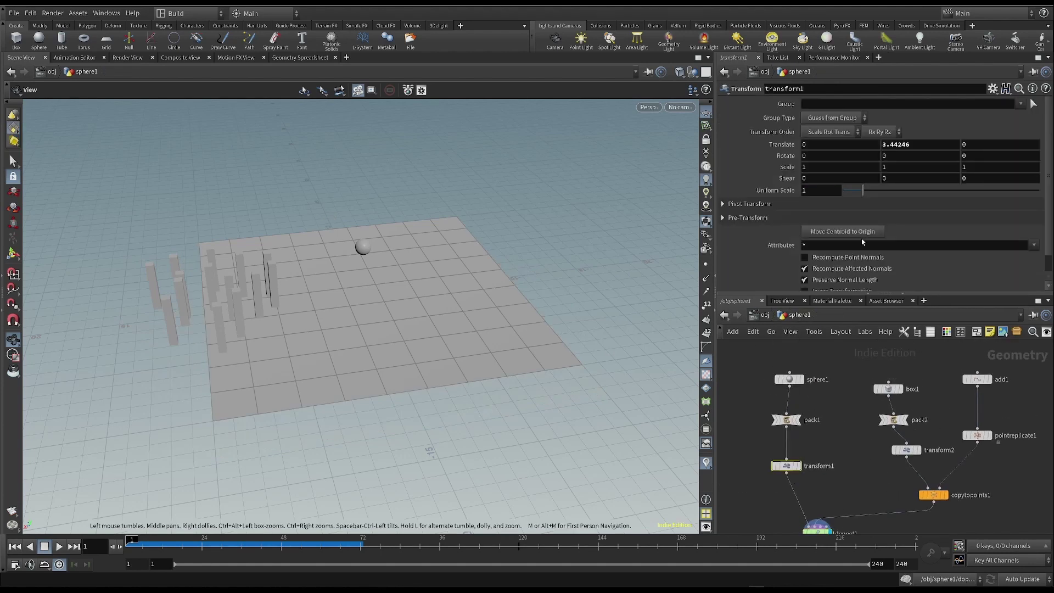
{"action": "left_click_drag", "start_coordinate": [862, 190], "coordinate": [882, 192]}
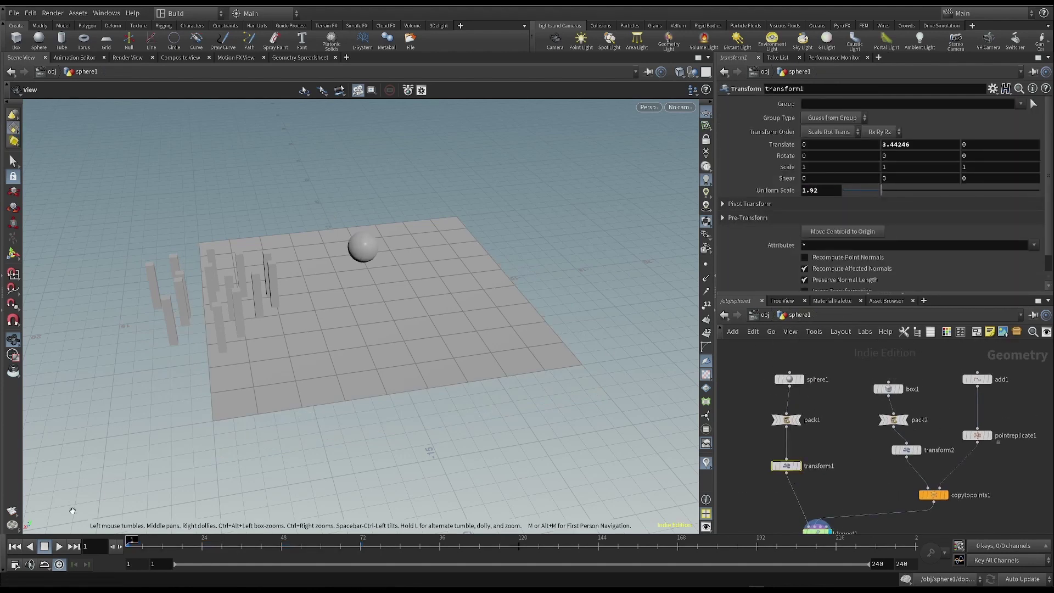
{"action": "left_click", "coordinate": [59, 546]}
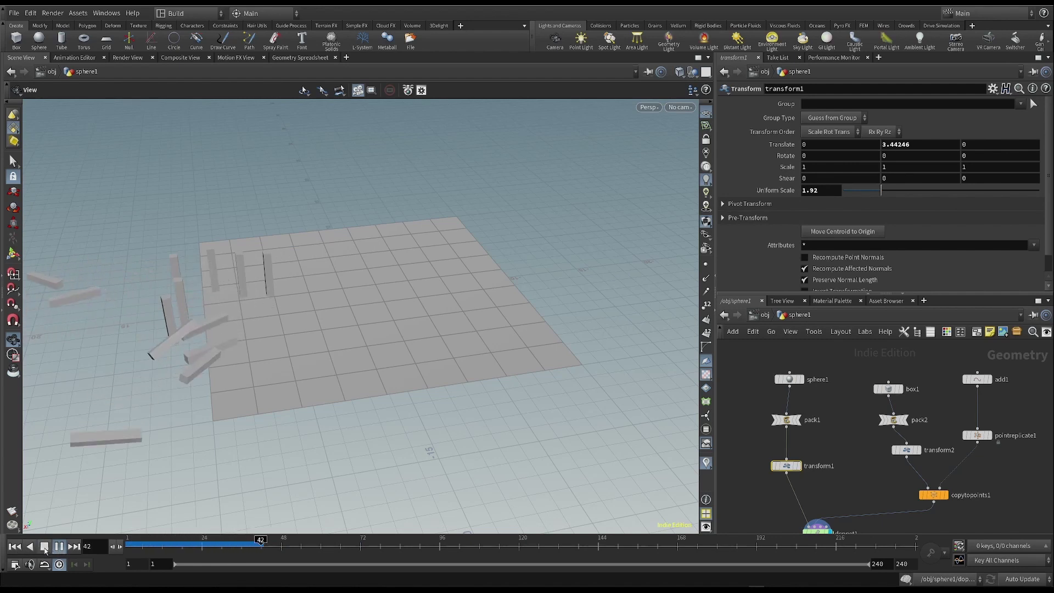
{"action": "left_click", "coordinate": [30, 546]}
{"action": "right_click", "coordinate": [347, 371]}
{"action": "left_click", "coordinate": [15, 546]}
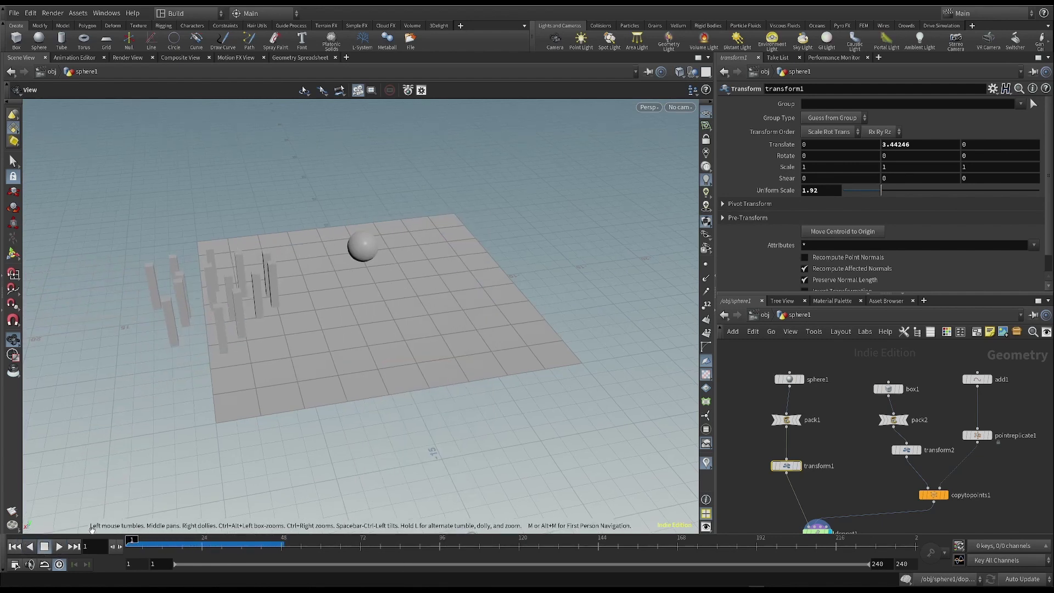
Replay the enlarged sphere's collision from a wider view, rewind to the first frame and inspect the boxes' starting arrangement
{"action": "right_click_drag", "start_coordinate": [451, 346], "coordinate": [317, 331]}
{"action": "left_click_drag", "start_coordinate": [317, 331], "coordinate": [332, 343]}
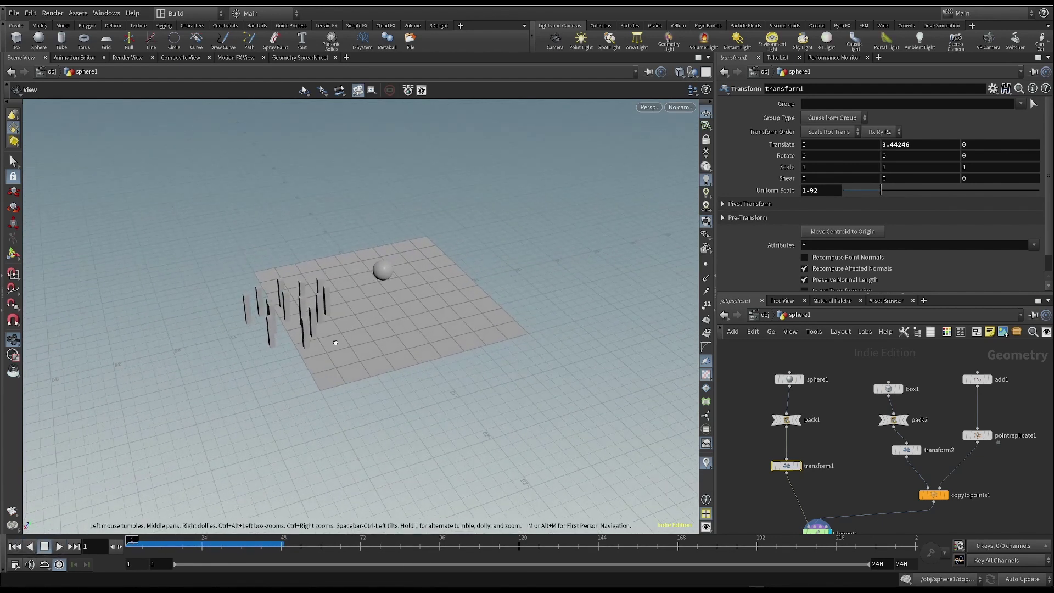
{"action": "left_click", "coordinate": [59, 546]}
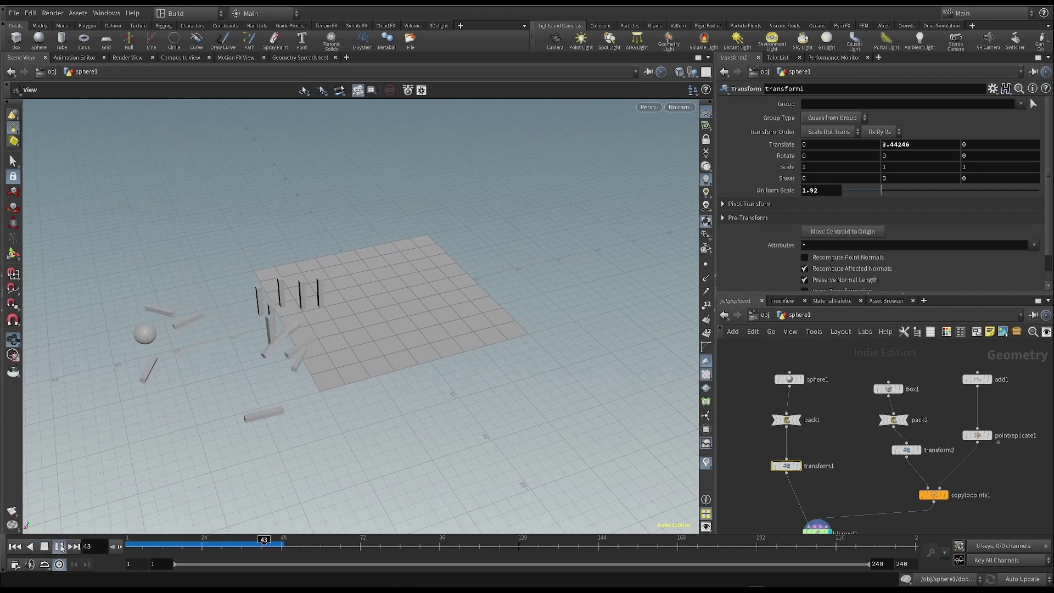
{"action": "left_click", "coordinate": [60, 546]}
{"action": "left_click", "coordinate": [14, 546]}
{"action": "left_click_drag", "start_coordinate": [509, 253], "coordinate": [470, 254]}
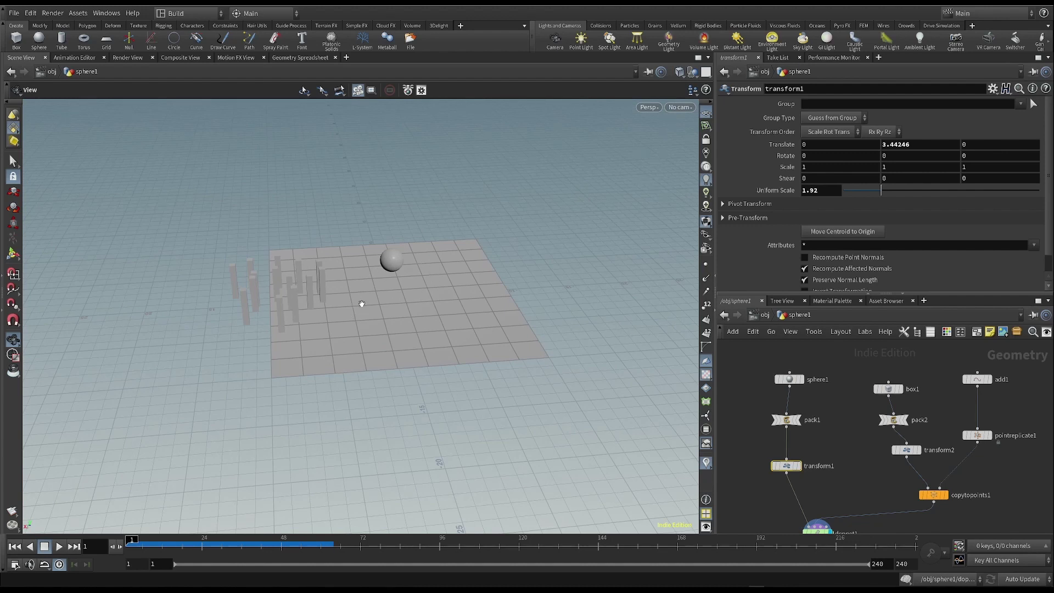
{"action": "right_click_drag", "start_coordinate": [361, 303], "coordinate": [393, 284]}
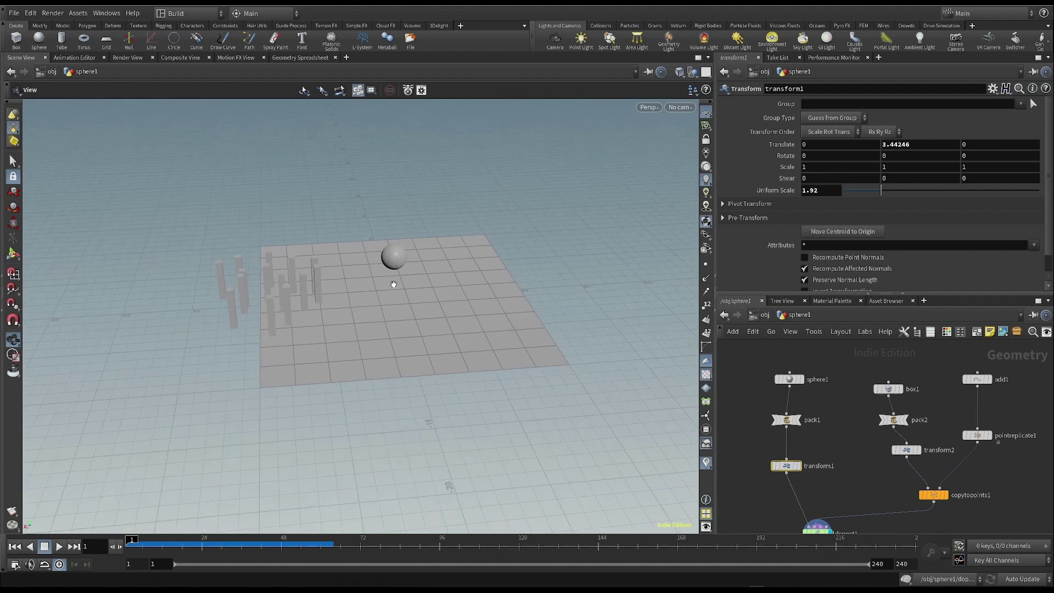
{"action": "left_click_drag", "start_coordinate": [392, 284], "coordinate": [410, 279]}
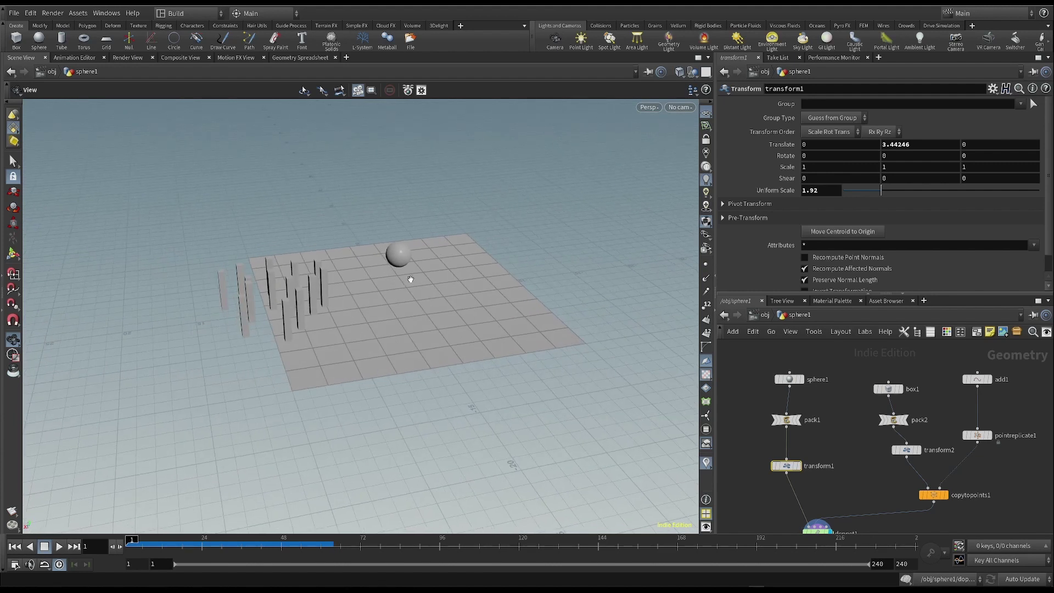
Inside dopnet1, set the density of rbdpackedobject1 to 5000, play the collision and return to the first frame
{"action": "double_click", "coordinate": [817, 527]}
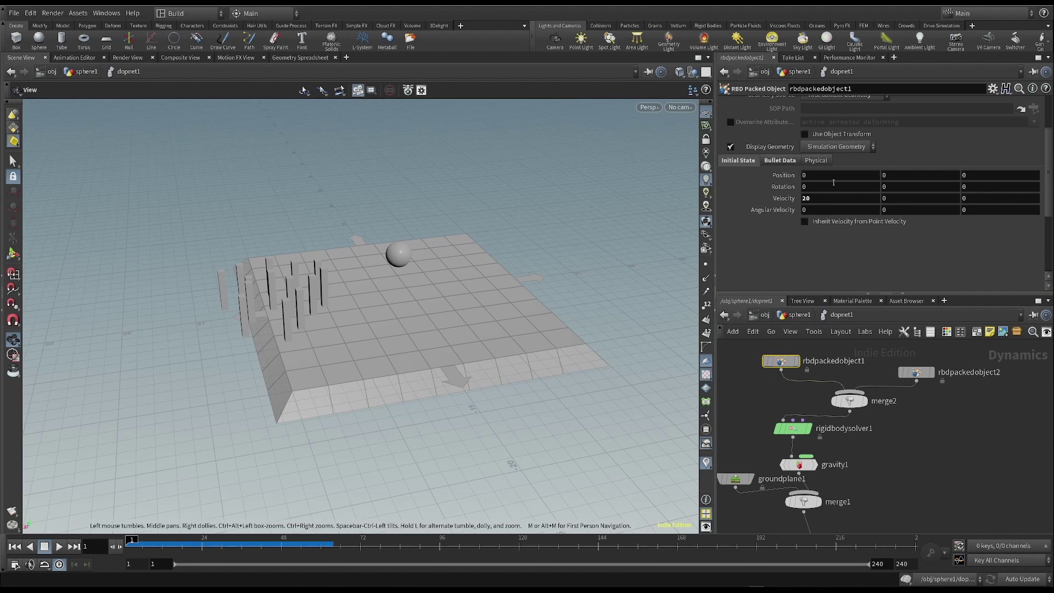
{"action": "left_click", "coordinate": [816, 160]}
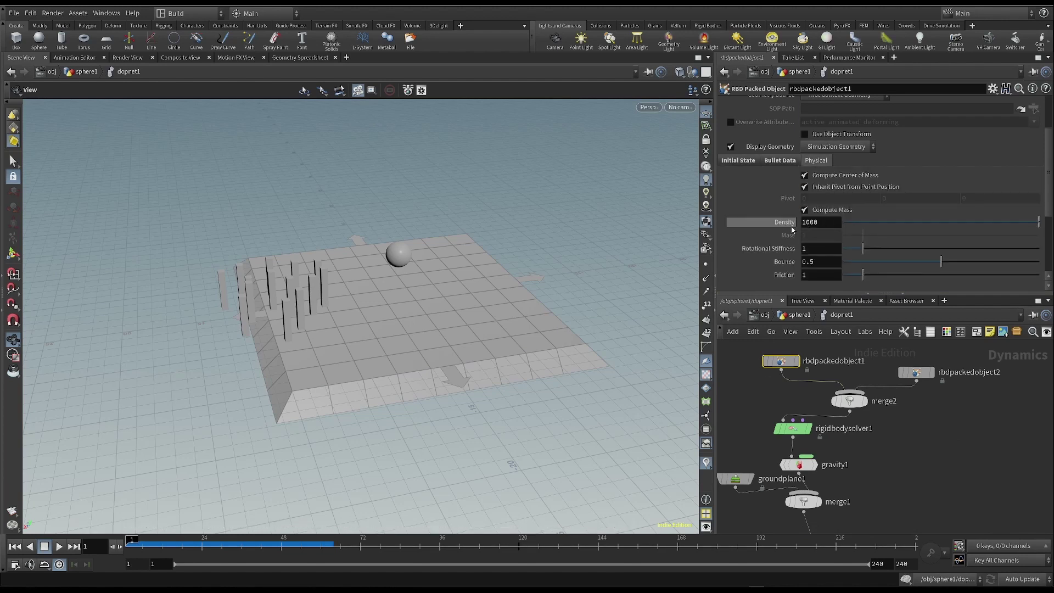
{"action": "left_click", "coordinate": [832, 227]}
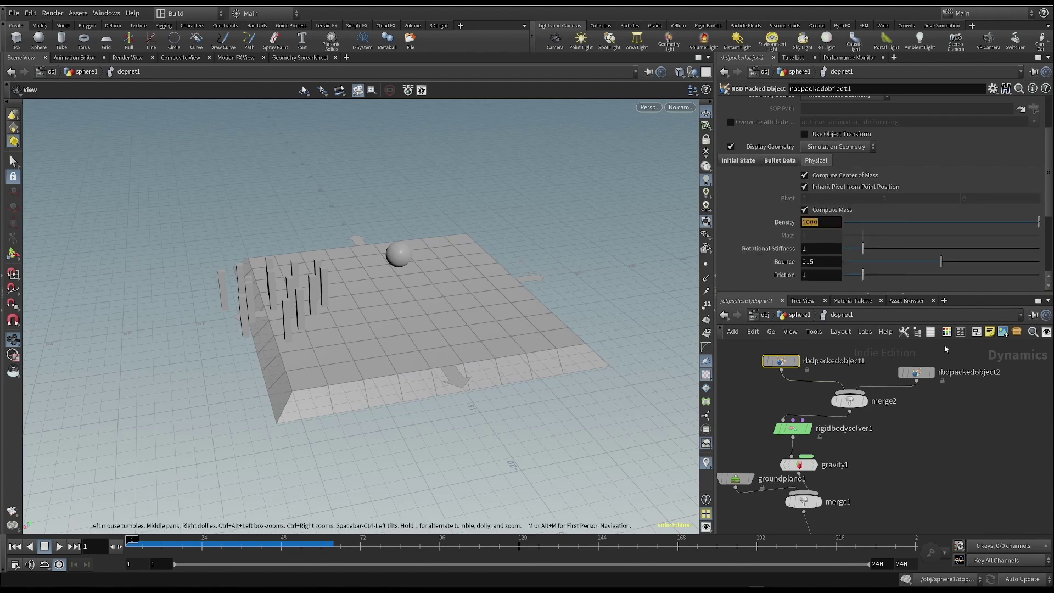
{"action": "type", "text": "5000"}
{"action": "key", "text": "Return"}
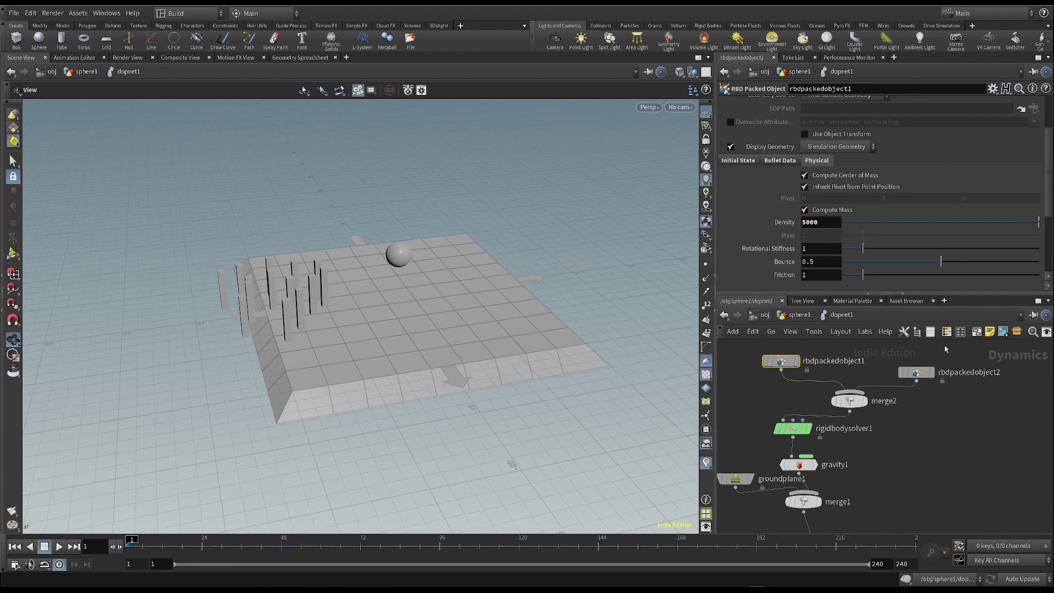
{"action": "left_click", "coordinate": [61, 547]}
{"action": "left_click", "coordinate": [45, 546]}
{"action": "left_click", "coordinate": [15, 546]}
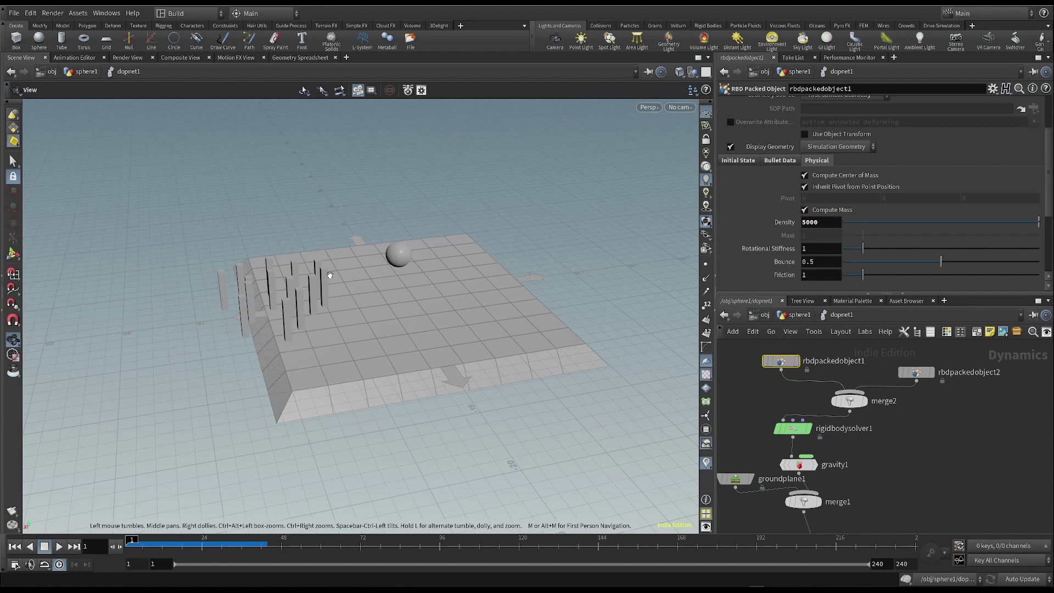
Set the density of rbdpackedobject2 to 10000, play the collision to check the heavier boxes, and rewind
{"action": "left_click", "coordinate": [916, 373]}
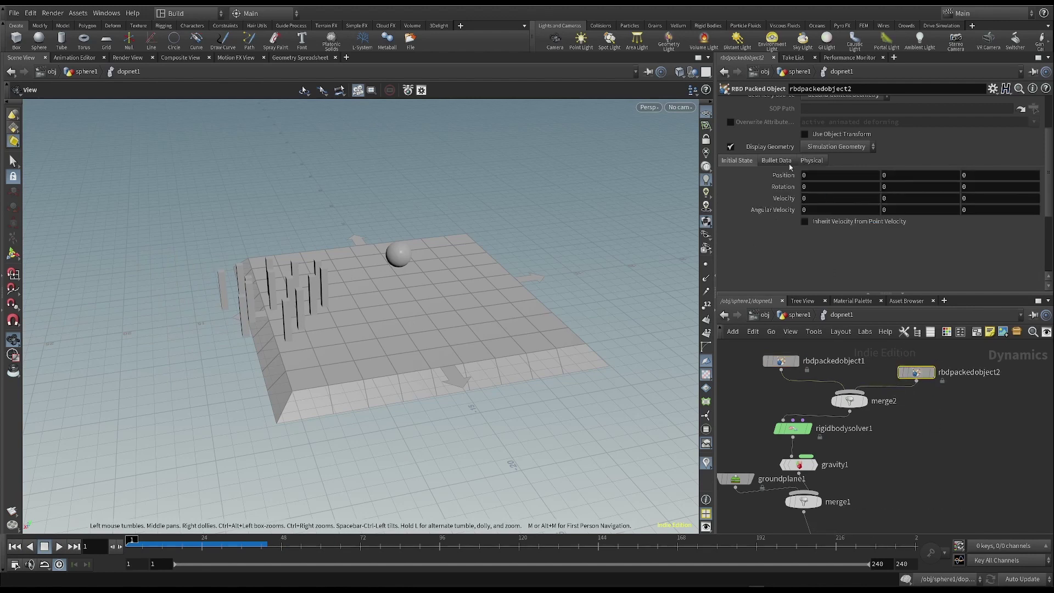
{"action": "left_click", "coordinate": [813, 161]}
{"action": "left_click", "coordinate": [829, 223]}
{"action": "type", "text": "10000"}
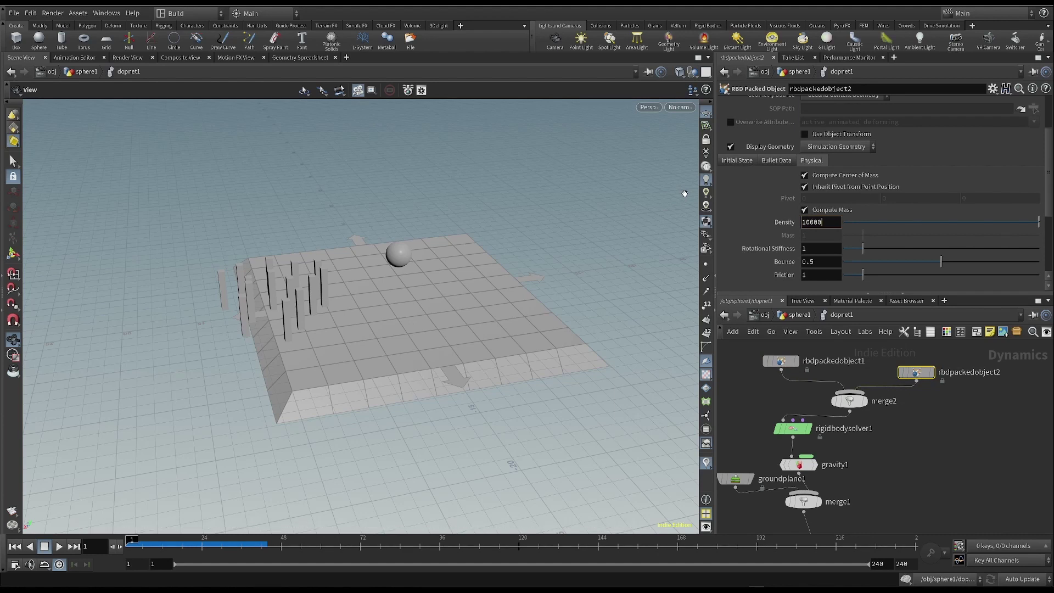
{"action": "key", "text": "Return"}
{"action": "left_click", "coordinate": [59, 546]}
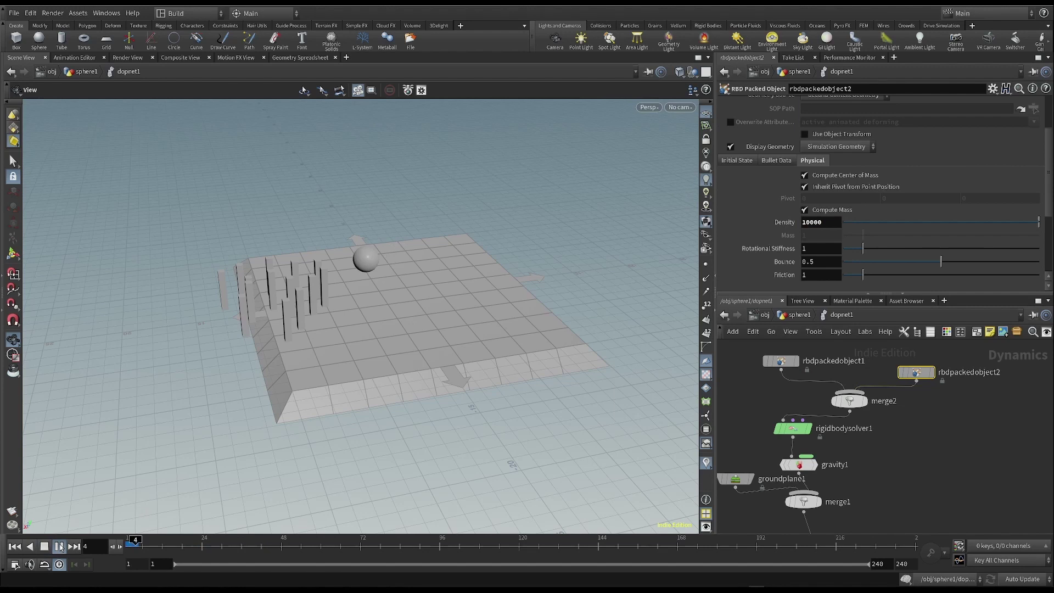
{"action": "left_click", "coordinate": [15, 546]}
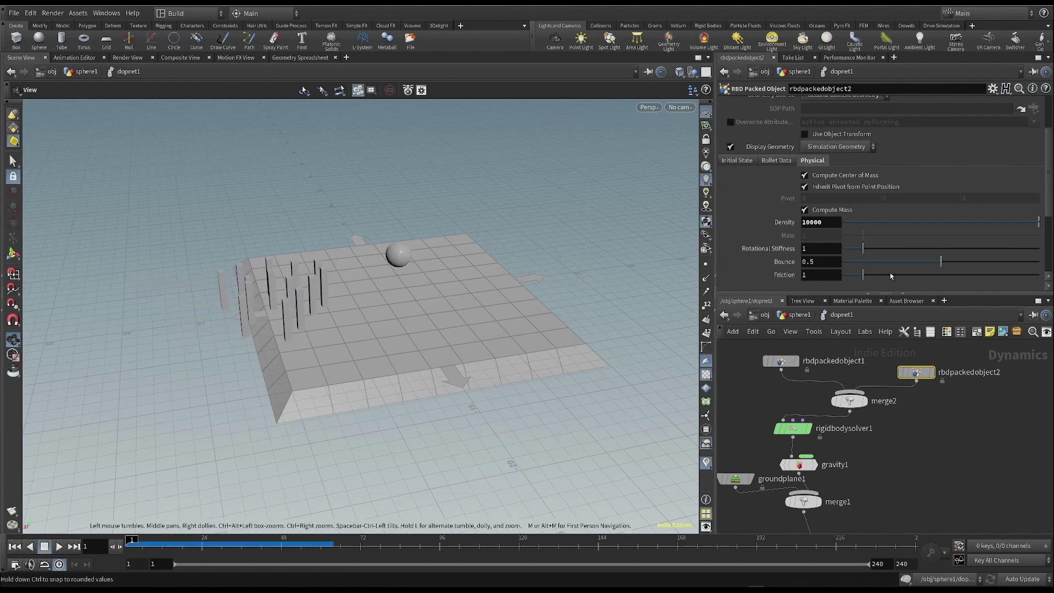
Set the density of rbdpackedobject2 to 30000, replay the collision and return to the first frame
{"action": "left_click_drag", "start_coordinate": [829, 221], "coordinate": [739, 216]}
{"action": "type", "text": "30000"}
{"action": "key", "text": "Return"}
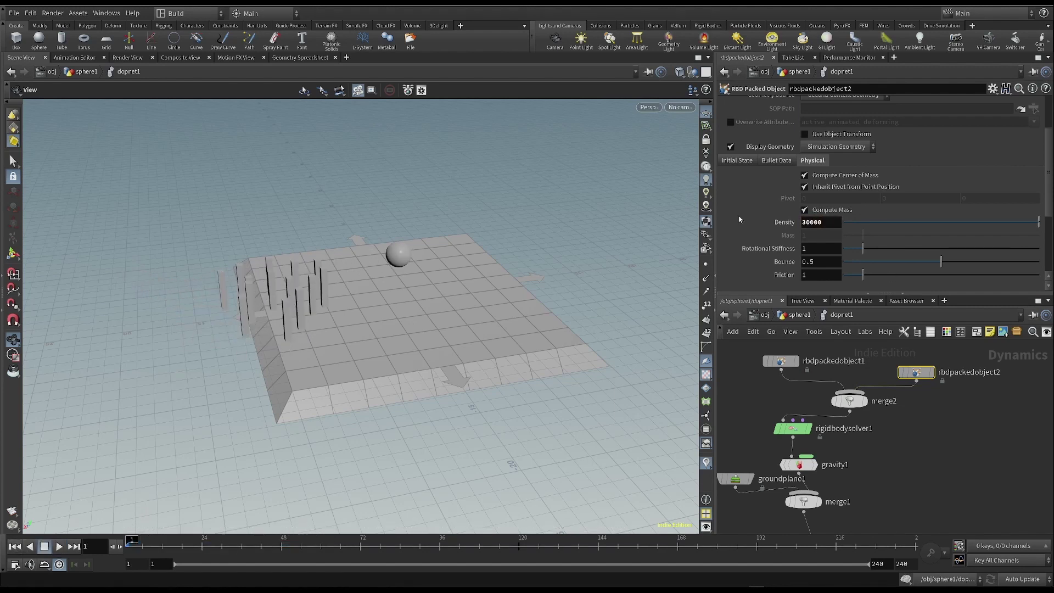
{"action": "left_click", "coordinate": [60, 546]}
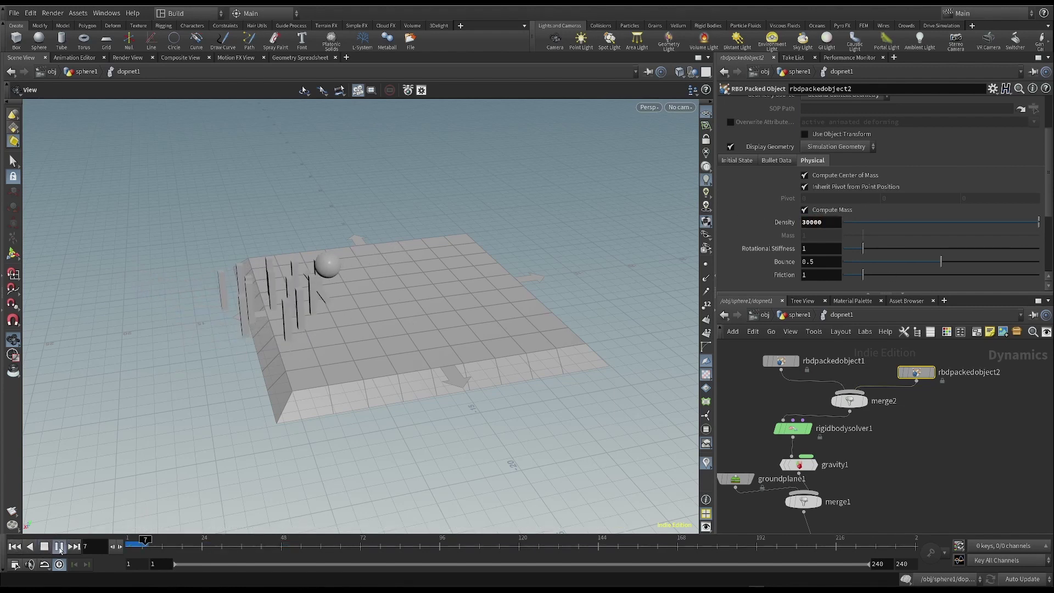
{"action": "left_click", "coordinate": [15, 546]}
{"action": "left_click_drag", "start_coordinate": [304, 286], "coordinate": [323, 283]}
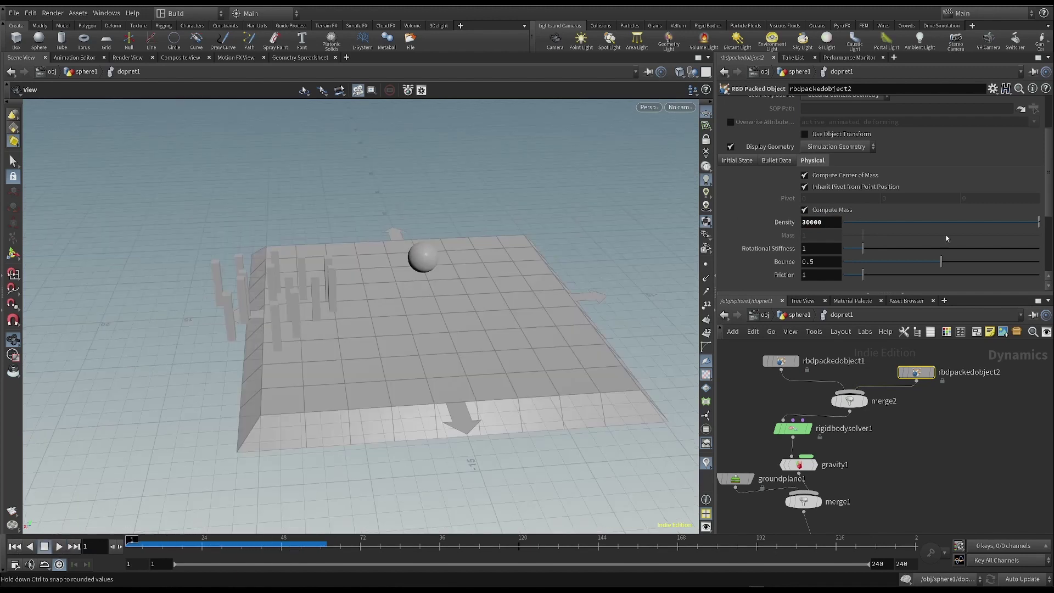
Show the physical properties of rbdpackedobject1 and inspect the sphere and boxes from a higher angle
{"action": "left_click", "coordinate": [780, 360]}
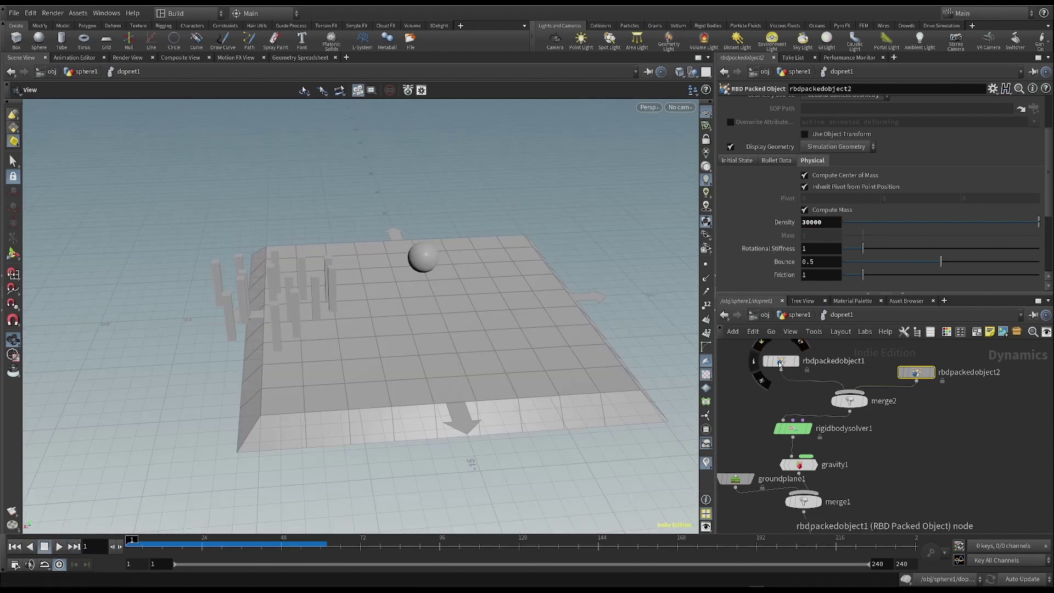
{"action": "left_click_drag", "start_coordinate": [434, 287], "coordinate": [409, 278]}
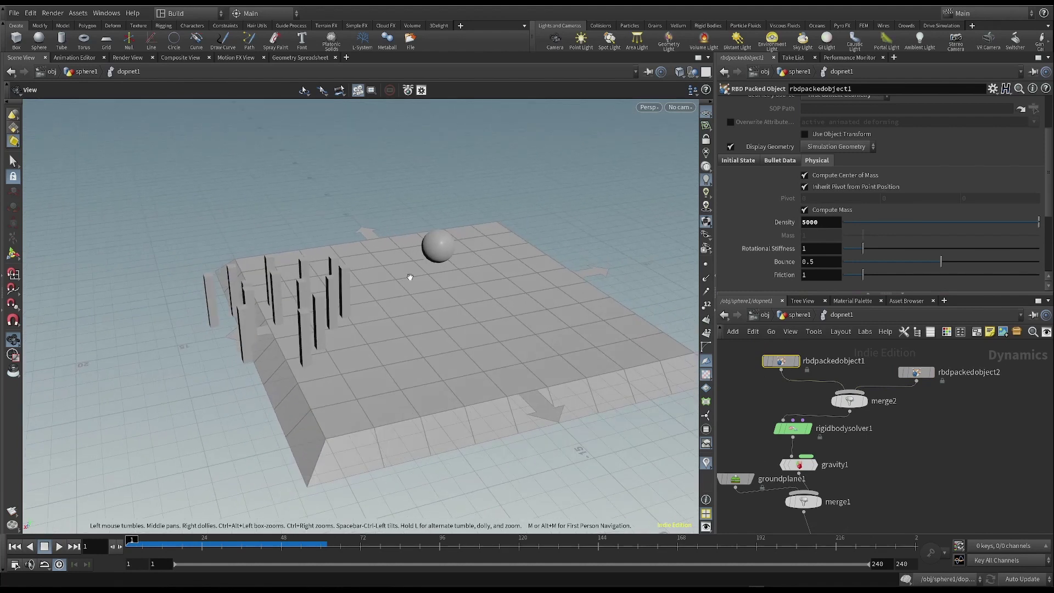
{"action": "left_click_drag", "start_coordinate": [529, 399], "coordinate": [537, 277]}
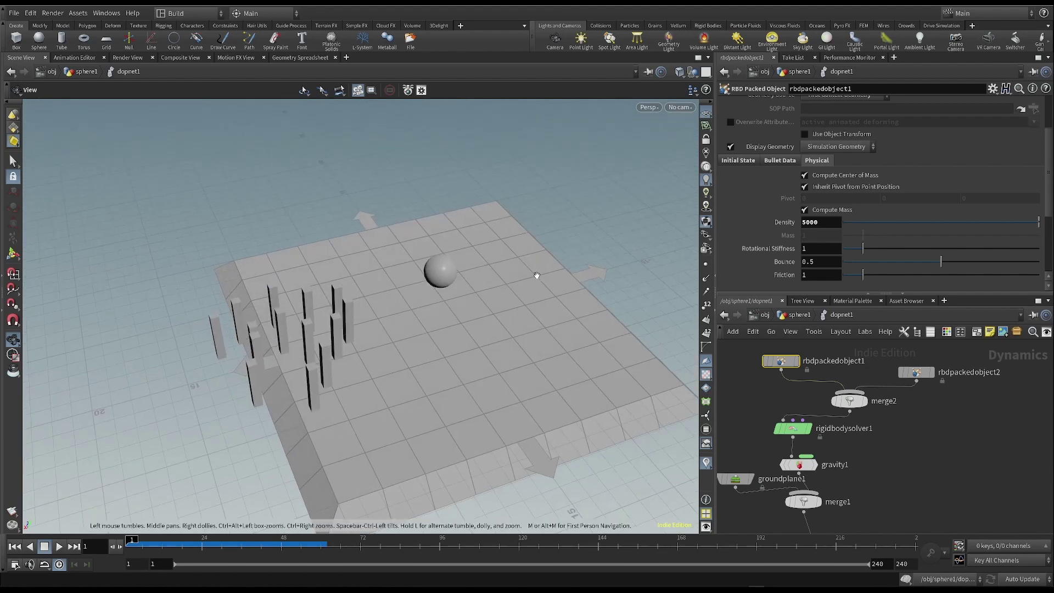
Set the initial X velocity of rbdpackedobject1 to 0, play the simulation and return to the first frame
{"action": "left_click_drag", "start_coordinate": [453, 367], "coordinate": [412, 304]}
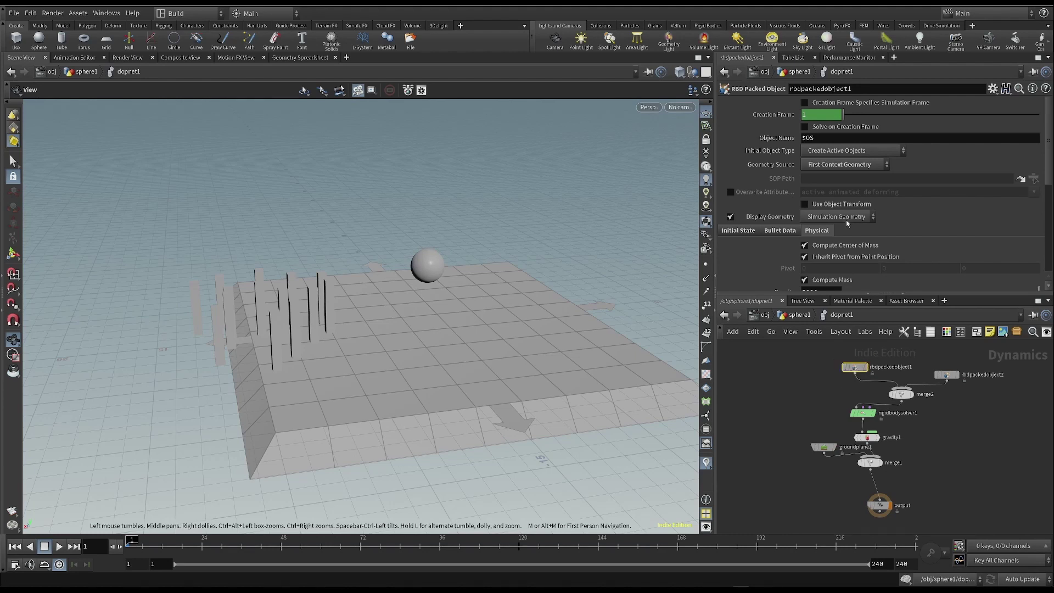
{"action": "left_click", "coordinate": [853, 367]}
{"action": "scroll", "coordinate": [872, 358], "scroll_direction": "down", "scroll_amount": 2}
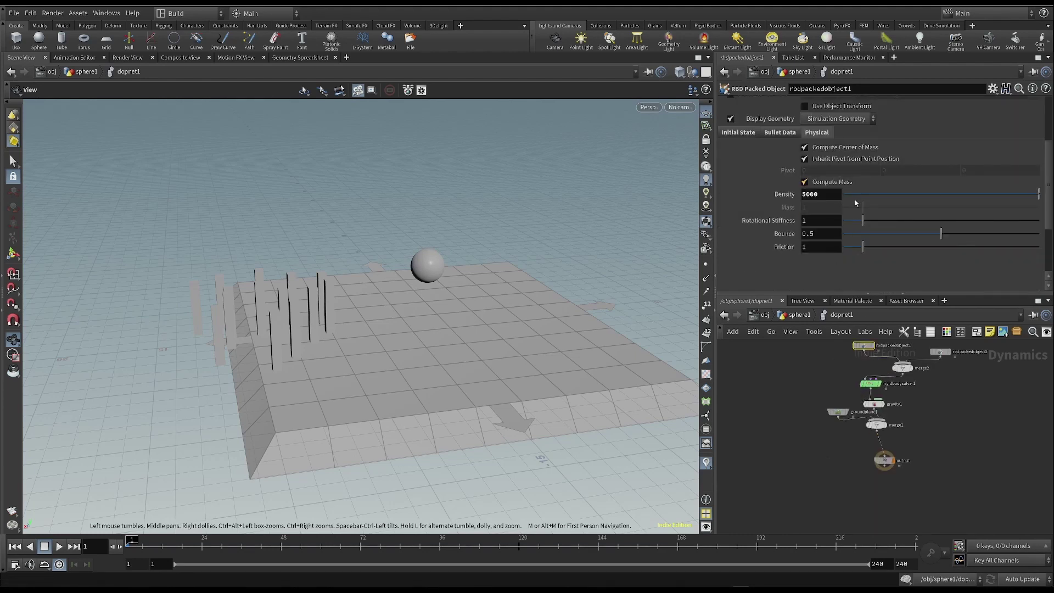
{"action": "scroll", "coordinate": [866, 345], "scroll_direction": "up", "scroll_amount": 2}
{"action": "left_click", "coordinate": [744, 132]}
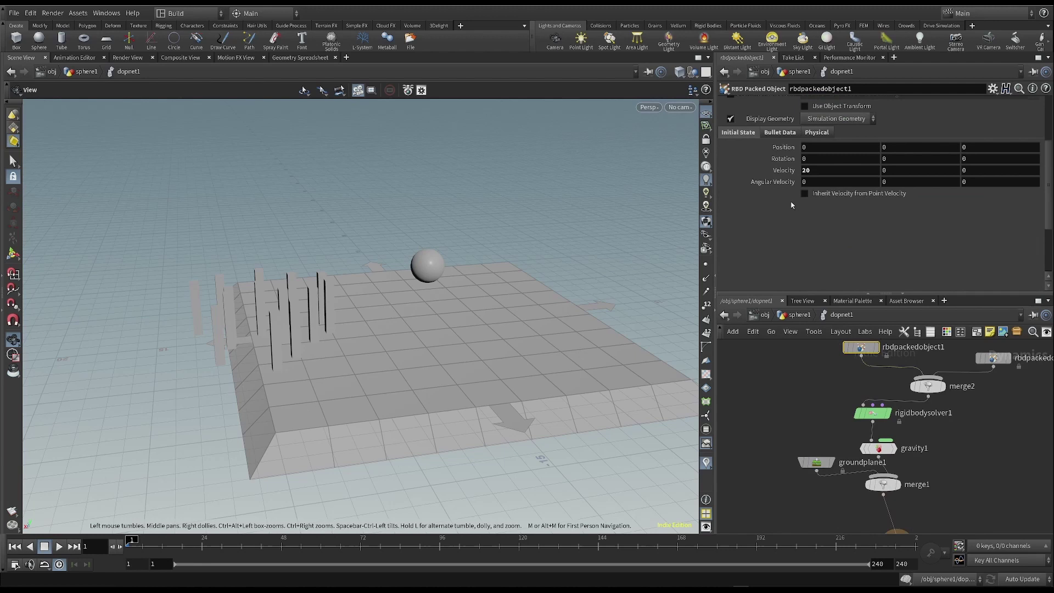
{"action": "left_click_drag", "start_coordinate": [828, 171], "coordinate": [701, 167]}
{"action": "type", "text": "0"}
{"action": "key", "text": "Return"}
{"action": "left_click", "coordinate": [58, 546]}
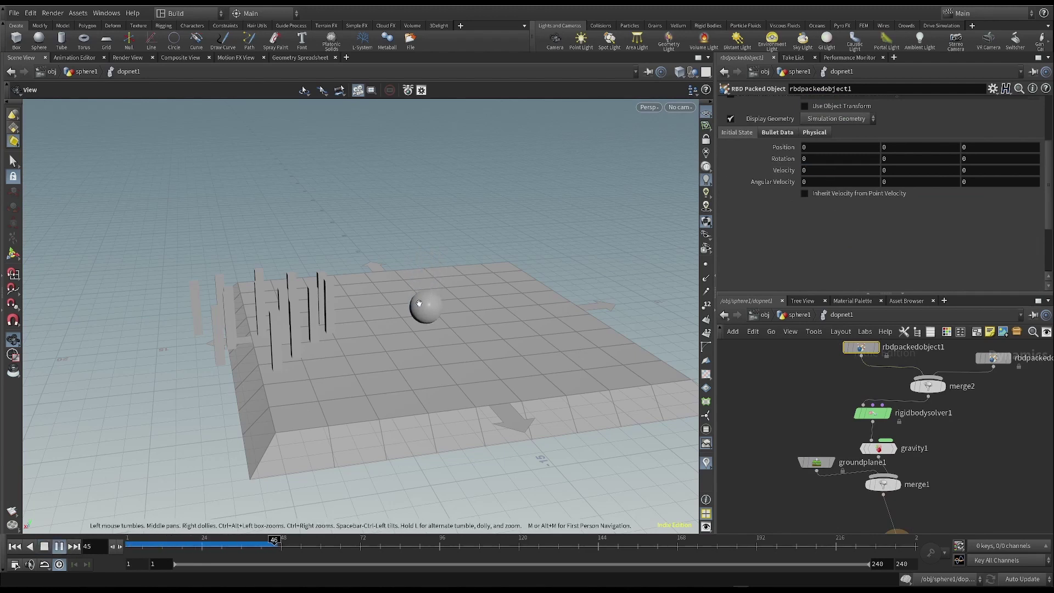
{"action": "left_click", "coordinate": [44, 546]}
{"action": "left_click", "coordinate": [15, 546]}
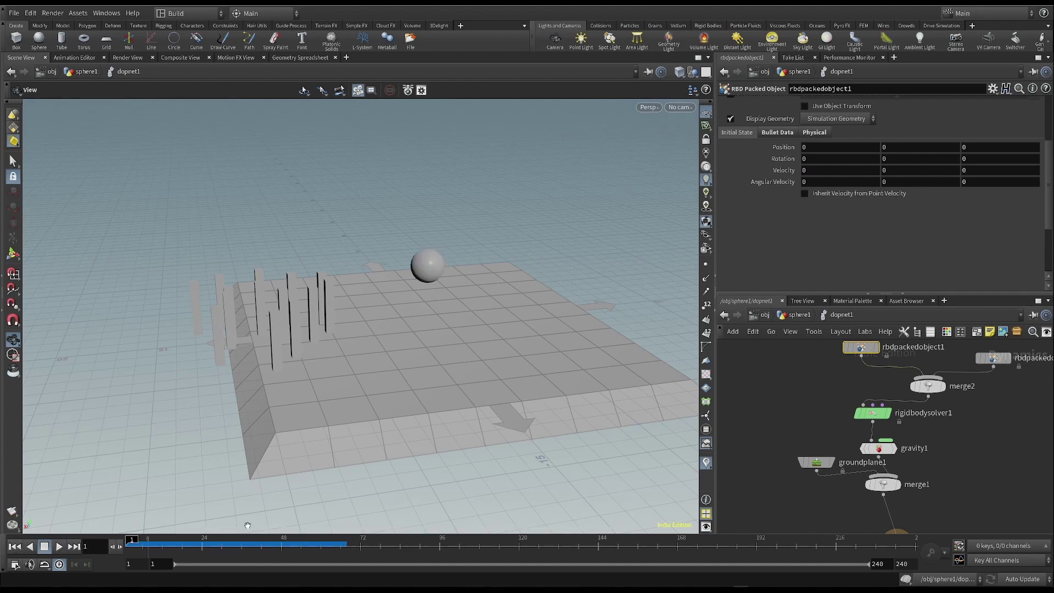
Go up to the sphere1 network and keyframe the Translate values of transform1 at frame 1
{"action": "left_click", "coordinate": [810, 314]}
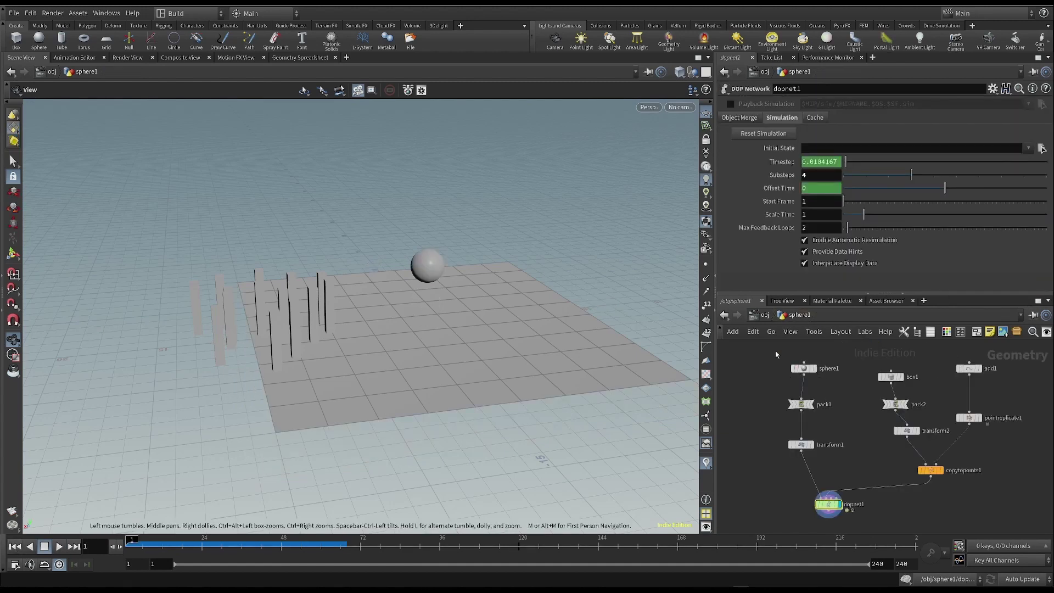
{"action": "left_click", "coordinate": [804, 368]}
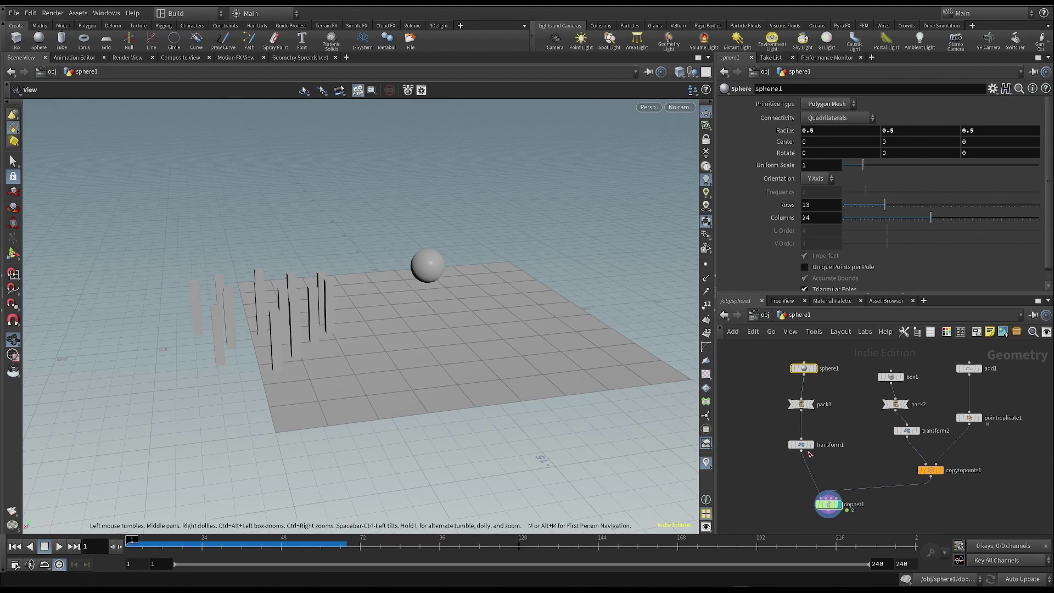
{"action": "left_click", "coordinate": [801, 444]}
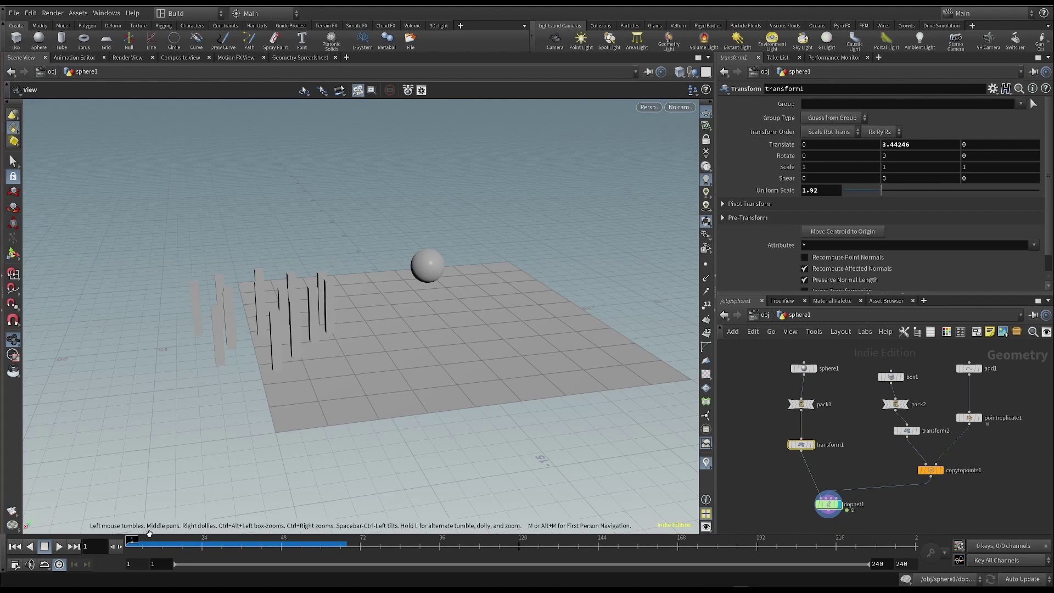
{"action": "left_click", "coordinate": [784, 145], "text": "alt"}
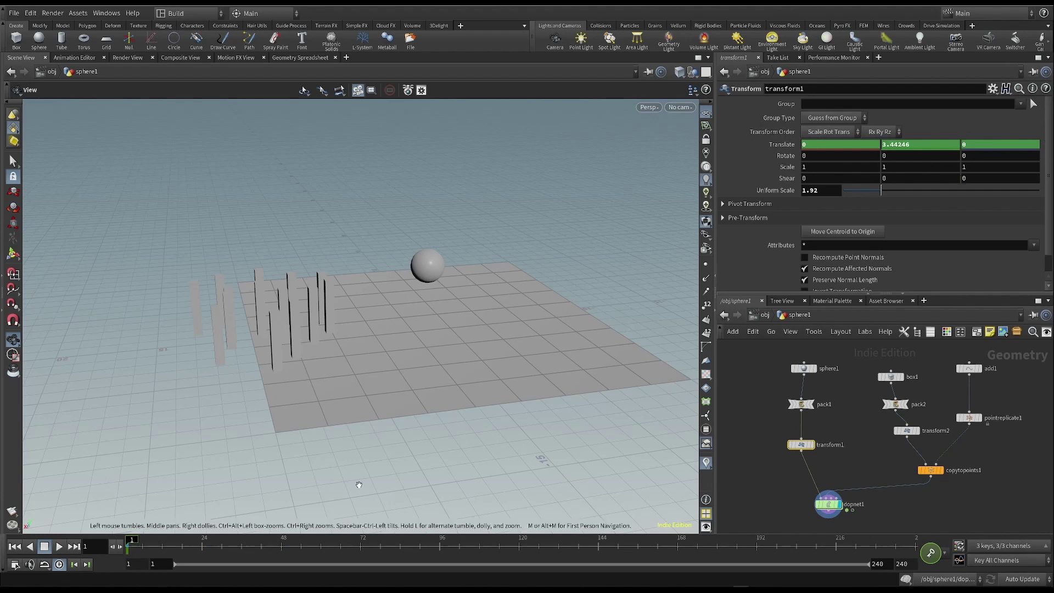
At frame 24, display transform1, move the sphere along X to about 4.09 and keyframe its Translate values
{"action": "left_click_drag", "start_coordinate": [131, 541], "coordinate": [203, 540]}
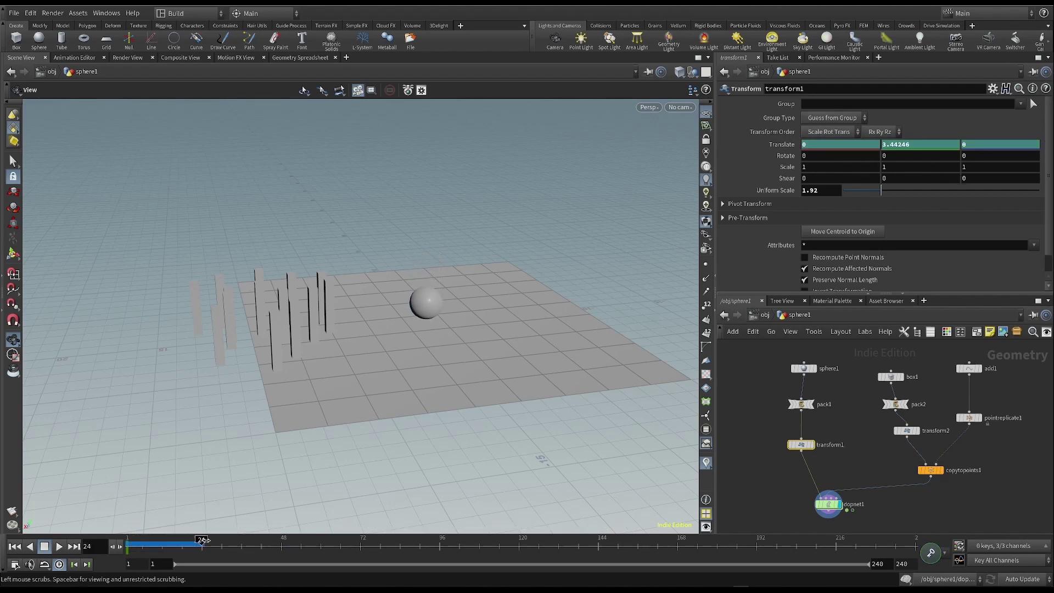
{"action": "left_click", "coordinate": [12, 254]}
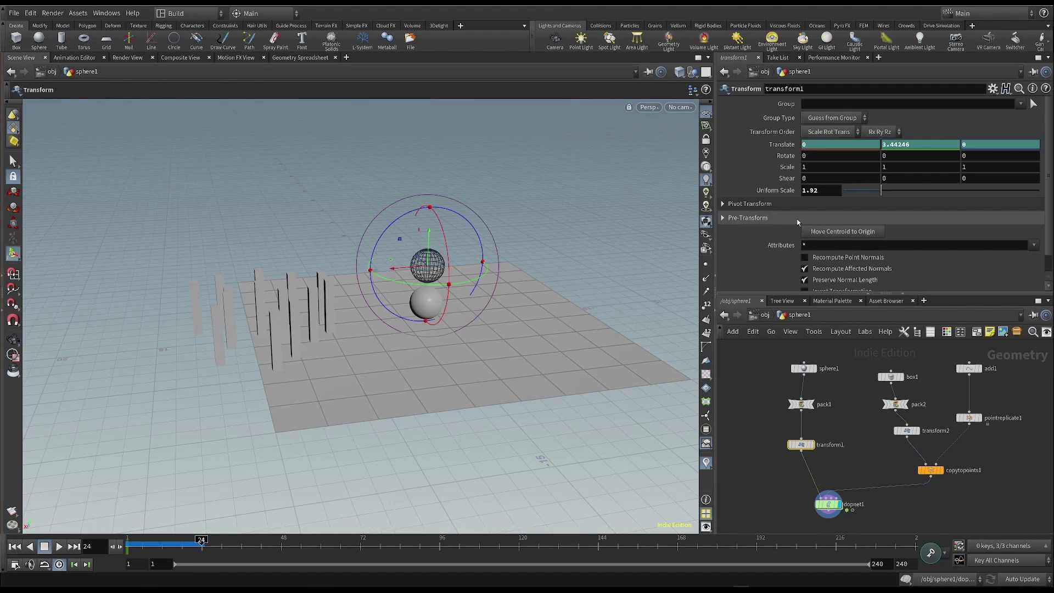
{"action": "left_click", "coordinate": [815, 446]}
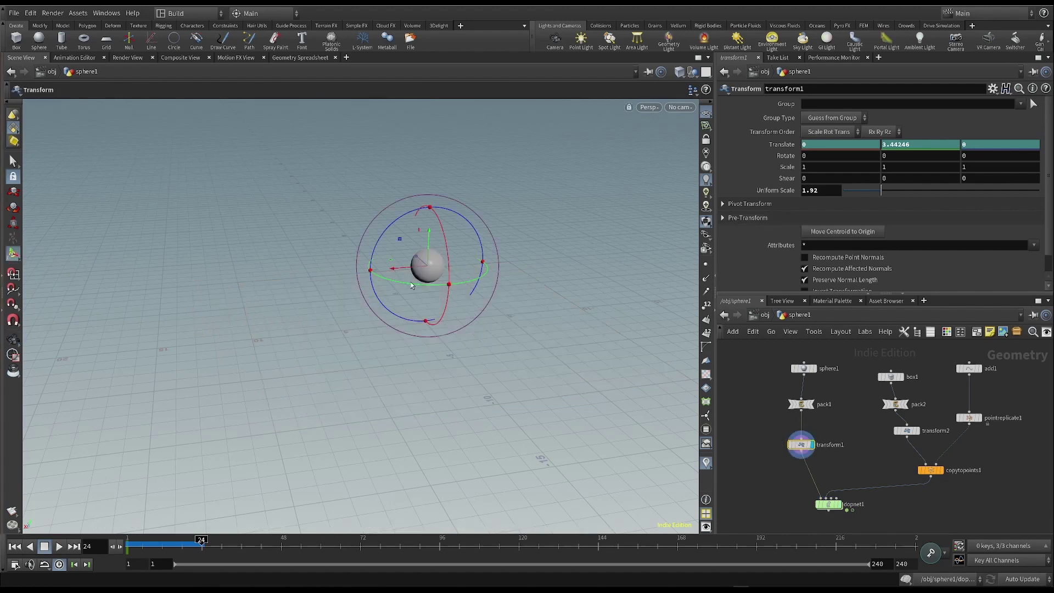
{"action": "left_click_drag", "start_coordinate": [397, 269], "coordinate": [320, 282]}
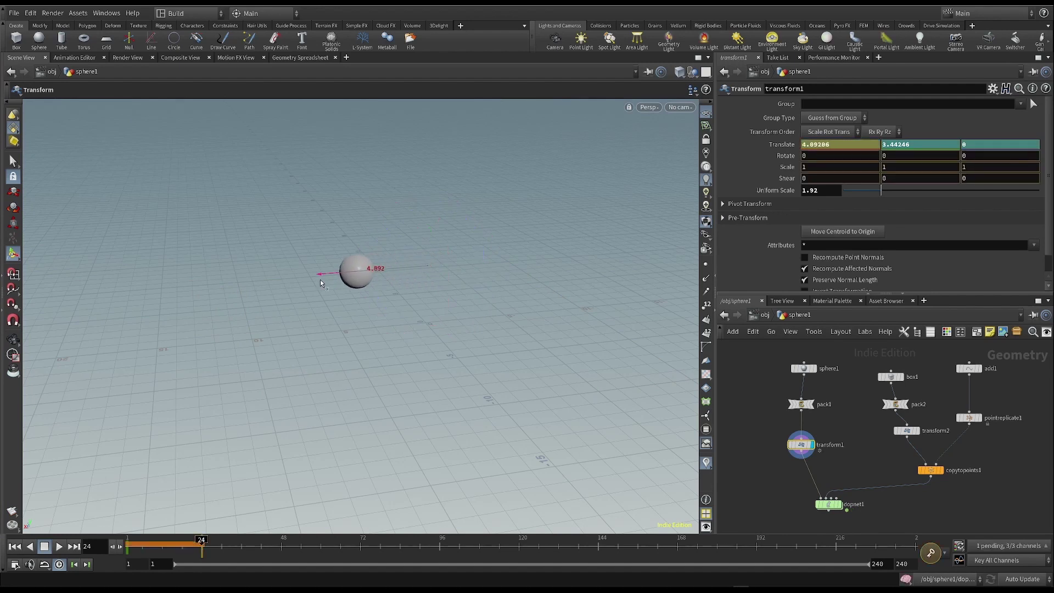
{"action": "key", "text": "r"}
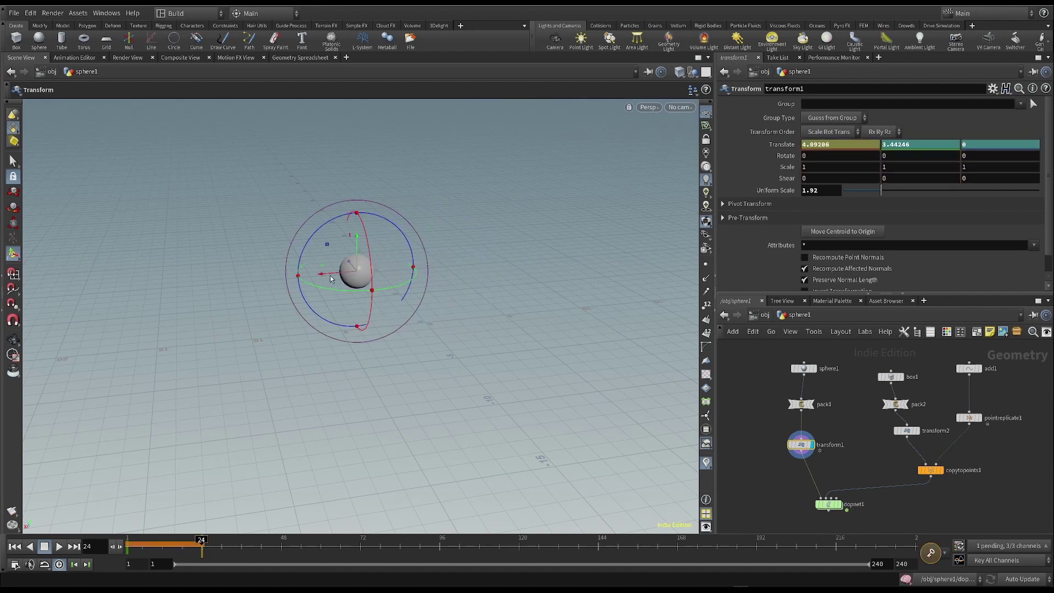
{"action": "left_click", "coordinate": [786, 146], "text": "alt"}
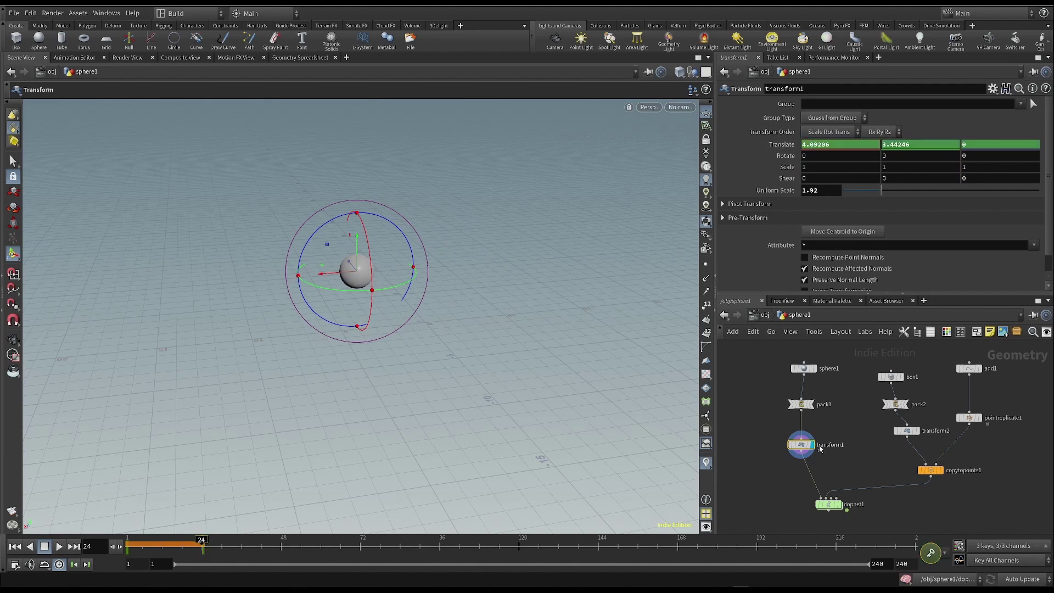
Play the sphere's keyframed motion from the start and return to the first frame
{"action": "left_click", "coordinate": [130, 542]}
{"action": "left_click", "coordinate": [60, 546]}
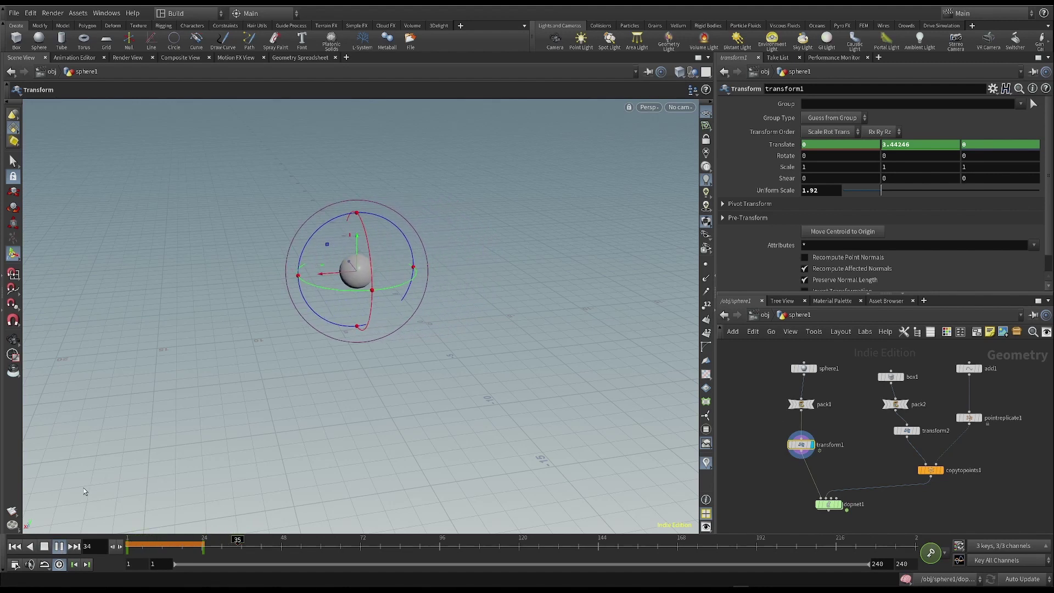
{"action": "left_click", "coordinate": [44, 546]}
{"action": "left_click", "coordinate": [15, 546]}
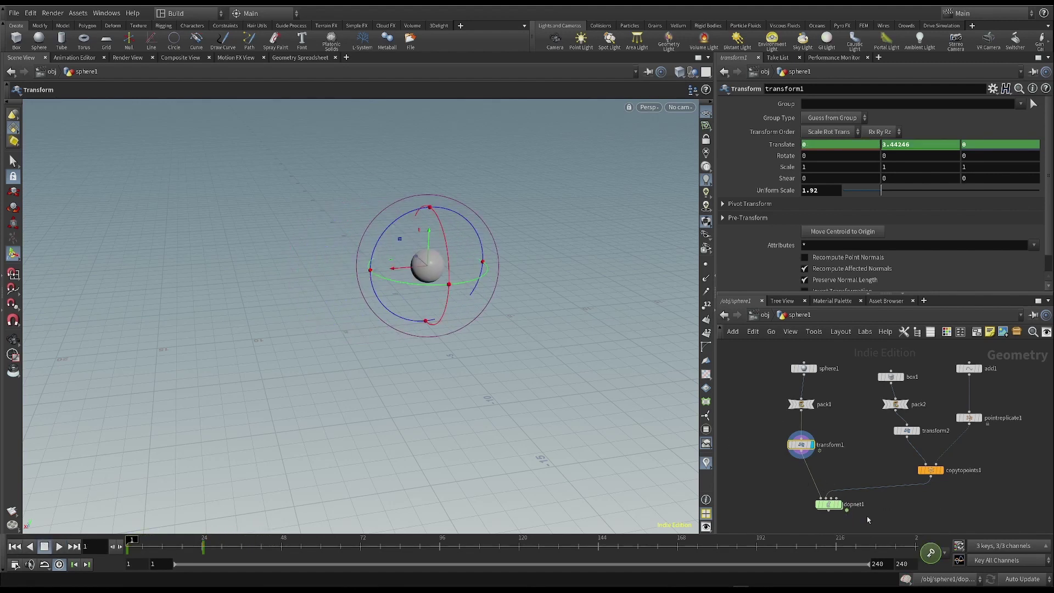
Display dopnet1 and play its simulation with the keyframed sphere
{"action": "left_click", "coordinate": [839, 504]}
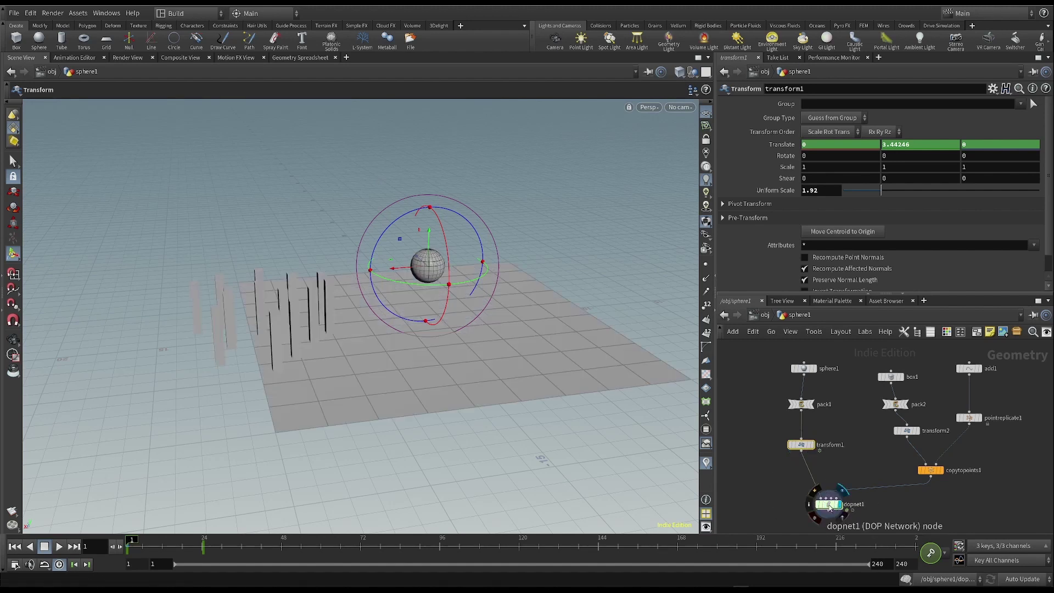
{"action": "left_click", "coordinate": [828, 503]}
{"action": "left_click", "coordinate": [61, 547]}
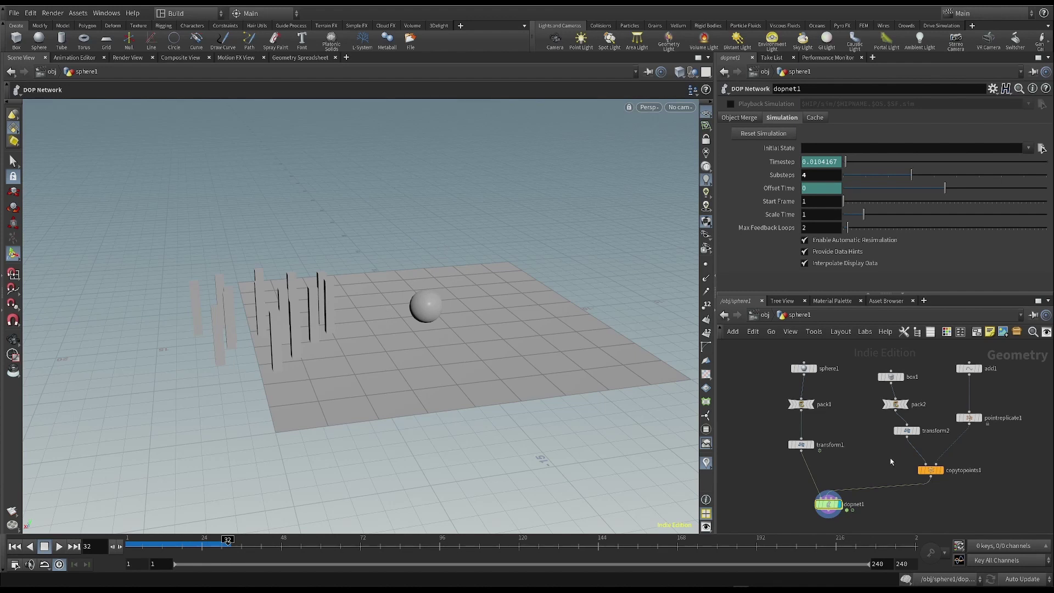
Inside dopnet1, rewind to the first frame and set the initial object type of rbdpackedobject1 to Create Deforming Active Objects
{"action": "middle_click_drag", "start_coordinate": [888, 489], "coordinate": [893, 459]}
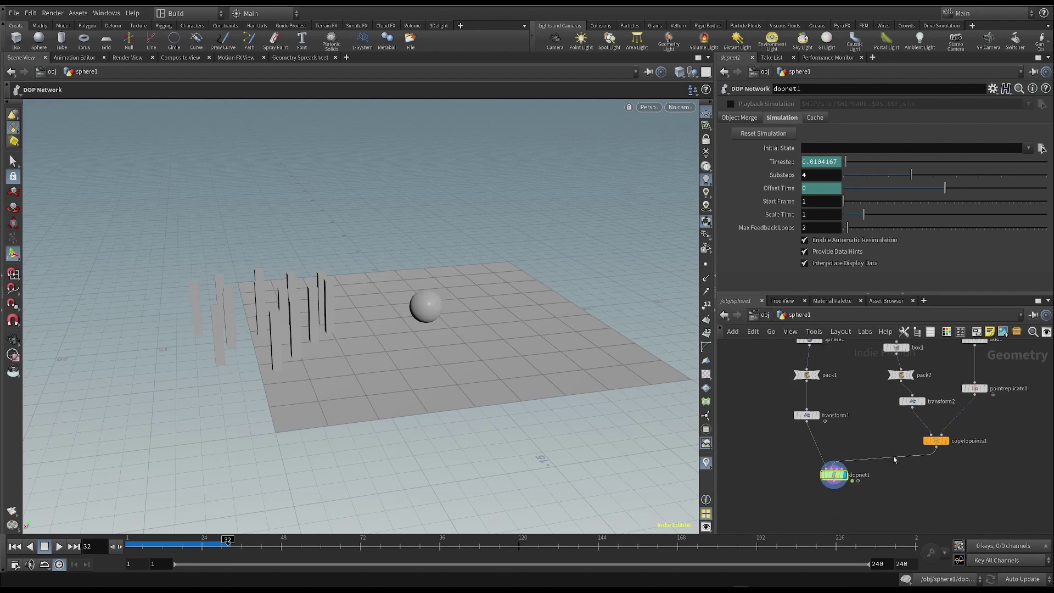
{"action": "double_click", "coordinate": [833, 474]}
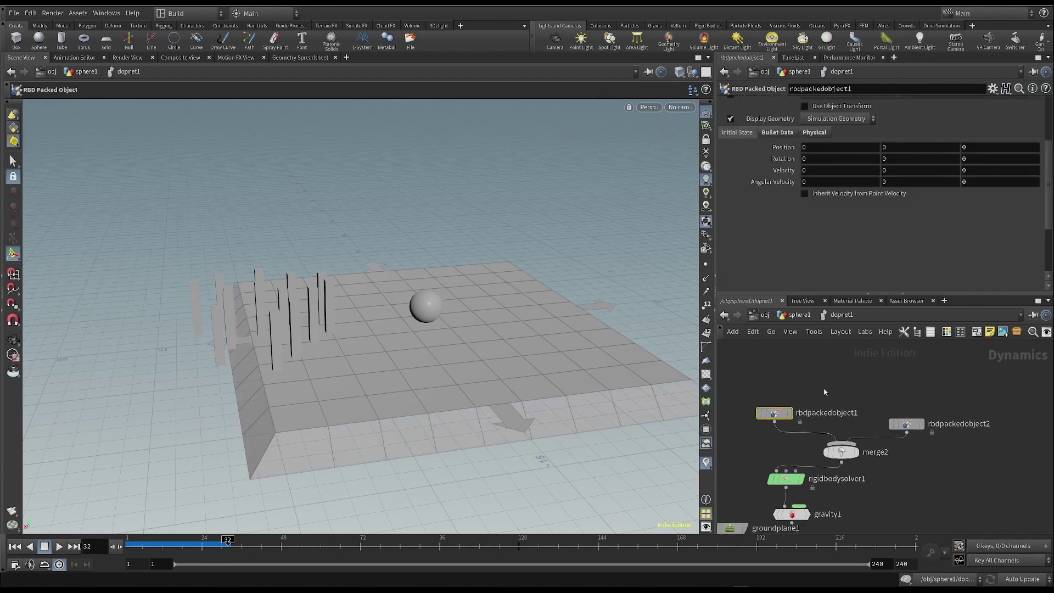
{"action": "scroll", "coordinate": [839, 216], "scroll_direction": "up", "scroll_amount": 4}
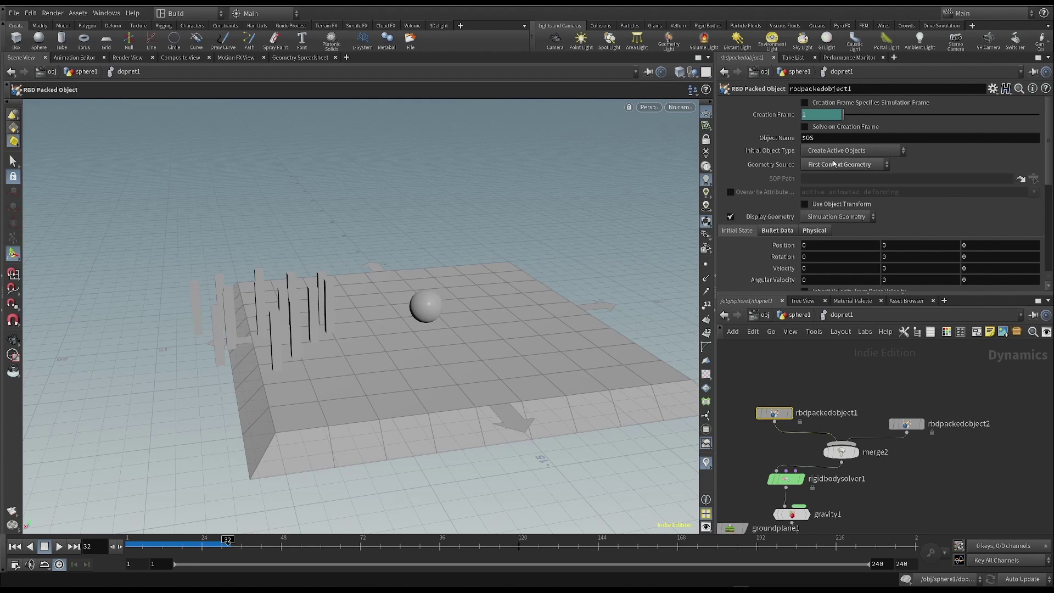
{"action": "left_click", "coordinate": [903, 150]}
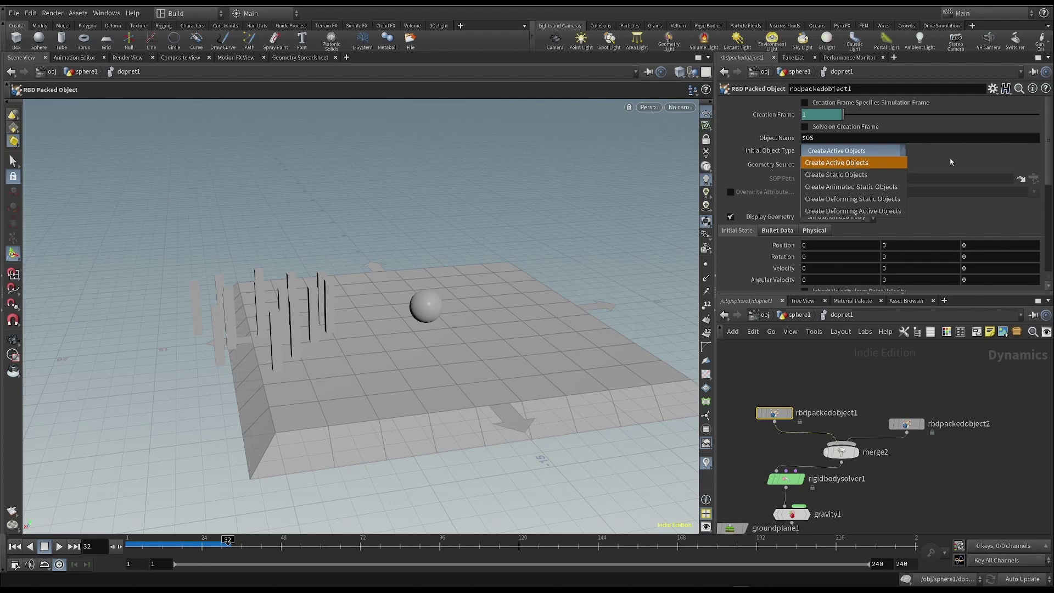
{"action": "left_click", "coordinate": [798, 501]}
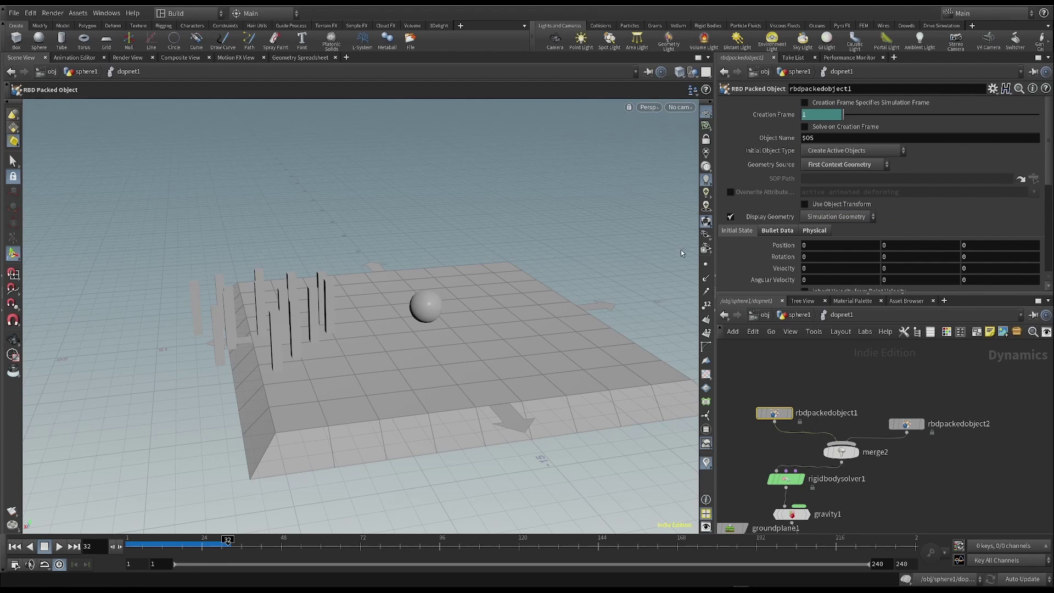
{"action": "key", "text": "ctrl+Up"}
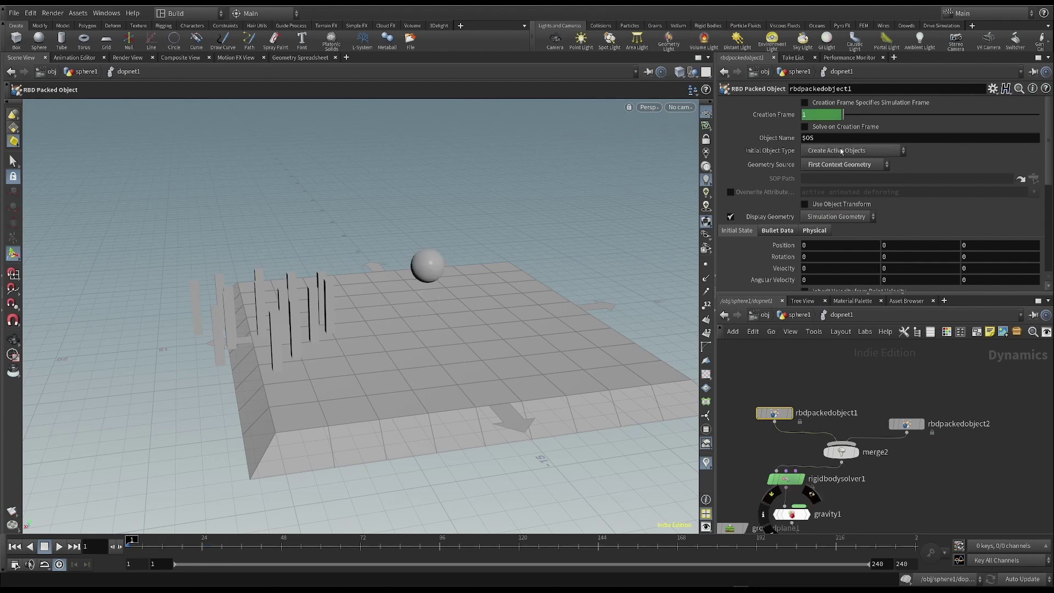
{"action": "left_click", "coordinate": [841, 152]}
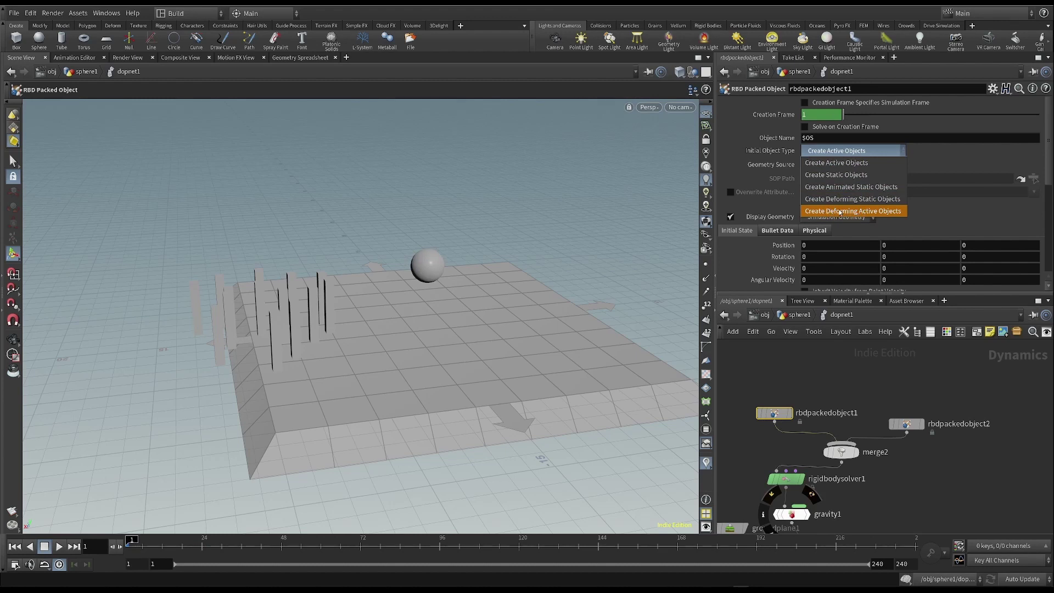
{"action": "left_click", "coordinate": [839, 211]}
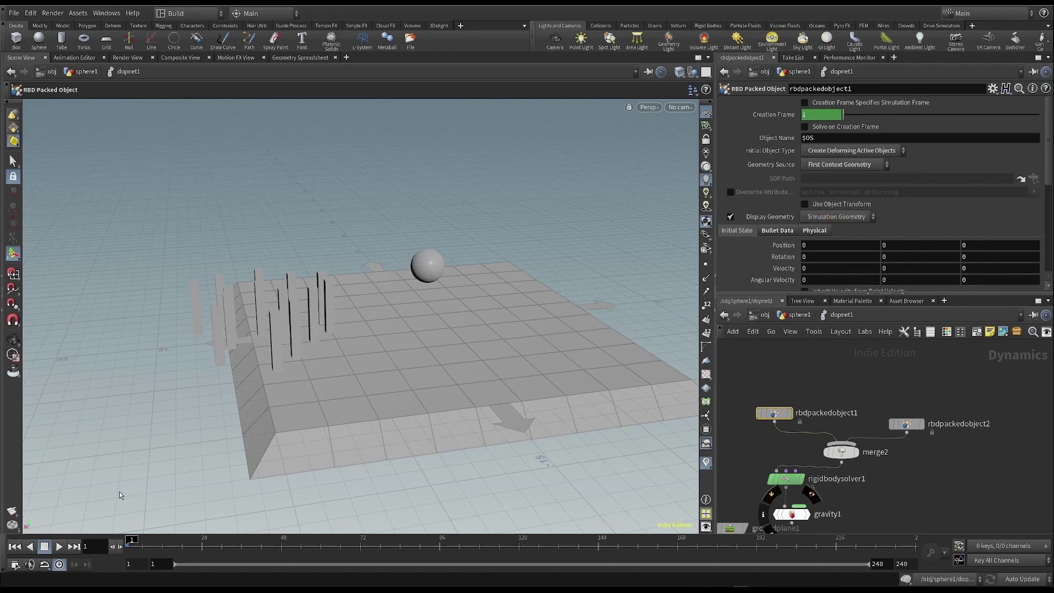
Play the simulation several times to check the keyframed sphere's motion inside dopnet1, and return to the first frame
{"action": "left_click", "coordinate": [59, 546]}
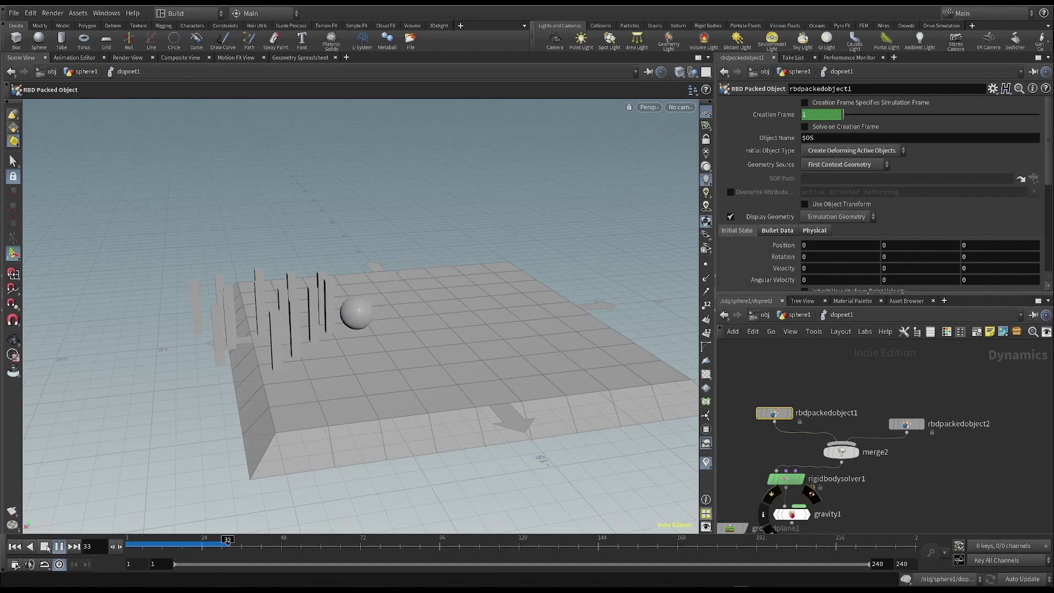
{"action": "left_click", "coordinate": [46, 545]}
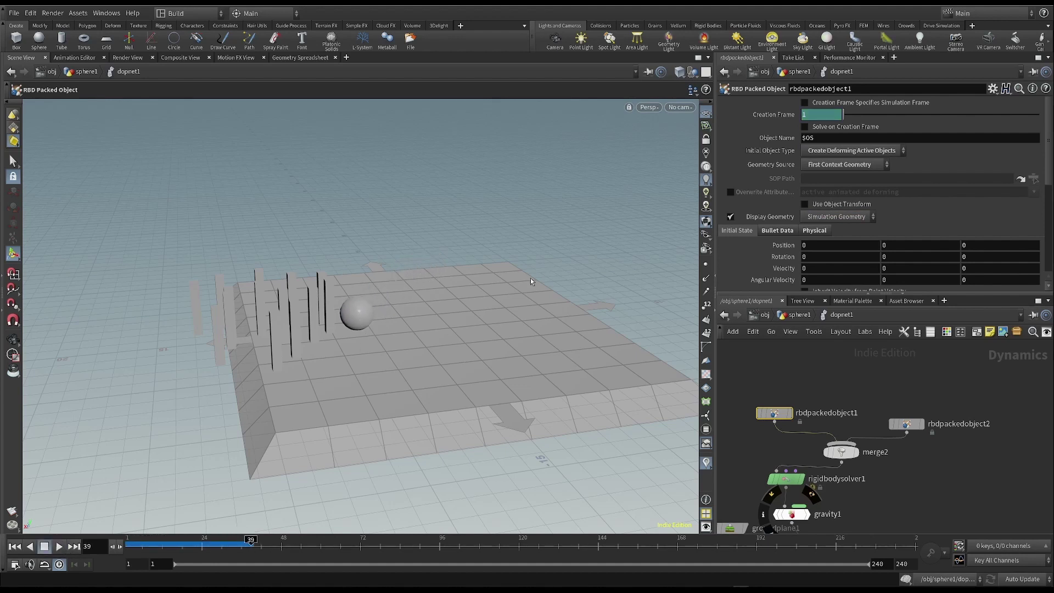
{"action": "key", "text": "ctrl+Up"}
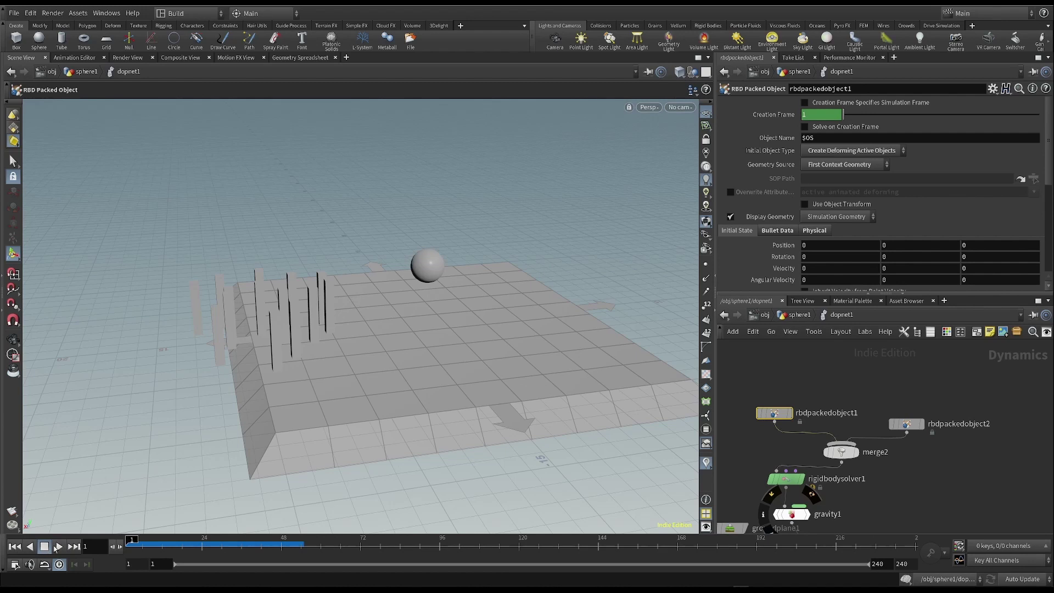
{"action": "left_click", "coordinate": [59, 546]}
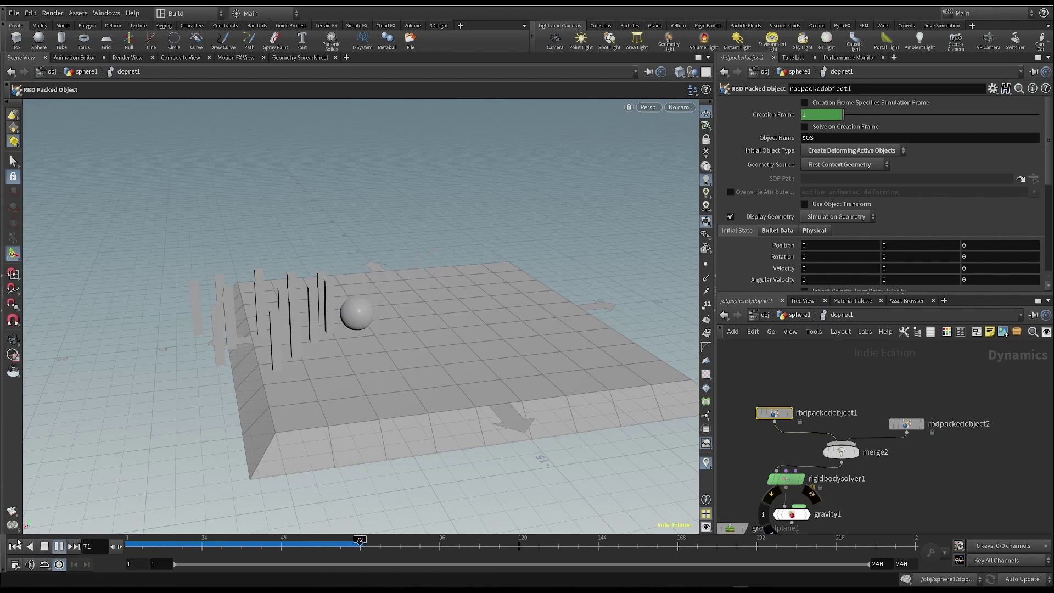
{"action": "key", "text": "ctrl+Up"}
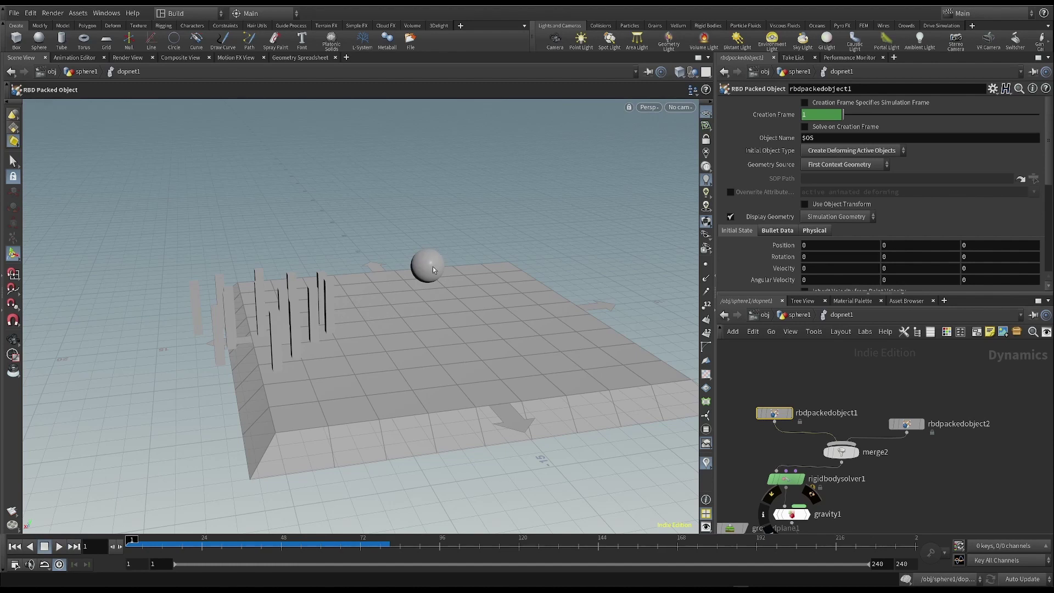
{"action": "left_click", "coordinate": [59, 545]}
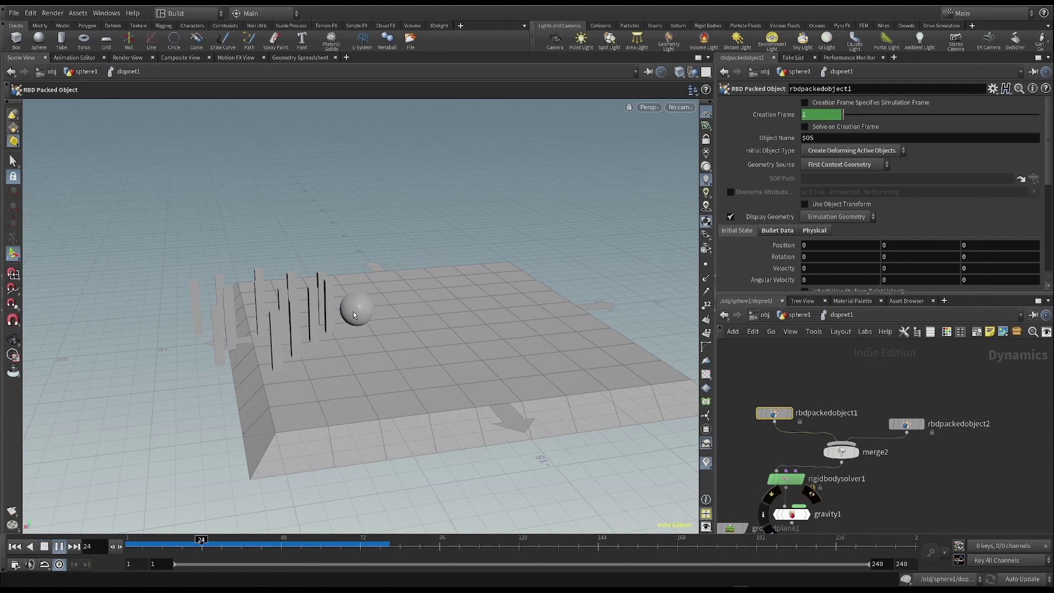
{"action": "left_click", "coordinate": [45, 546]}
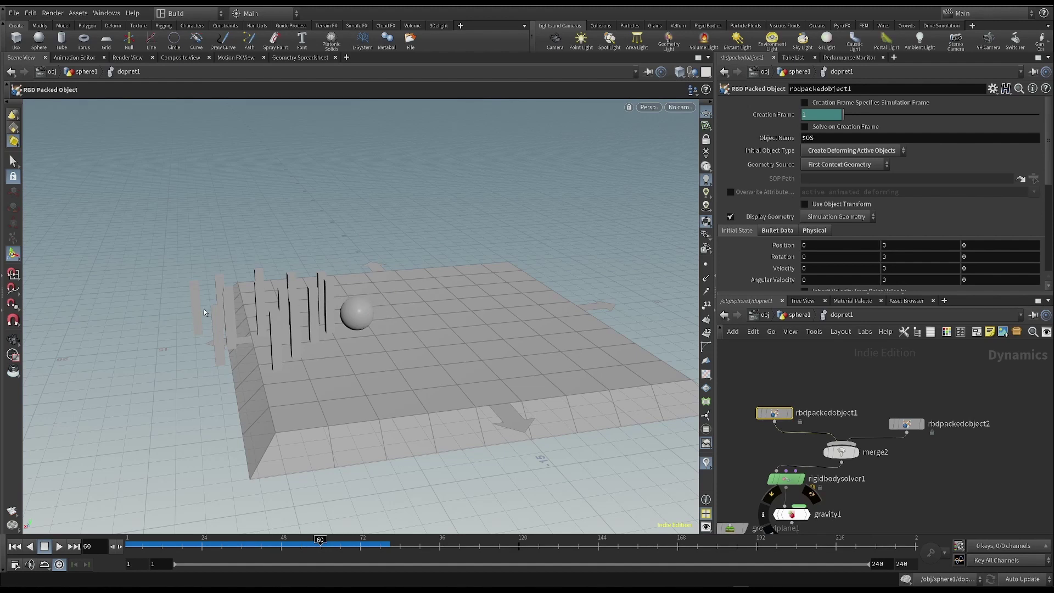
{"action": "left_click", "coordinate": [14, 546]}
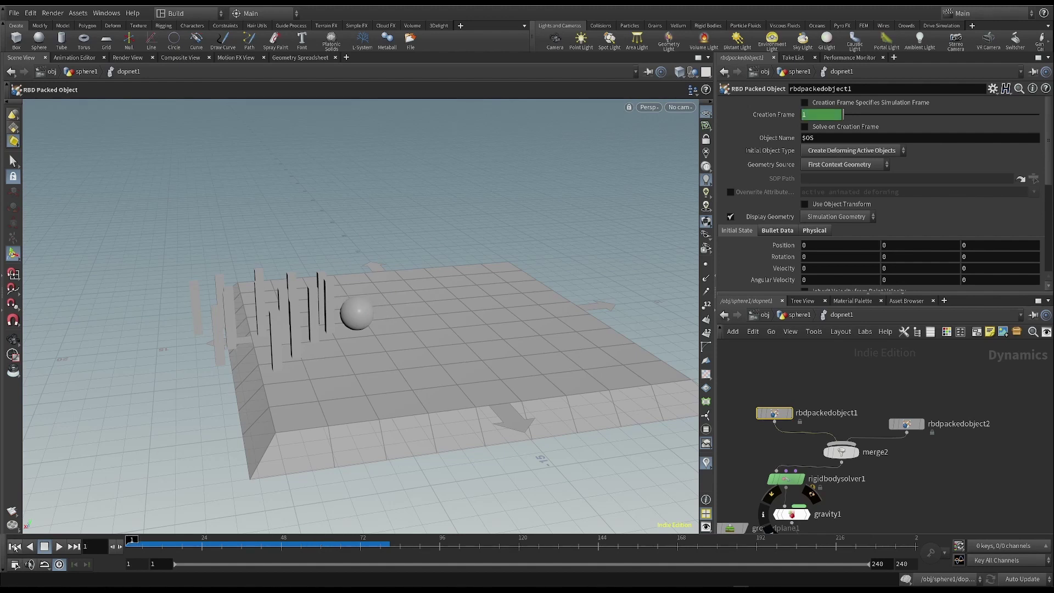
Back in the sphere network, display transform1 and, at frame 24, move the sphere to about 6.86 in X and keyframe its translation
{"action": "left_click", "coordinate": [792, 319]}
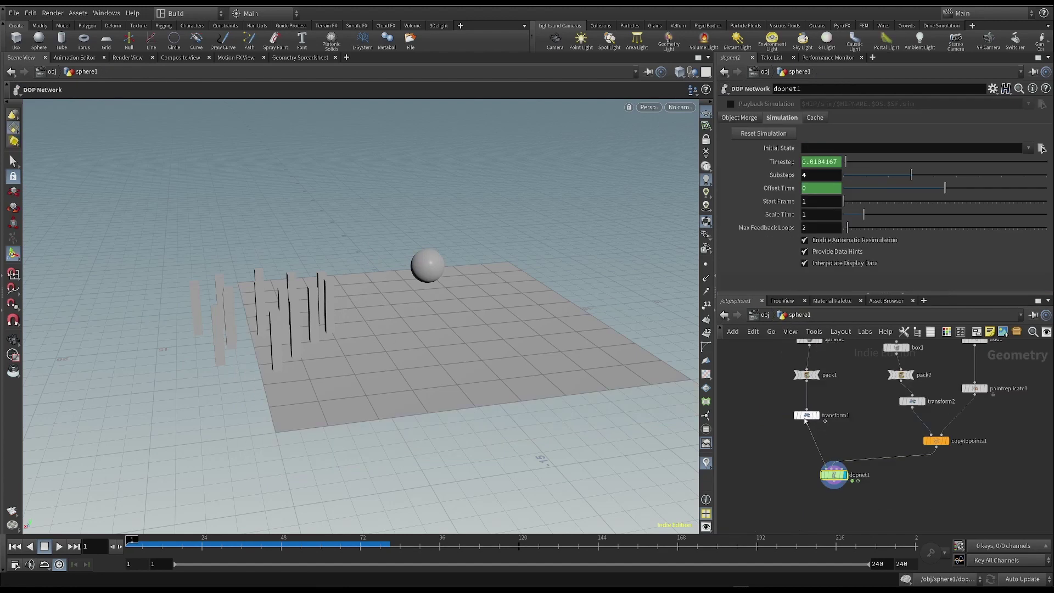
{"action": "left_click", "coordinate": [807, 417]}
{"action": "left_click", "coordinate": [203, 547]}
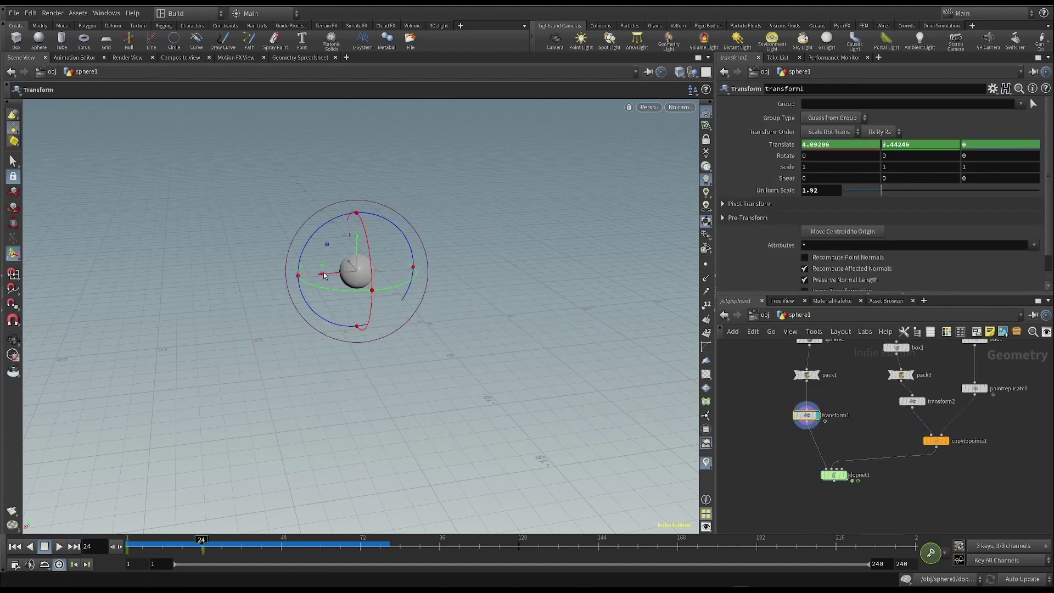
{"action": "left_click_drag", "start_coordinate": [322, 273], "coordinate": [270, 278]}
{"action": "key", "text": "r"}
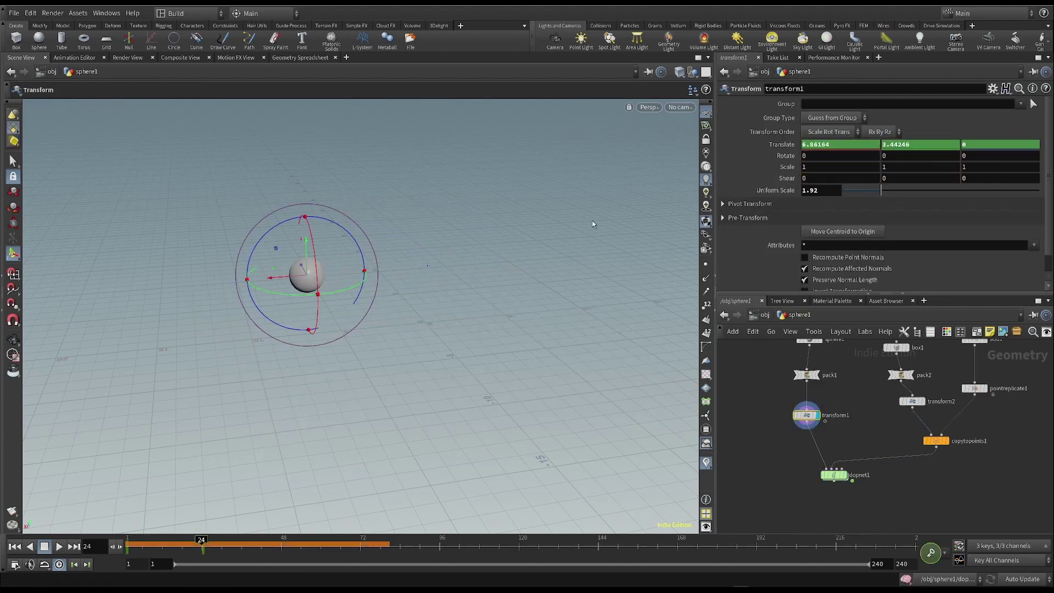
{"action": "left_click", "coordinate": [789, 146], "text": "ctrl"}
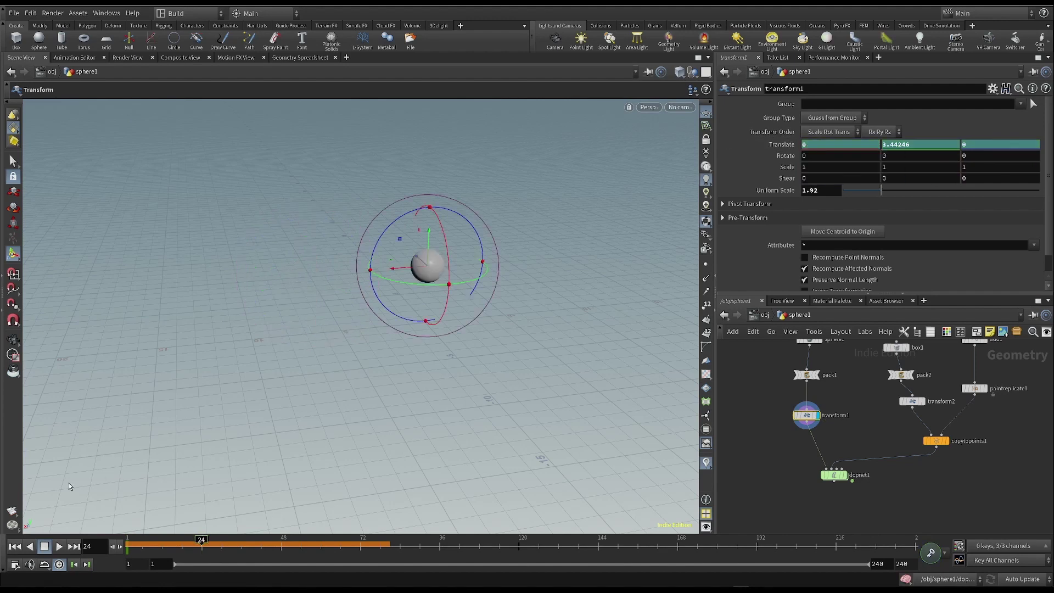
Display dopnet1, play its simulation from the first frame with the farther-travelling sphere, and rewind to the start
{"action": "left_click", "coordinate": [15, 546]}
{"action": "left_click", "coordinate": [843, 474]}
{"action": "left_click", "coordinate": [58, 546]}
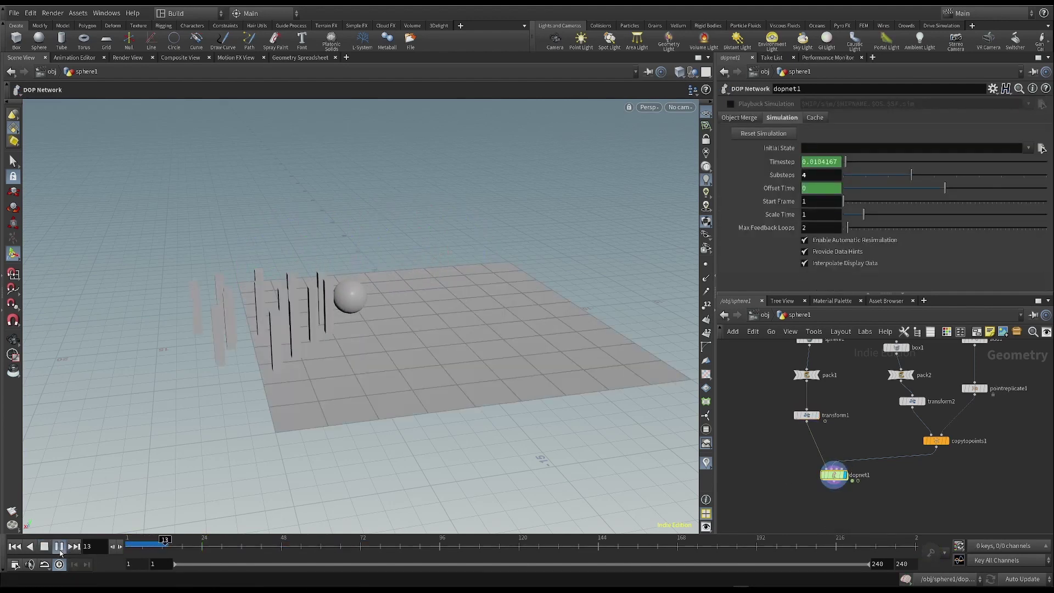
{"action": "left_click", "coordinate": [60, 546]}
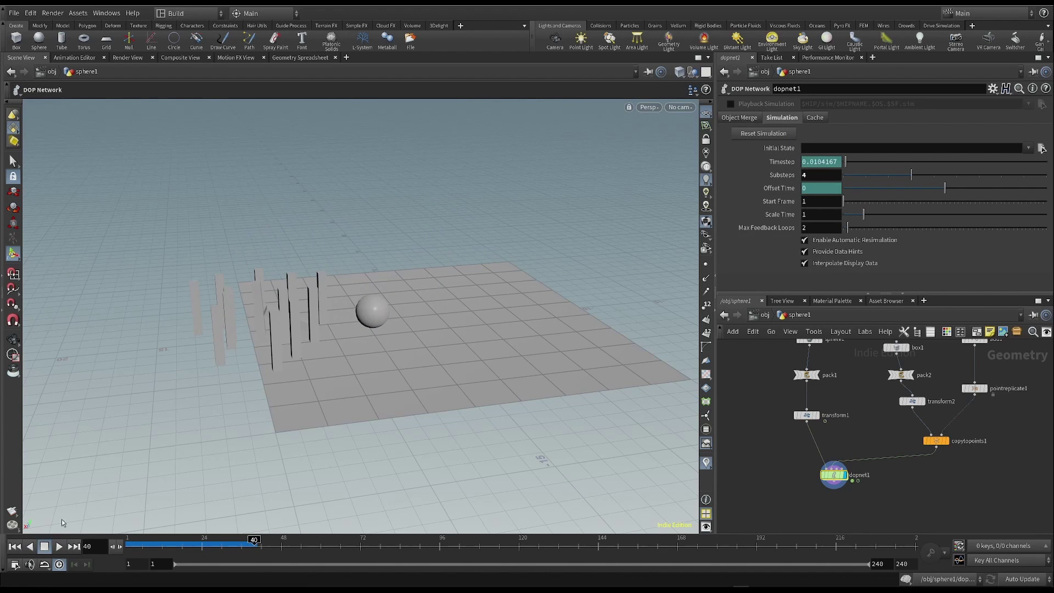
{"action": "left_click", "coordinate": [15, 546]}
Shift transform1's frame 24 keyframe to about frame 17, play the sphere's motion, and return to the first frame
{"action": "left_click", "coordinate": [805, 416]}
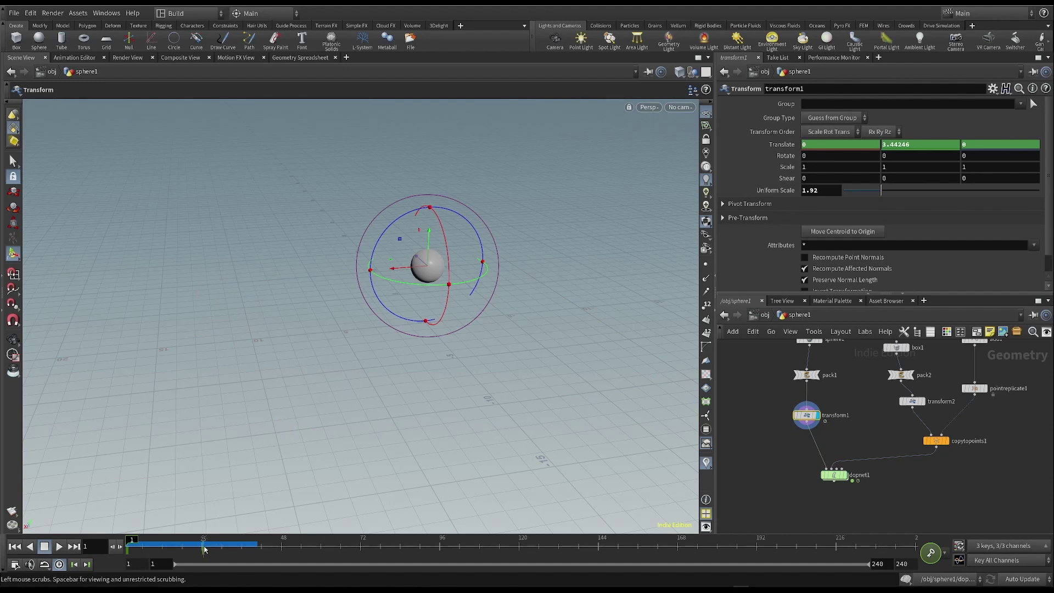
{"action": "middle_click_drag", "start_coordinate": [203, 548], "coordinate": [228, 547]}
{"action": "left_click_drag", "start_coordinate": [229, 546], "coordinate": [182, 546], "text": "shift"}
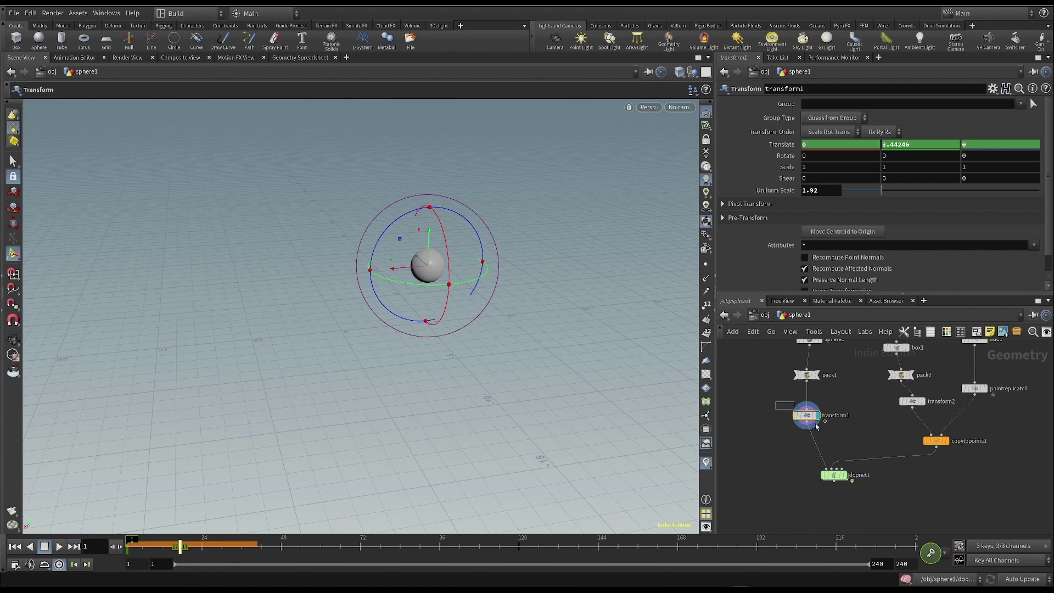
{"action": "left_click", "coordinate": [60, 547]}
{"action": "left_click", "coordinate": [45, 547]}
{"action": "left_click", "coordinate": [14, 546]}
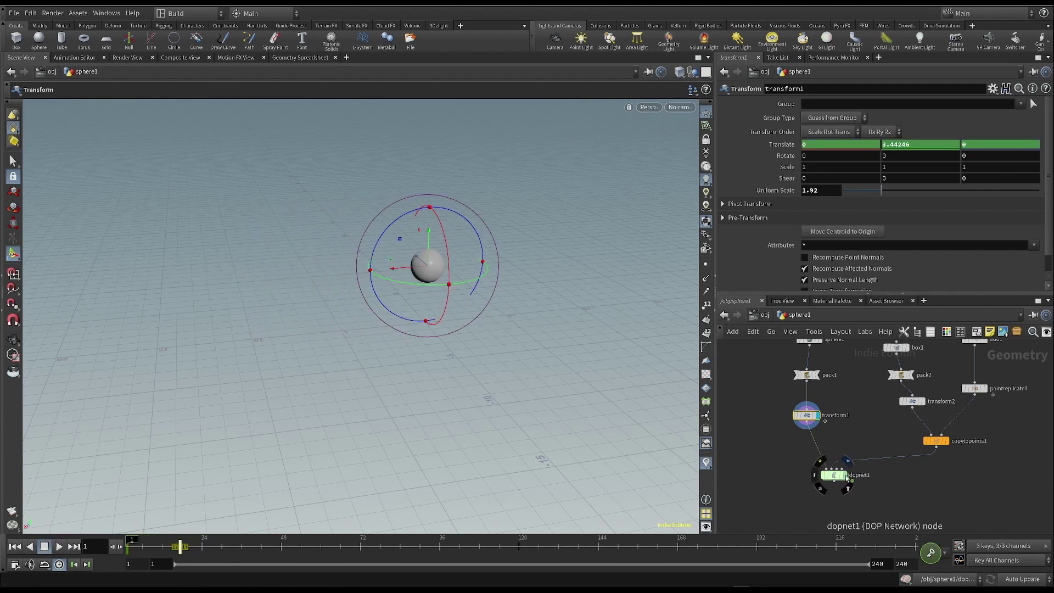
Play dopnet1's simulation with the retimed sphere motion and return to the first frame
{"action": "left_click", "coordinate": [833, 475]}
{"action": "left_click", "coordinate": [59, 546]}
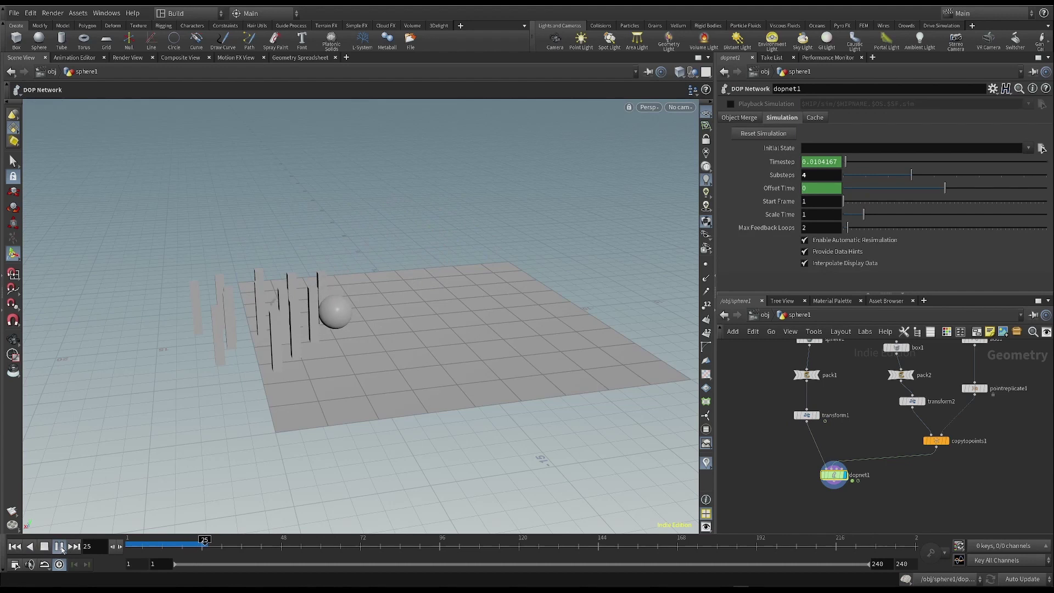
{"action": "left_click", "coordinate": [59, 546]}
{"action": "left_click", "coordinate": [15, 546]}
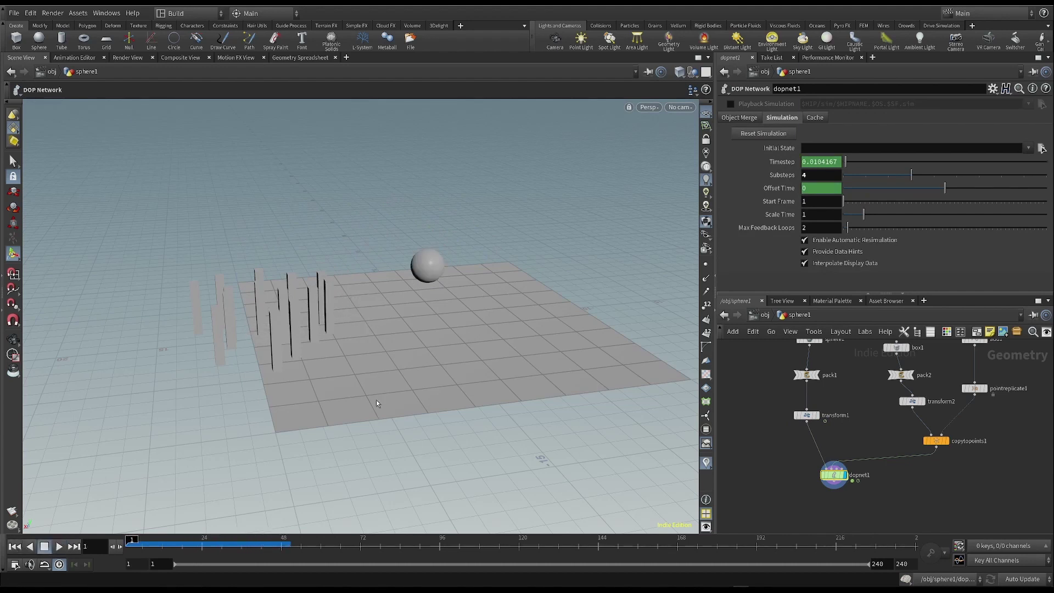
Inside dopnet1, set rbdpackedobject1's initial object type to Create Static Objects, play the simulation, and rewind
{"action": "double_click", "coordinate": [834, 474]}
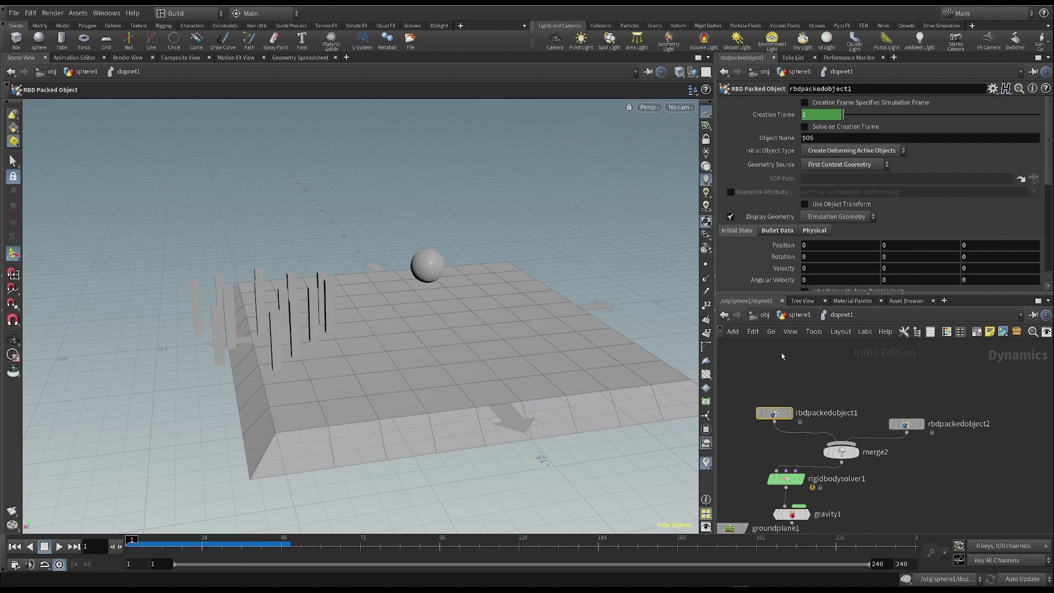
{"action": "left_click", "coordinate": [842, 153]}
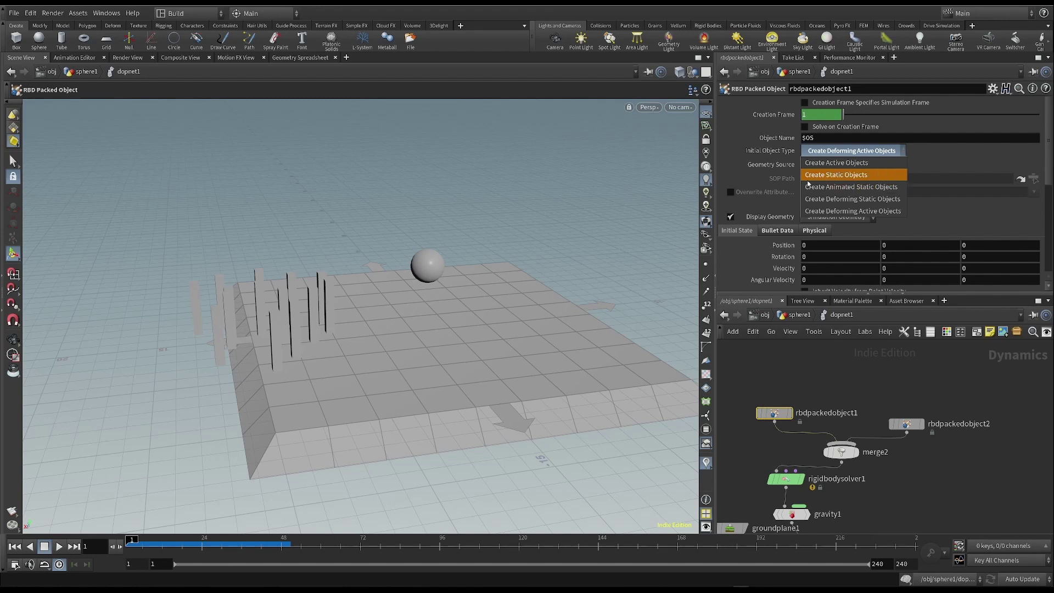
{"action": "left_click", "coordinate": [857, 179]}
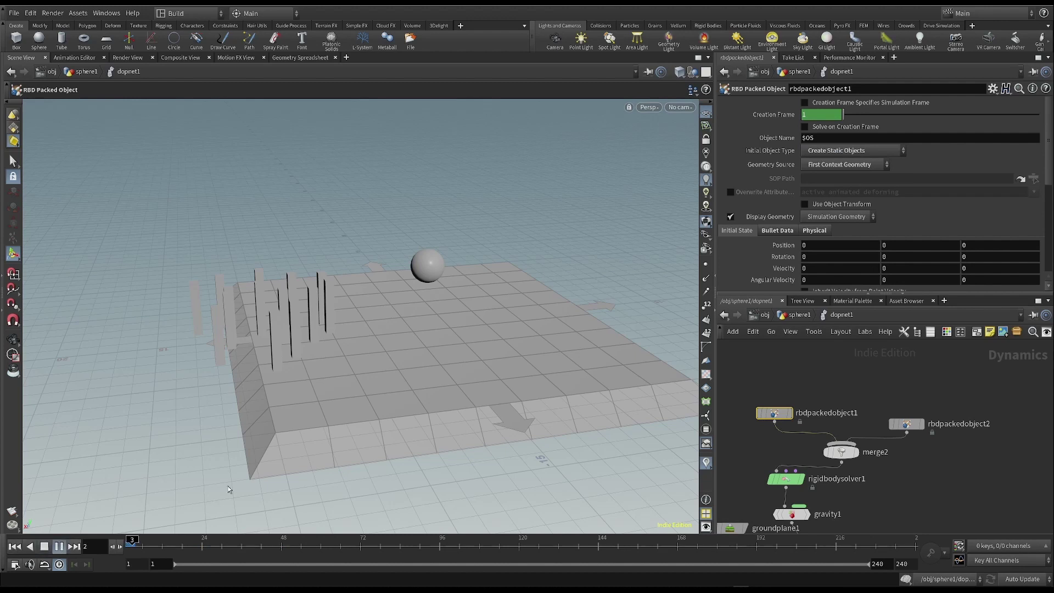
{"action": "left_click", "coordinate": [59, 546]}
{"action": "left_click", "coordinate": [59, 546]}
{"action": "left_click", "coordinate": [15, 546]}
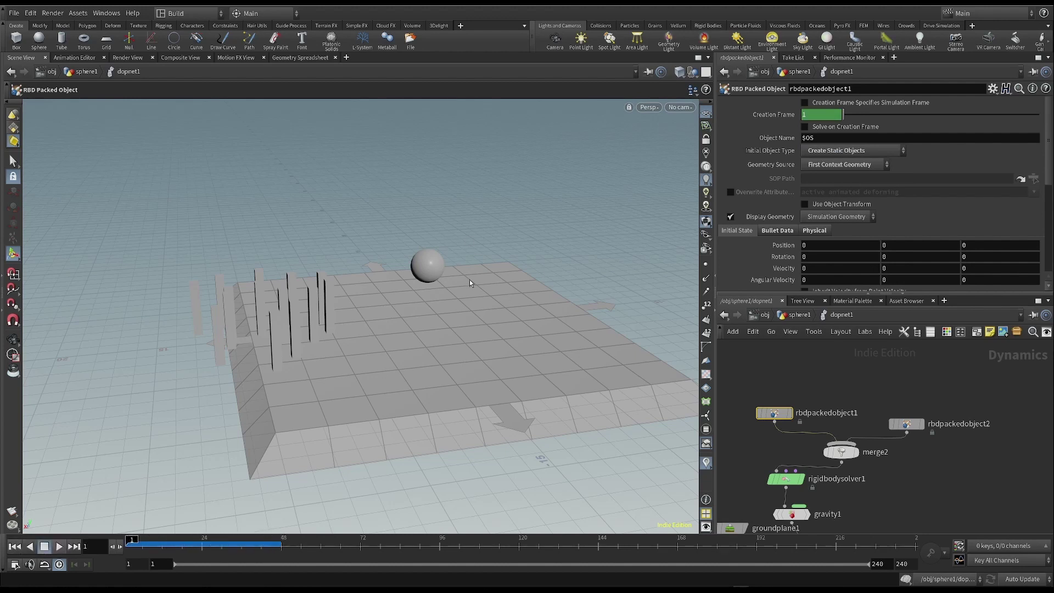
Switch rbdpackedobject1's initial object type to Create Animated Static Objects, play the simulation, and stop it
{"action": "left_click", "coordinate": [859, 151]}
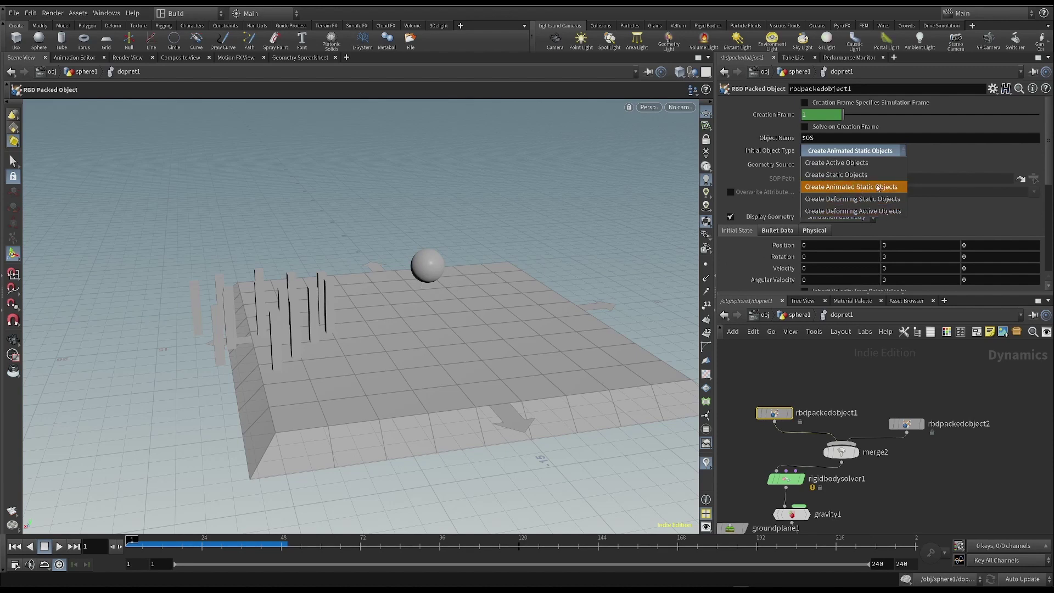
{"action": "left_click", "coordinate": [877, 188]}
{"action": "left_click", "coordinate": [59, 546]}
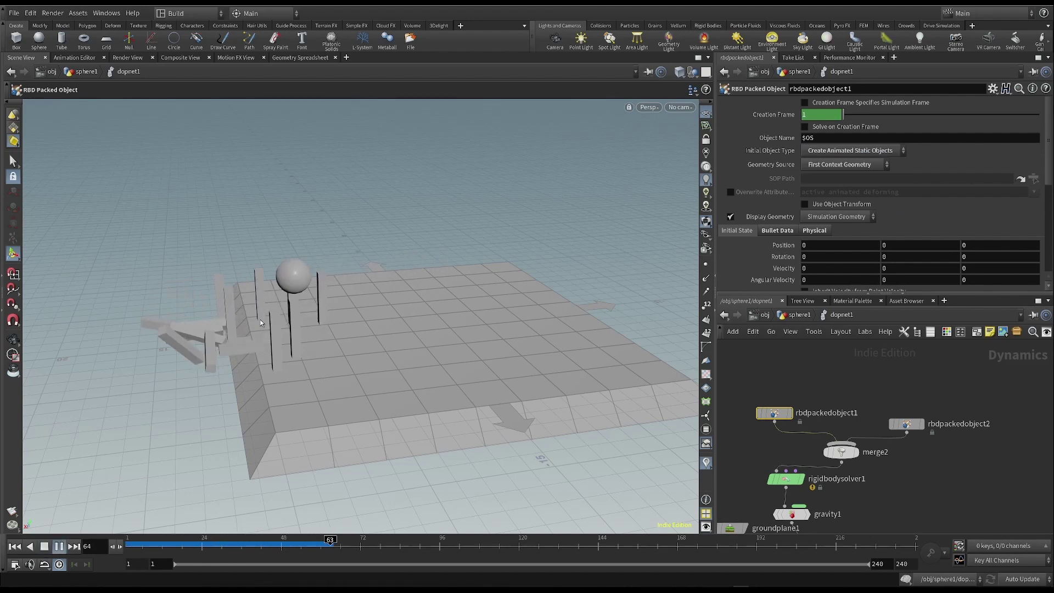
{"action": "left_click", "coordinate": [45, 546]}
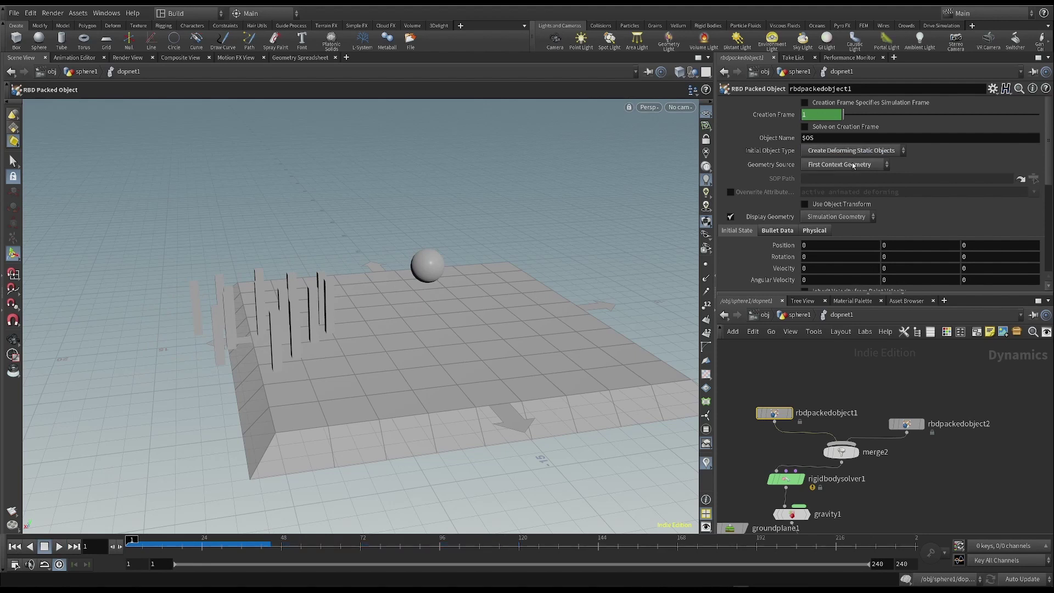
Try Create Deforming Static Objects and Create Deforming Active Objects as rbdpackedobject1's initial object type, playing the simulation and rewinding
{"action": "left_click", "coordinate": [851, 150]}
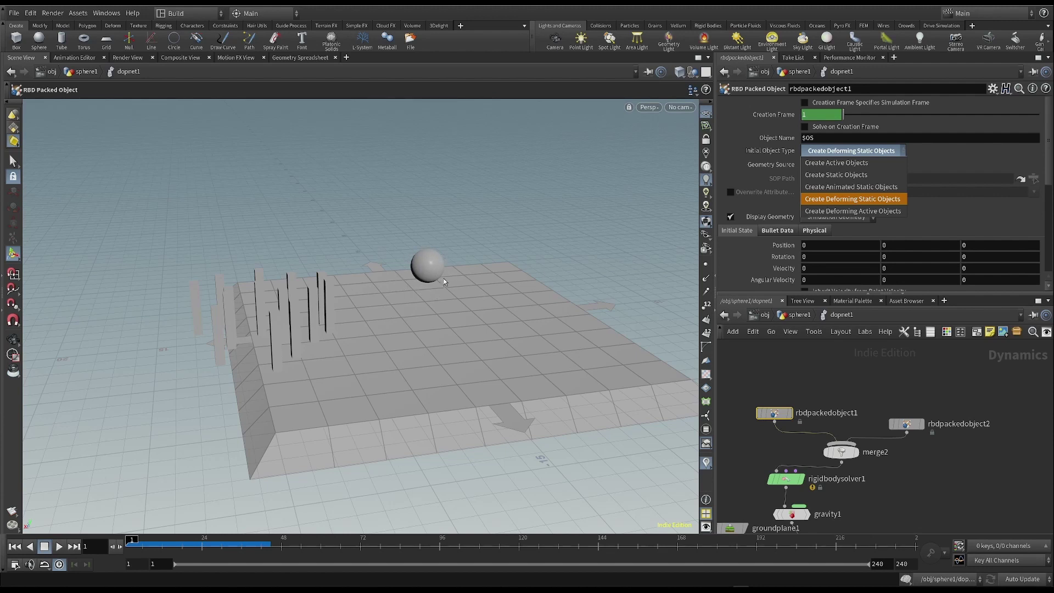
{"action": "key", "text": "Up"}
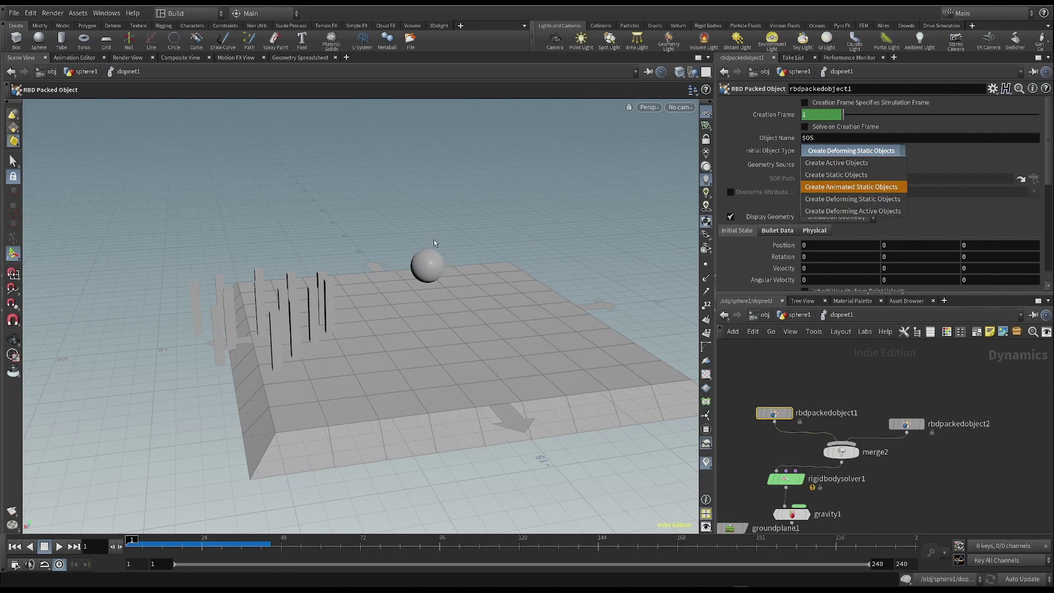
{"action": "left_click", "coordinate": [878, 214]}
{"action": "left_click", "coordinate": [59, 547]}
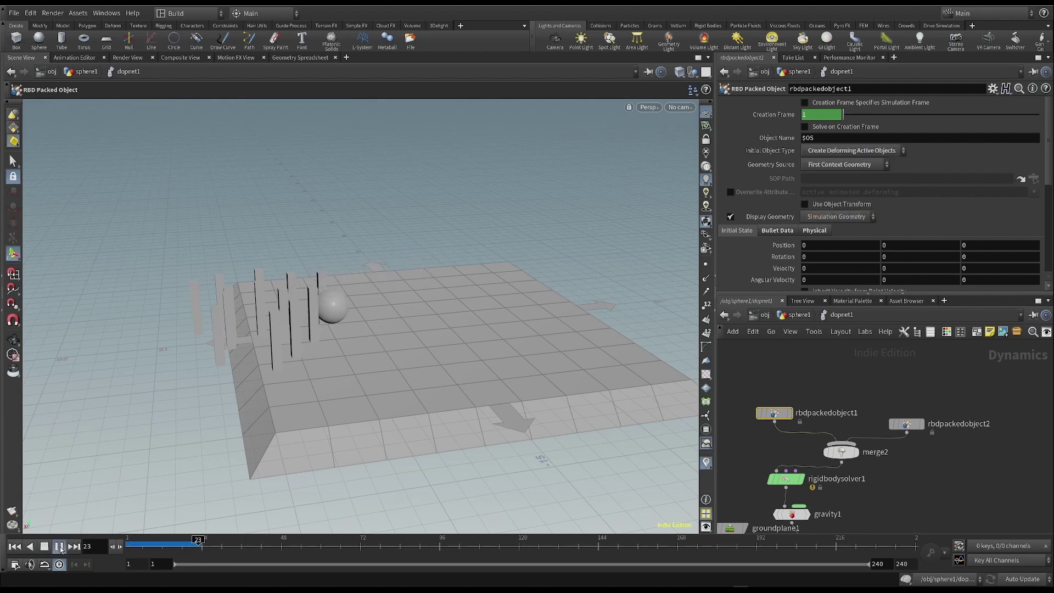
{"action": "left_click", "coordinate": [59, 547]}
{"action": "left_click", "coordinate": [14, 546]}
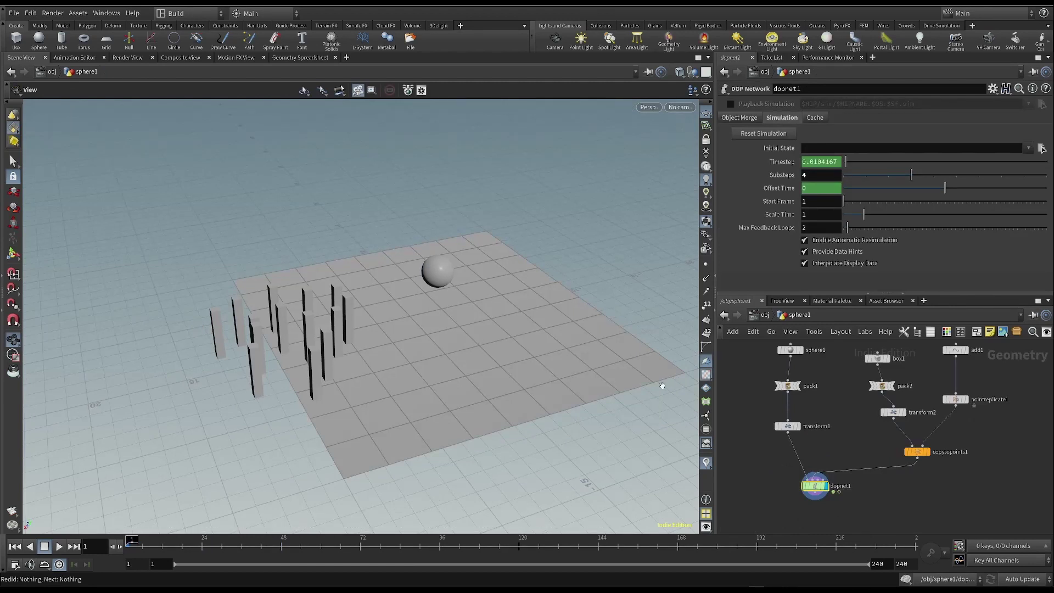
Examine rbdpackedobject1's initial state and object type settings inside dopnet1, and return to the sphere network
{"action": "double_click", "coordinate": [817, 488]}
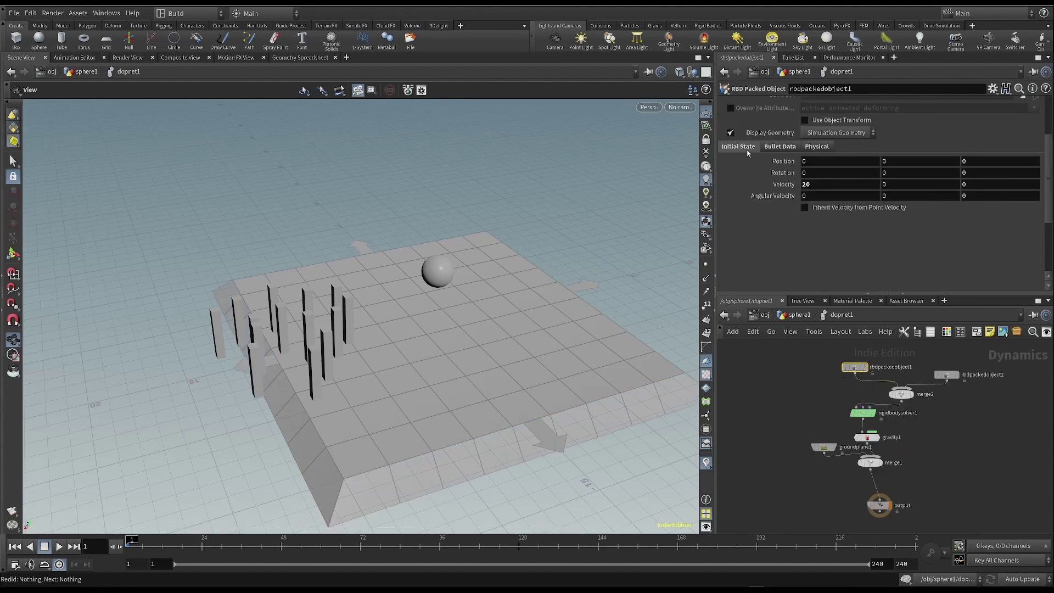
{"action": "scroll", "coordinate": [824, 166], "scroll_direction": "up", "scroll_amount": 3}
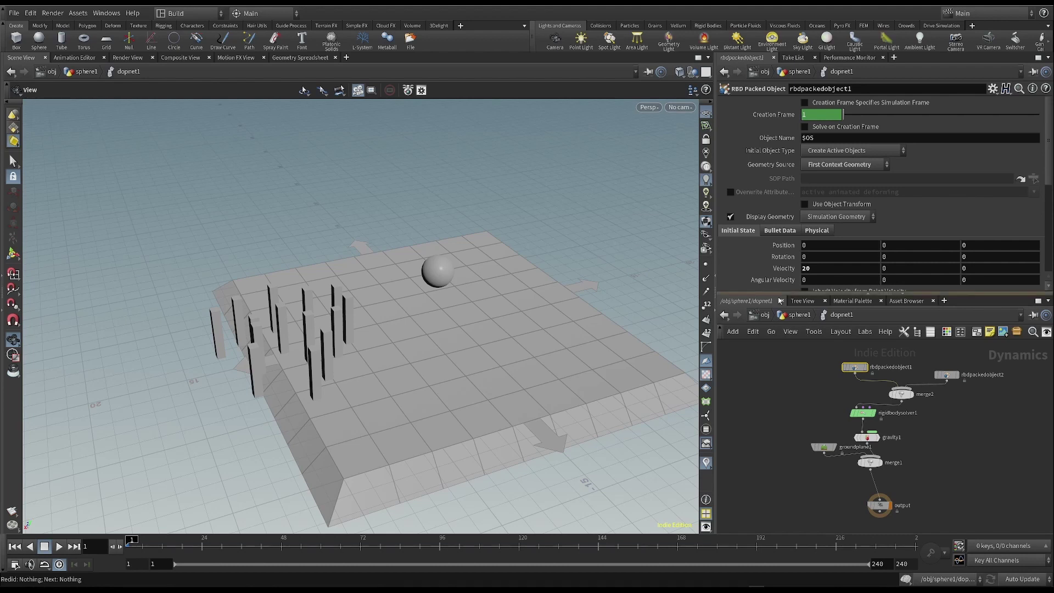
{"action": "key", "text": "u"}
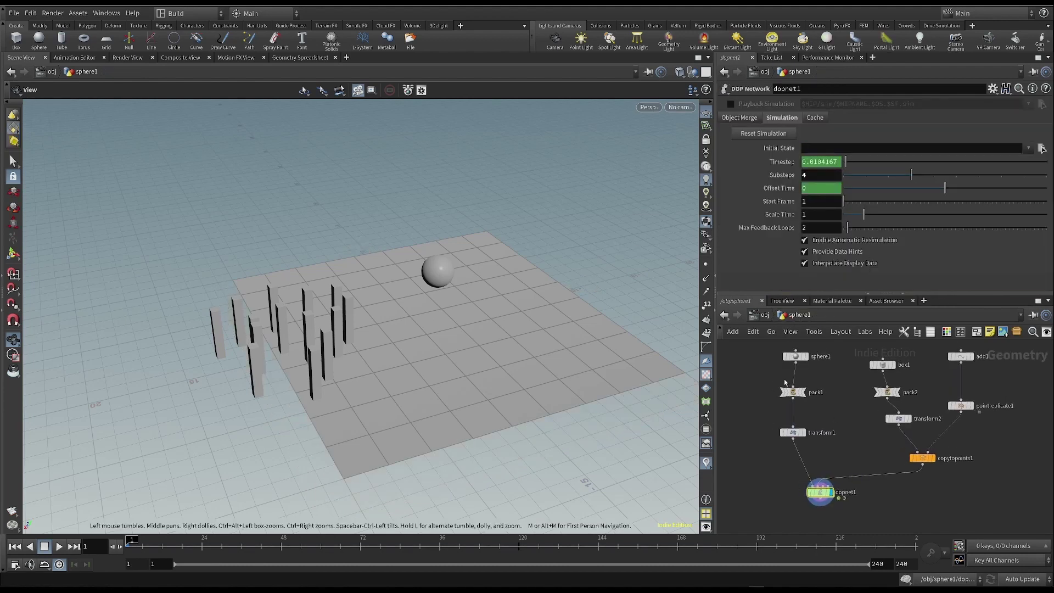
Inspect the node information of pack1 and pack2, checking their points and packed geometry
{"action": "left_click", "coordinate": [791, 392]}
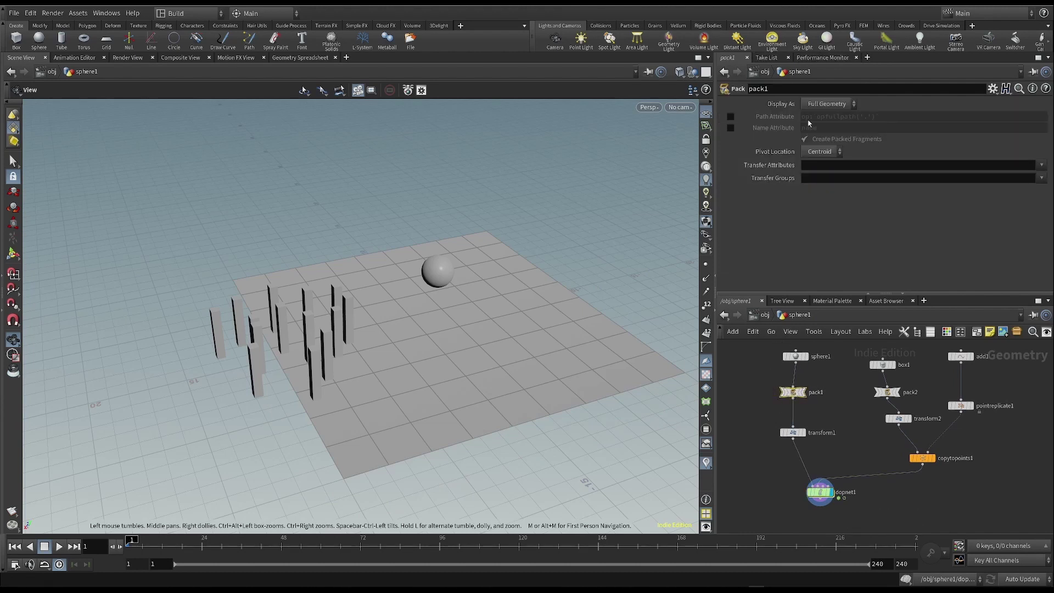
{"action": "mouse_move", "coordinate": [799, 397]}
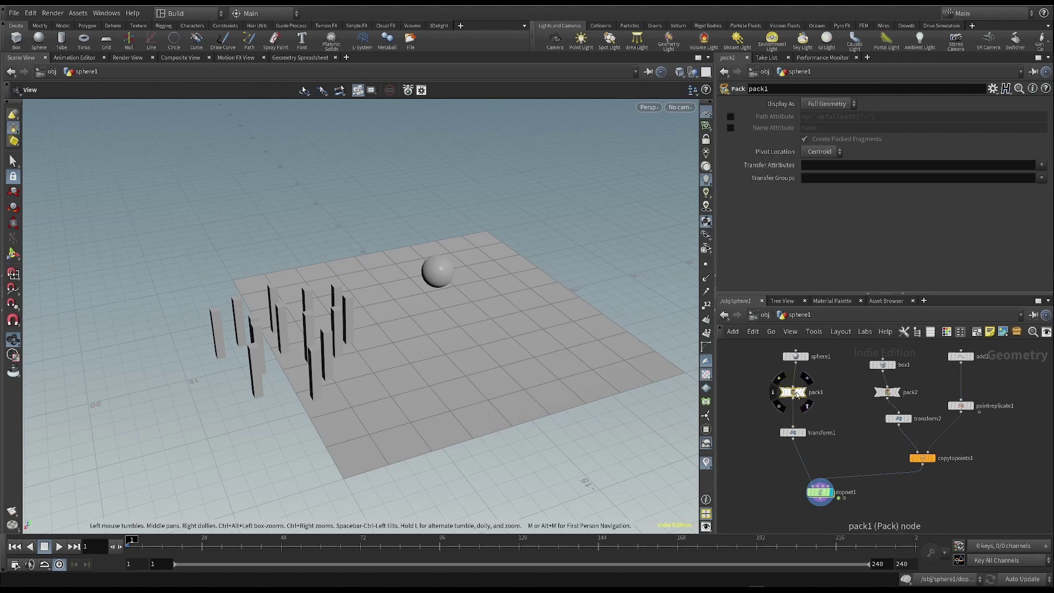
{"action": "left_click", "coordinate": [773, 392]}
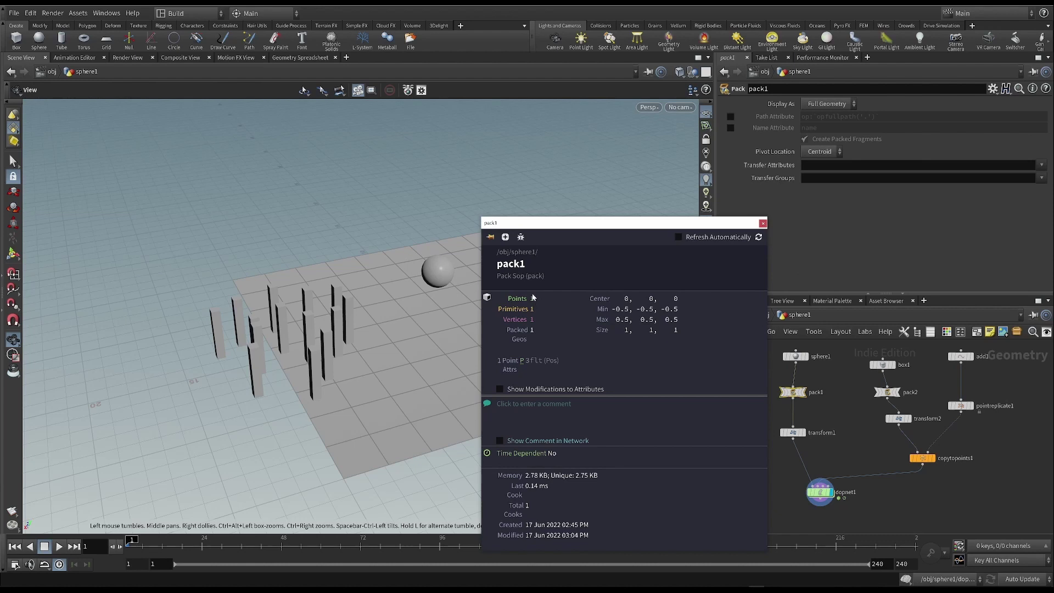
{"action": "left_click", "coordinate": [762, 223]}
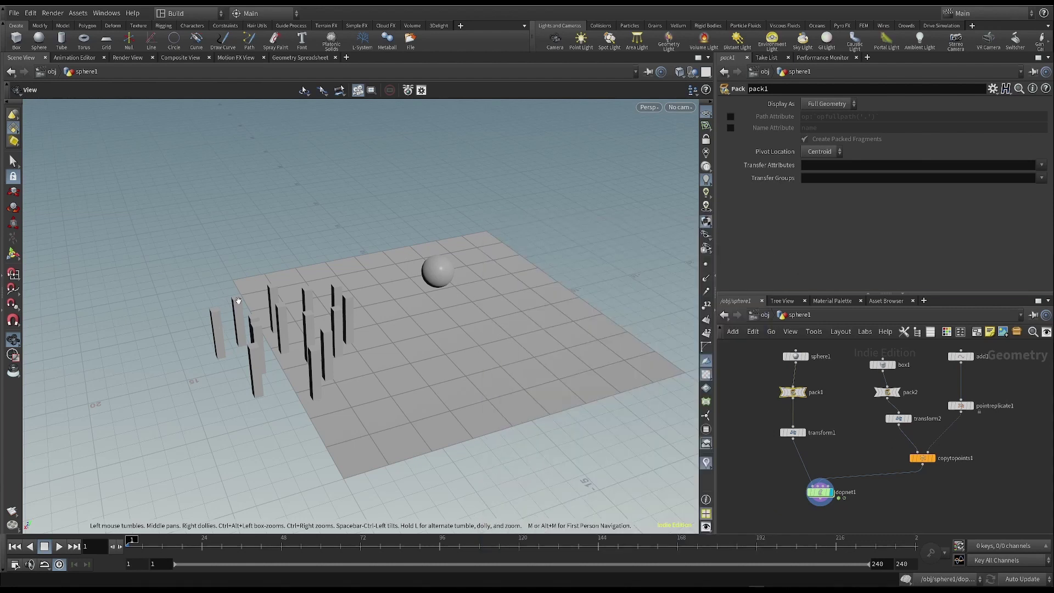
{"action": "middle_click", "coordinate": [889, 392]}
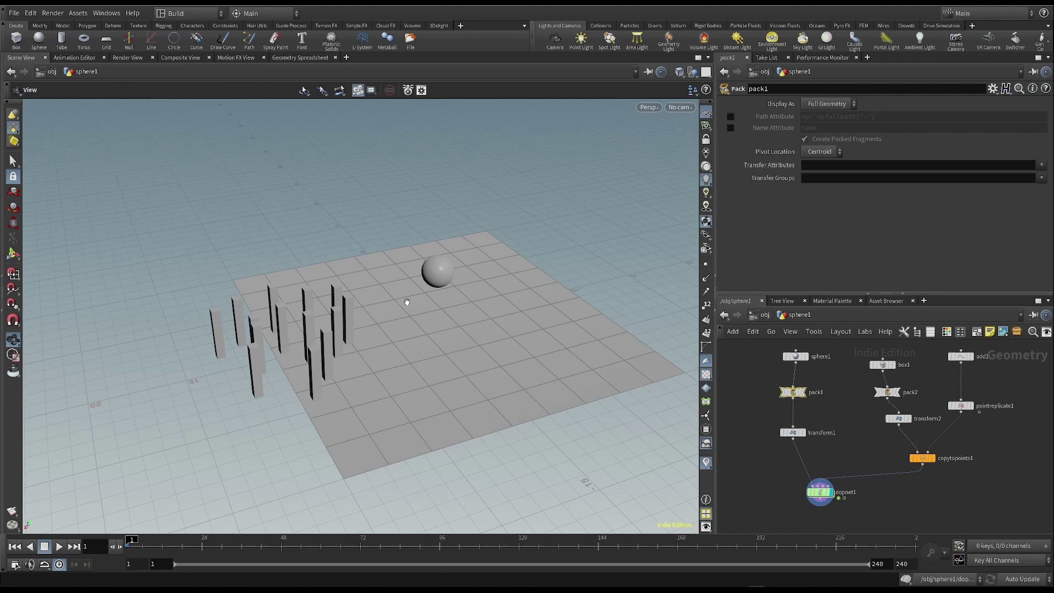
Insert an Attribute Create node between pack1 and transform1 in the sphere branch
{"action": "scroll", "coordinate": [401, 285], "scroll_direction": "up", "scroll_amount": 3}
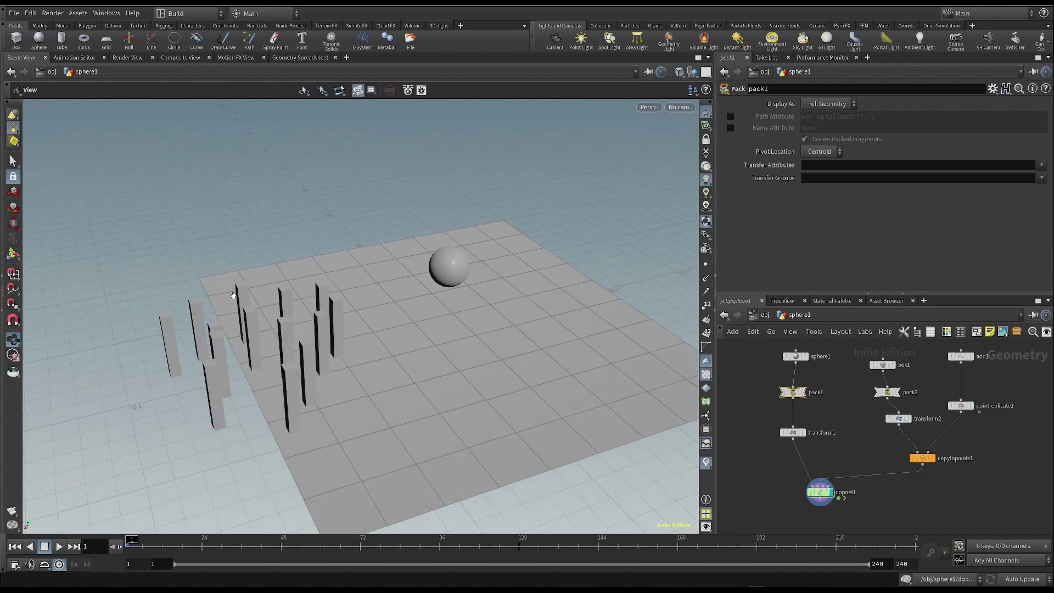
{"action": "scroll", "coordinate": [508, 248], "scroll_direction": "up", "scroll_amount": 2}
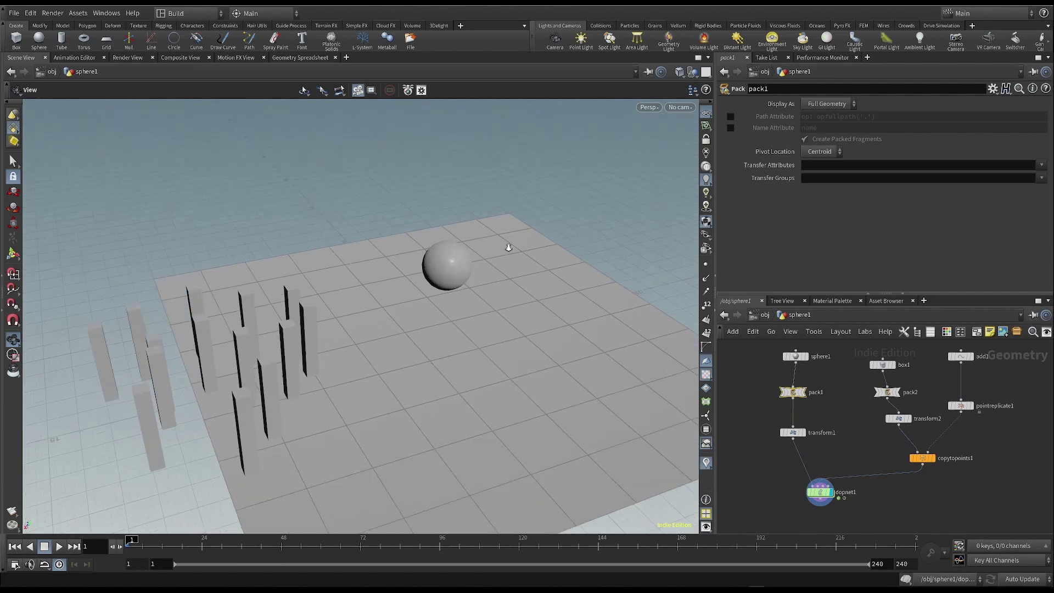
{"action": "right_click_drag", "start_coordinate": [508, 247], "coordinate": [474, 265]}
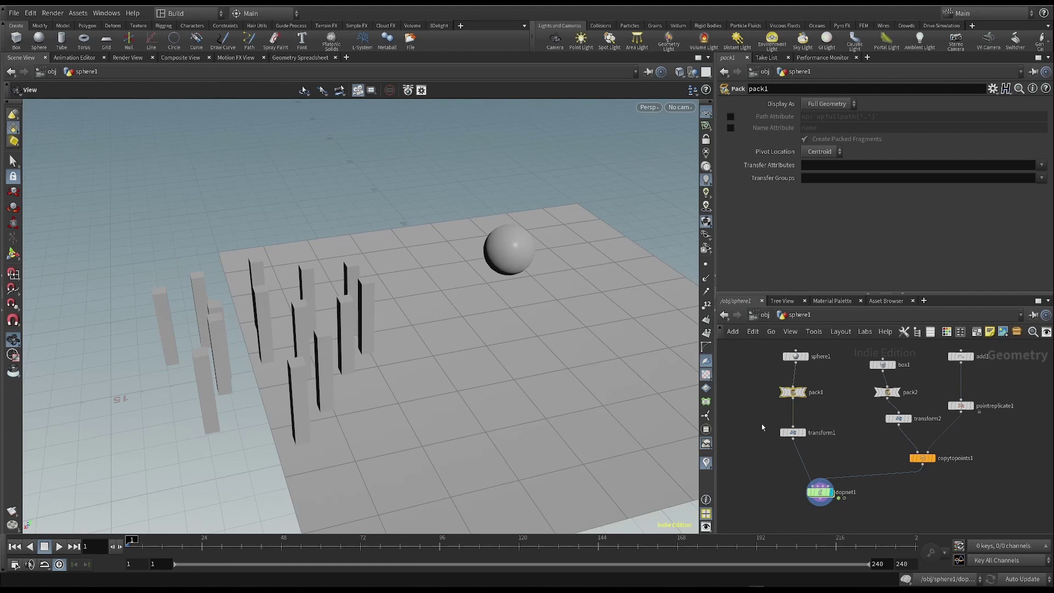
{"action": "key", "text": "Tab"}
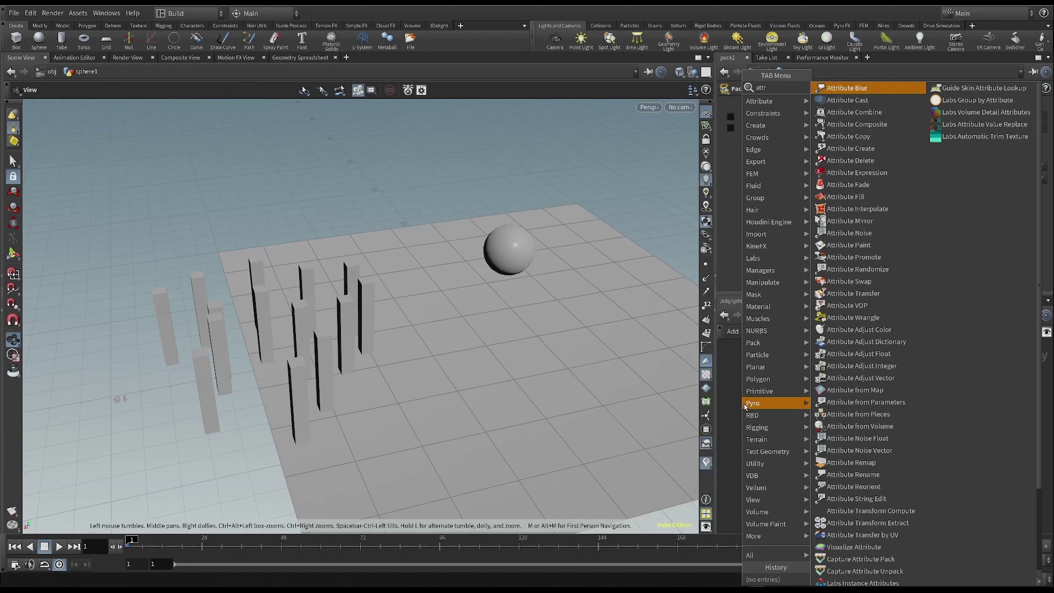
{"action": "type", "text": "attrcr"}
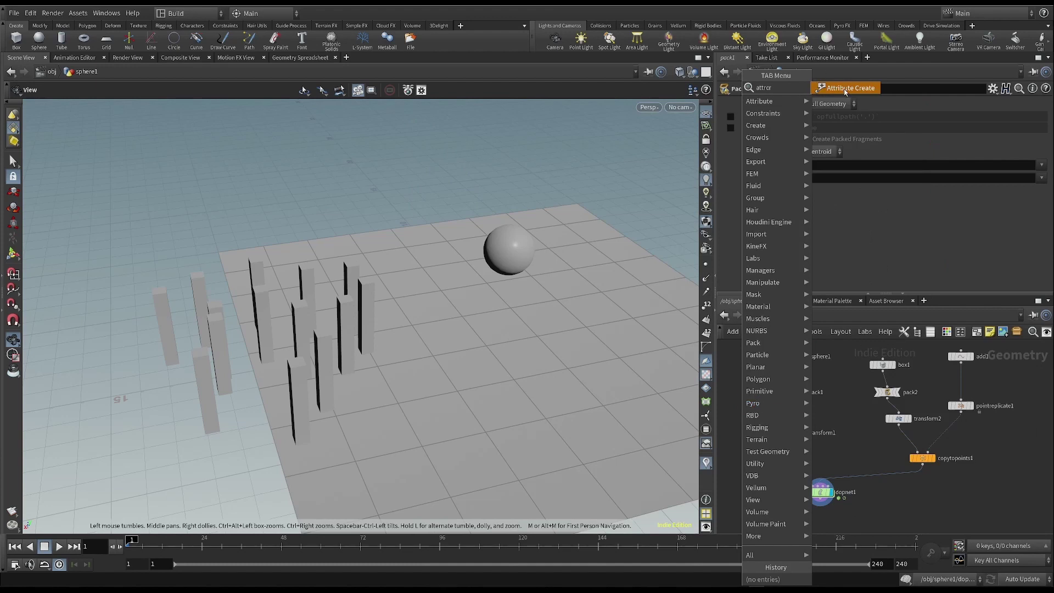
{"action": "left_click", "coordinate": [844, 89]}
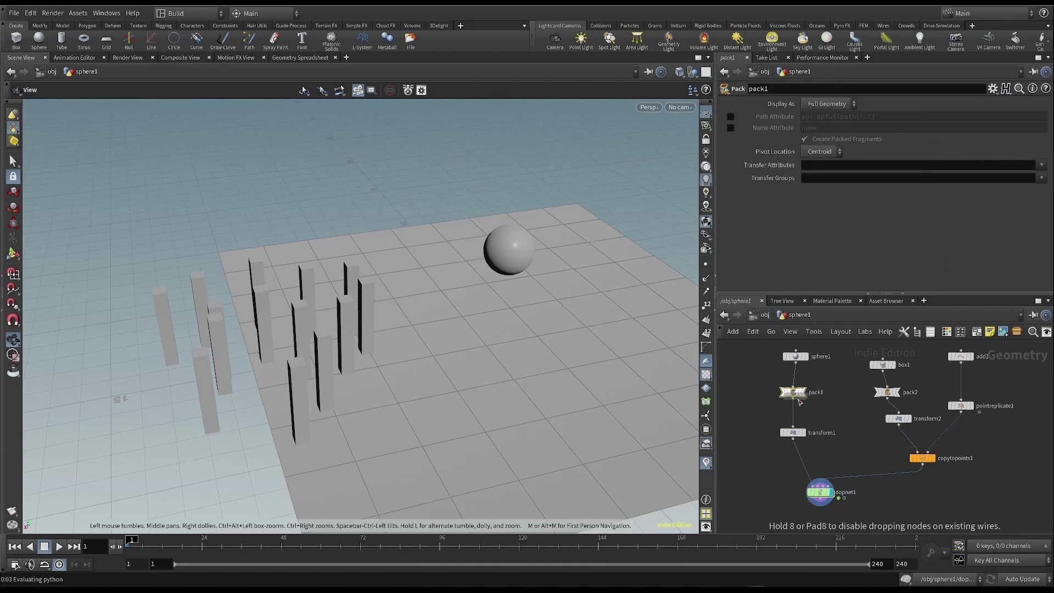
{"action": "left_click", "coordinate": [799, 419]}
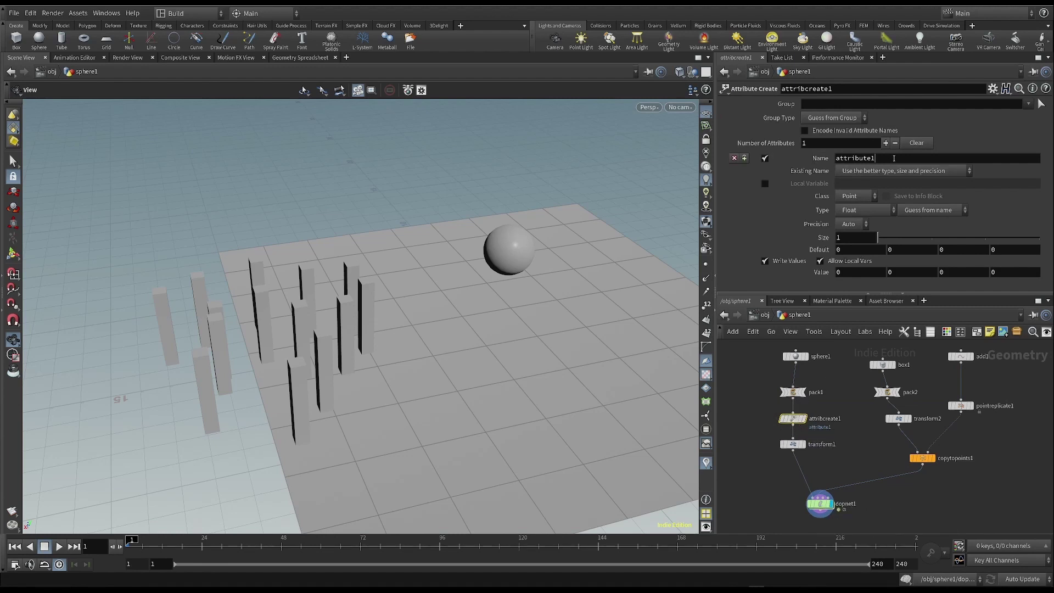
Name the new attribute v and review the class options, keeping Point
{"action": "left_click", "coordinate": [855, 158]}
{"action": "type", "text": "v"}
{"action": "key", "text": "Return"}
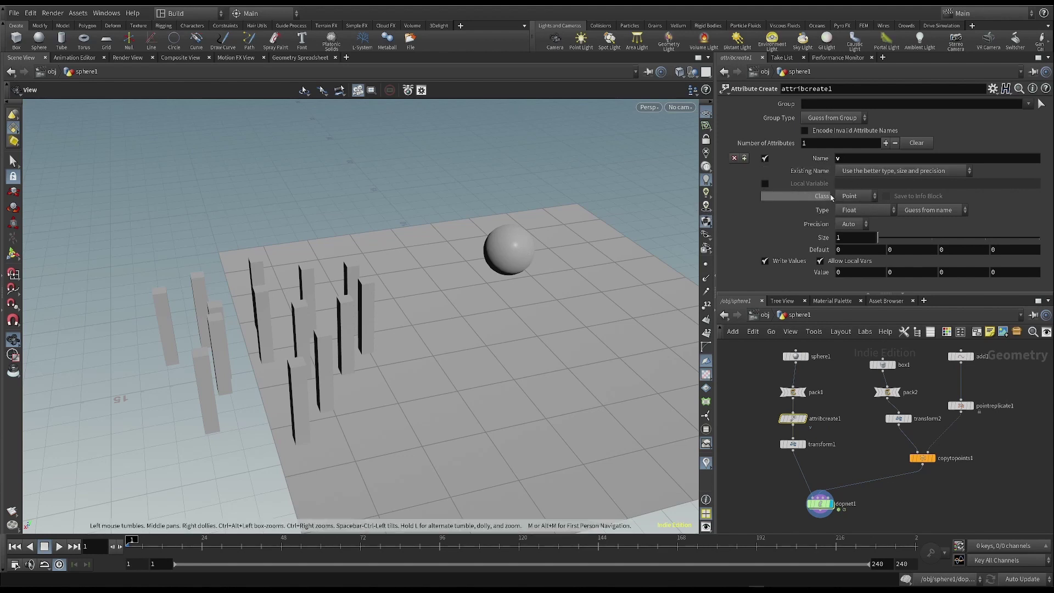
{"action": "left_click", "coordinate": [853, 200]}
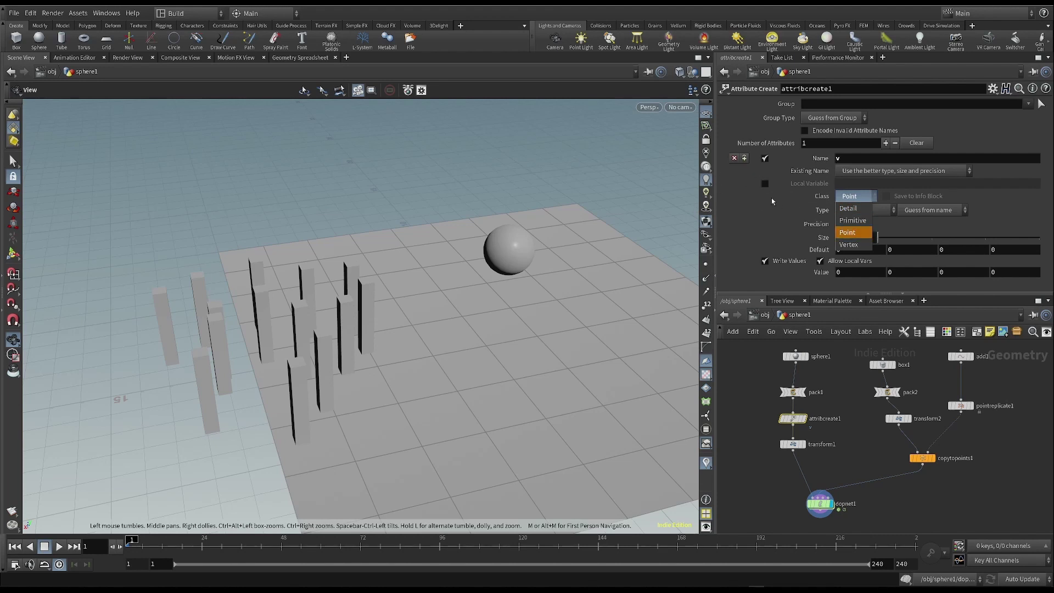
{"action": "left_click", "coordinate": [771, 201]}
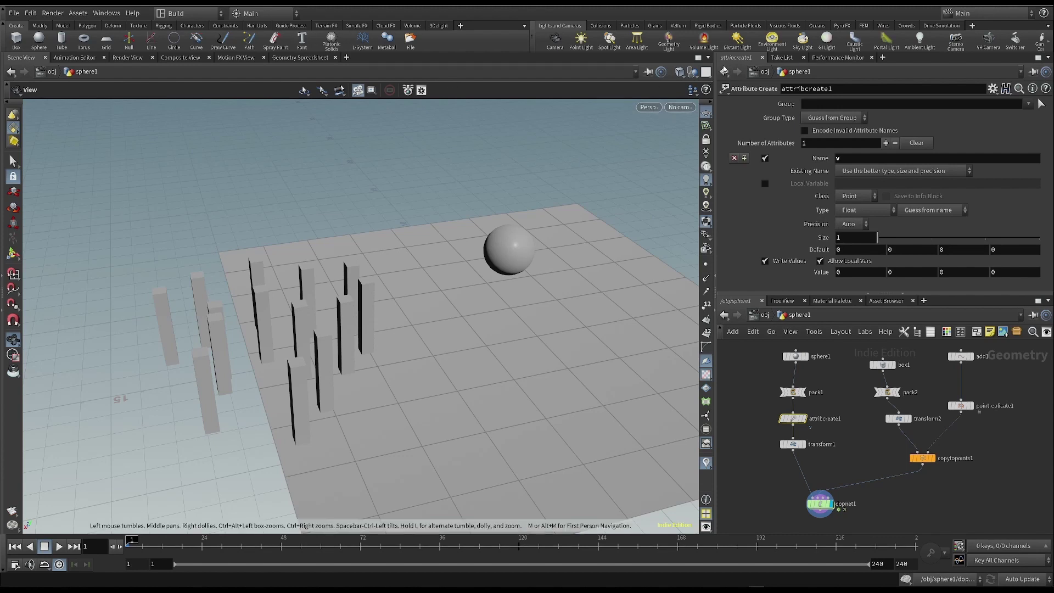
Split the scene view pane side by side and show the Geometry Spreadsheet in the new pane
{"action": "left_click", "coordinate": [709, 57]}
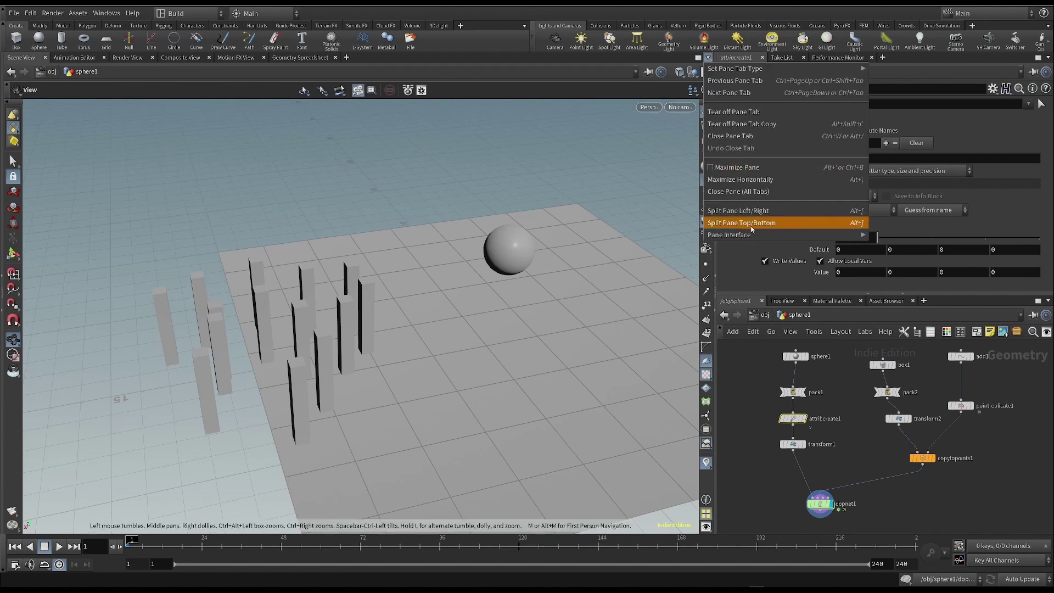
{"action": "left_click", "coordinate": [749, 217]}
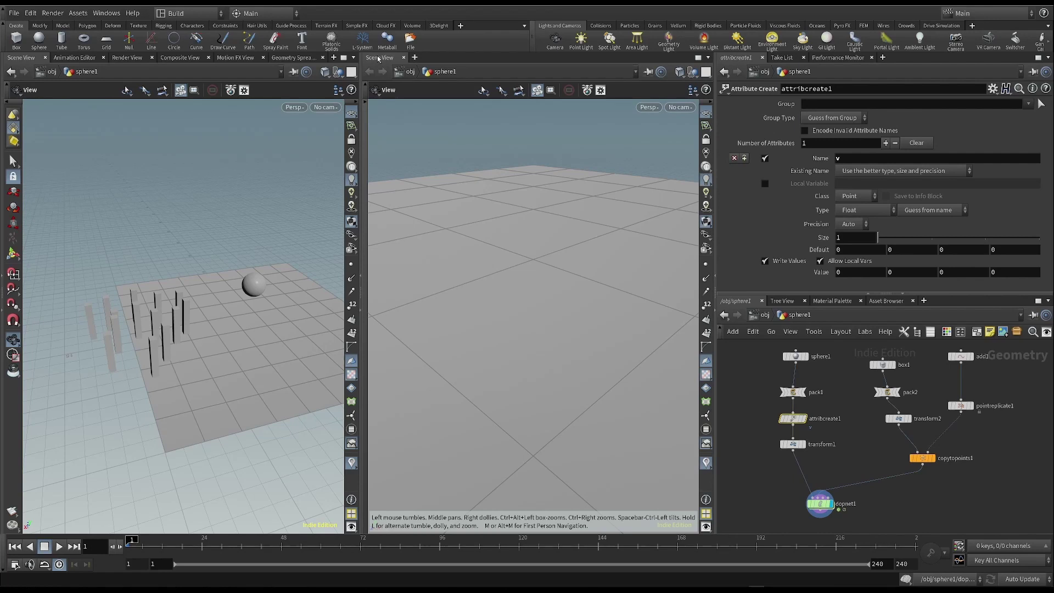
{"action": "right_click", "coordinate": [378, 58]}
{"action": "mouse_move", "coordinate": [439, 192]}
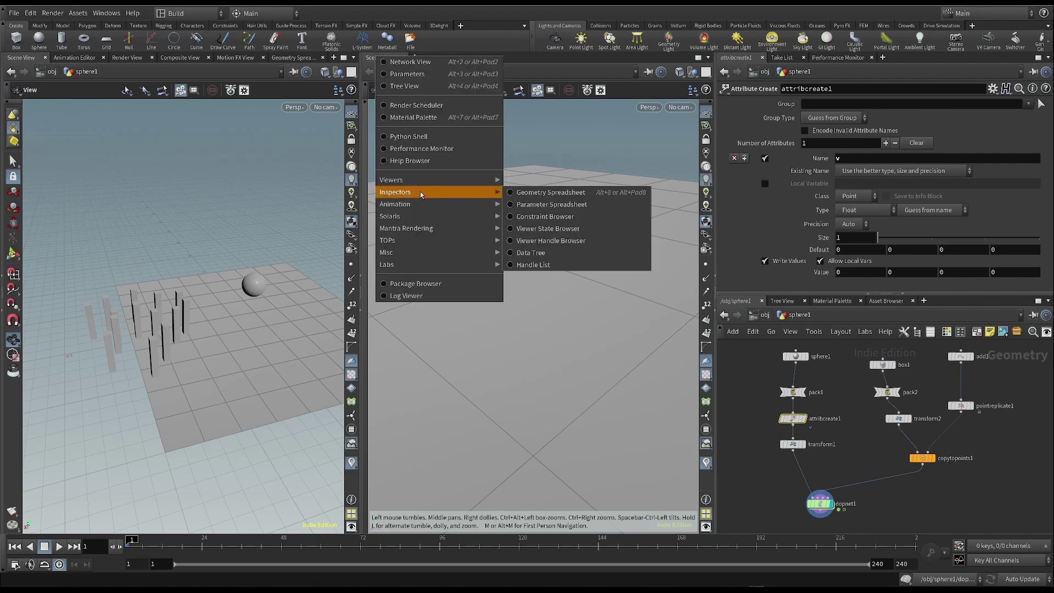
{"action": "left_click", "coordinate": [541, 193]}
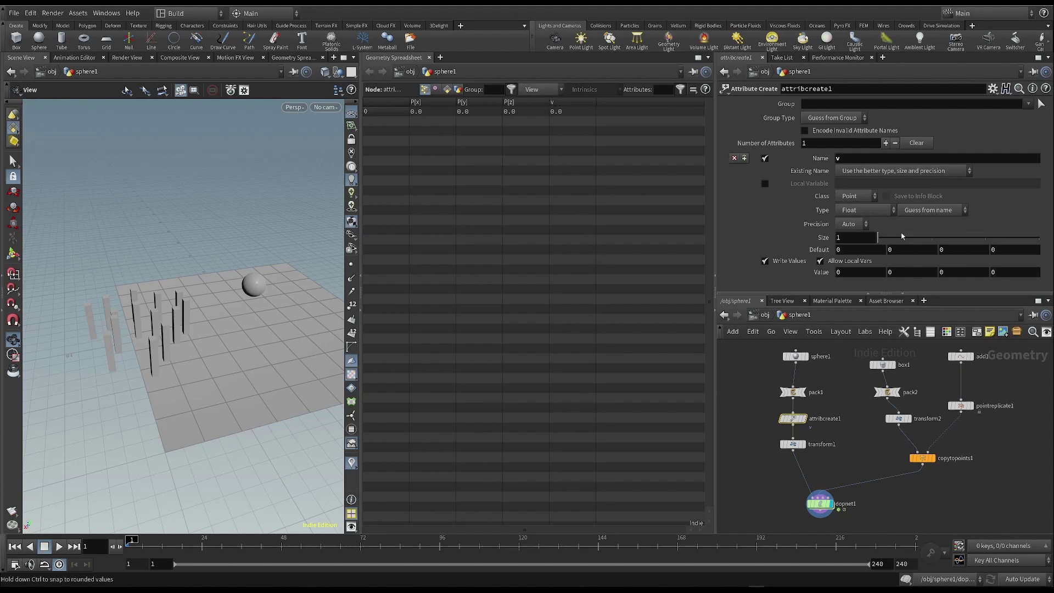
Change the v attribute's type to Vector and set its first value component to 10
{"action": "left_click", "coordinate": [861, 211]}
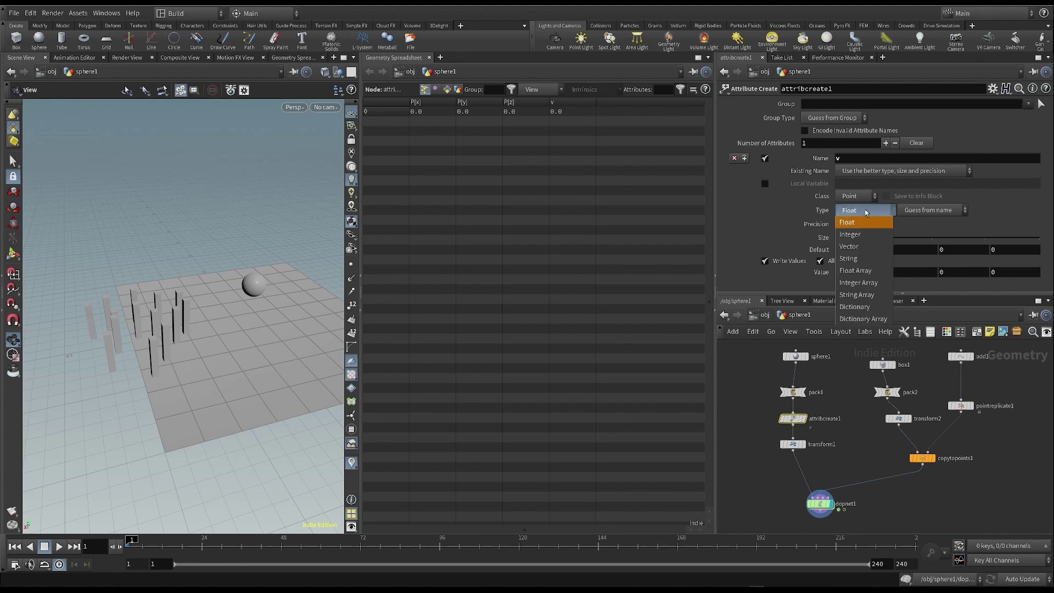
{"action": "left_click", "coordinate": [859, 247]}
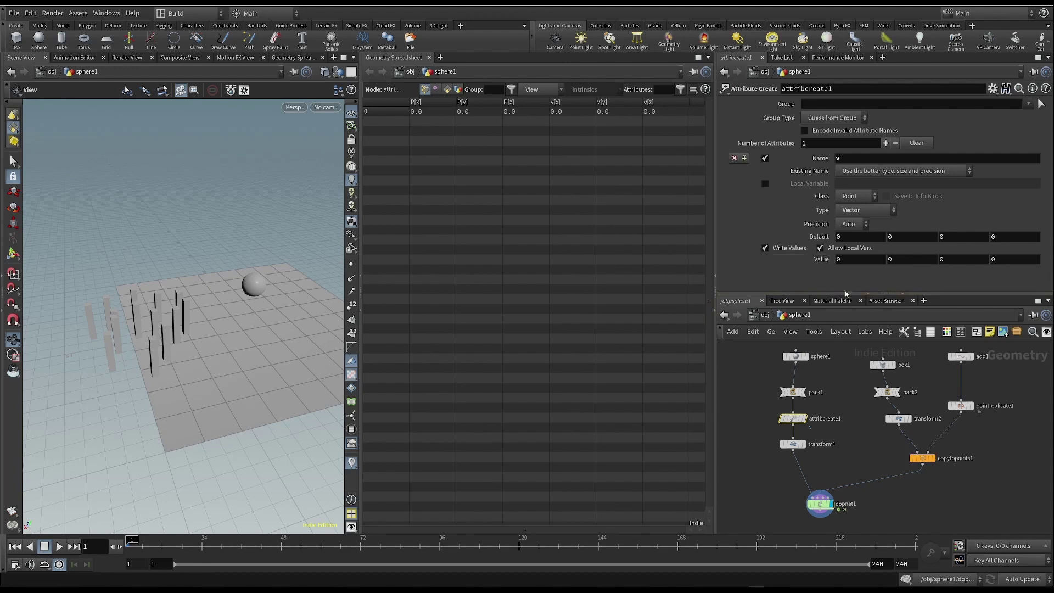
{"action": "left_click", "coordinate": [848, 259]}
{"action": "type", "text": "10"}
{"action": "key", "text": "Return"}
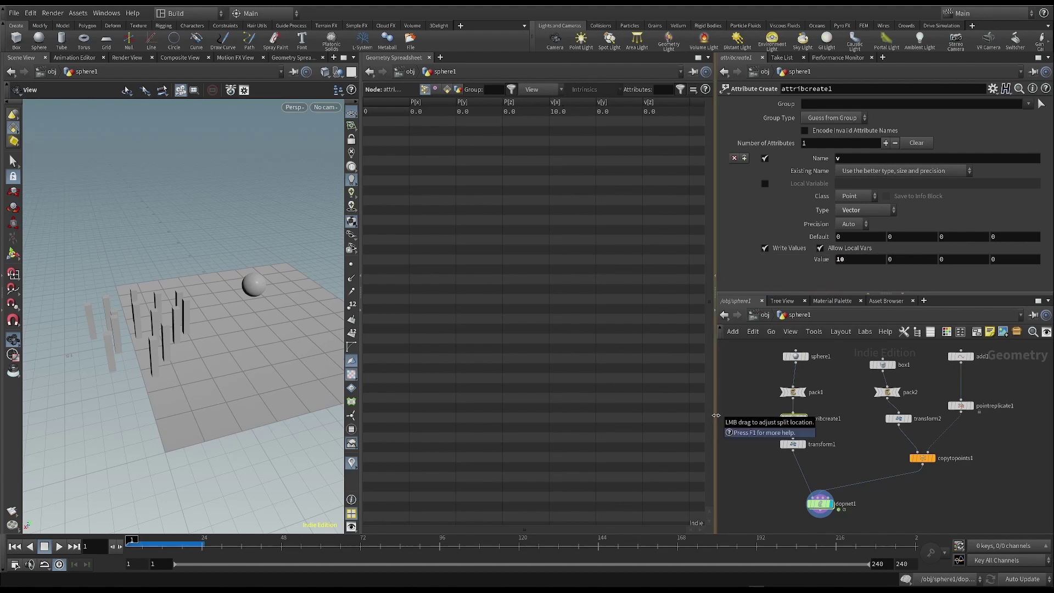
Play the simulation to check the sphere's motion, and rewind to frame 1
{"action": "left_click", "coordinate": [59, 546]}
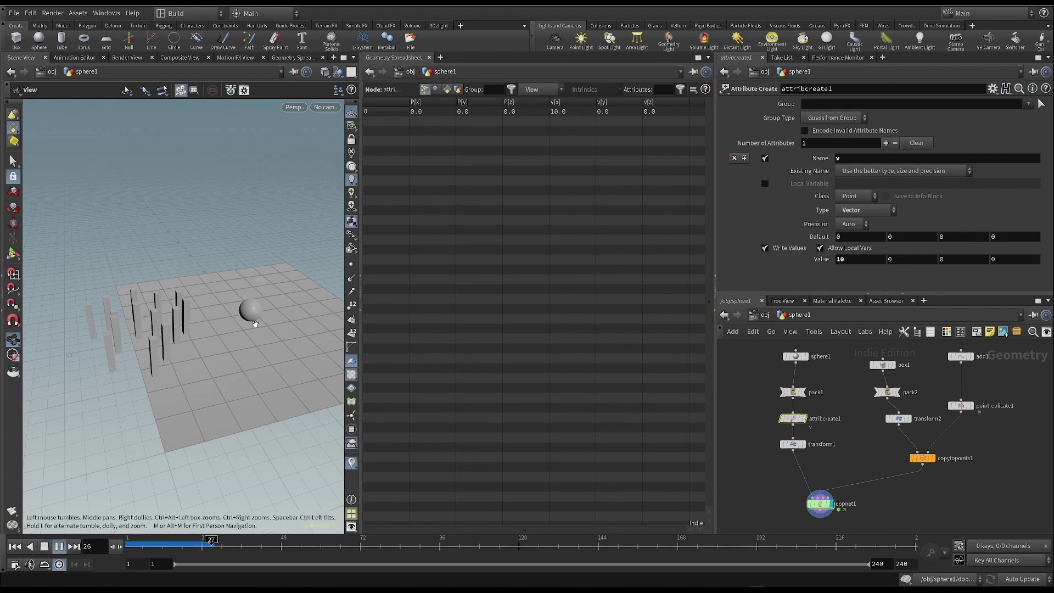
{"action": "left_click", "coordinate": [59, 546]}
{"action": "left_click", "coordinate": [15, 546]}
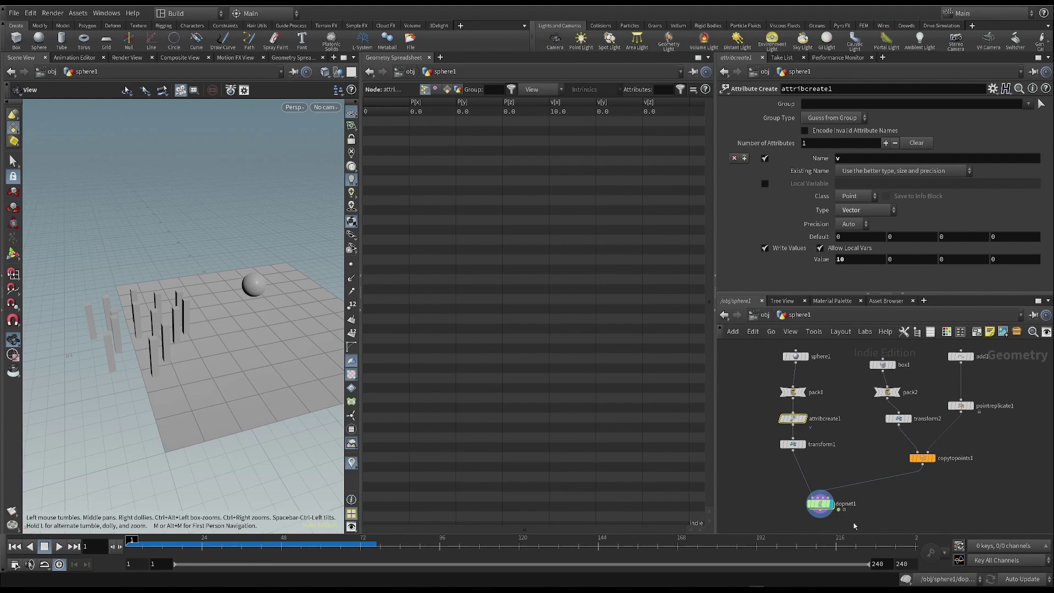
Enable Inherit Velocity from Point Velocity on rbdpackedobject1 inside dopnet1, and test the simulation before rewinding it
{"action": "double_click", "coordinate": [820, 503]}
{"action": "left_click", "coordinate": [839, 371]}
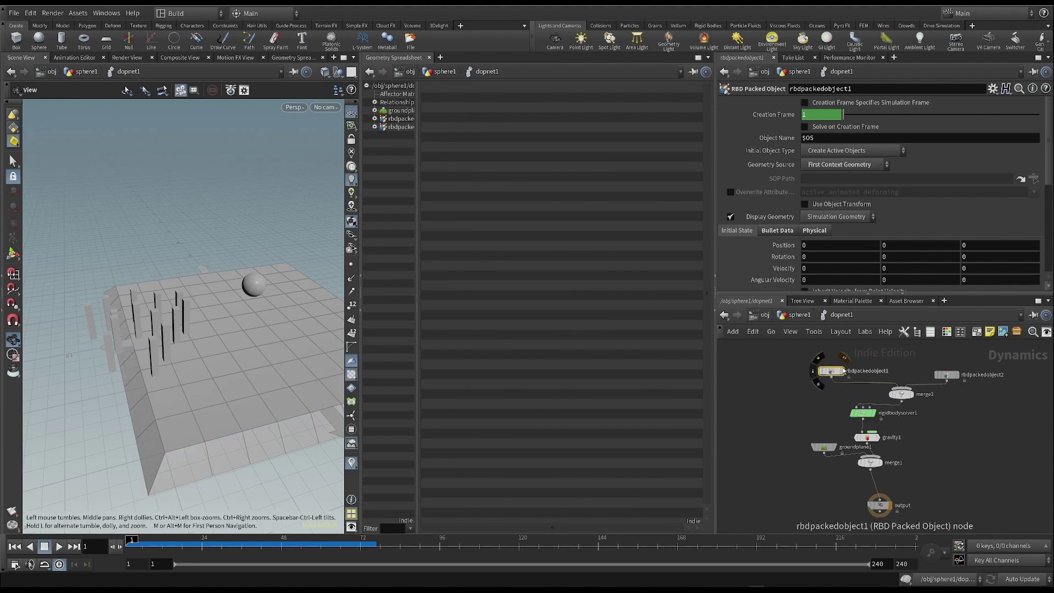
{"action": "scroll", "coordinate": [809, 170], "scroll_direction": "down", "scroll_amount": 5}
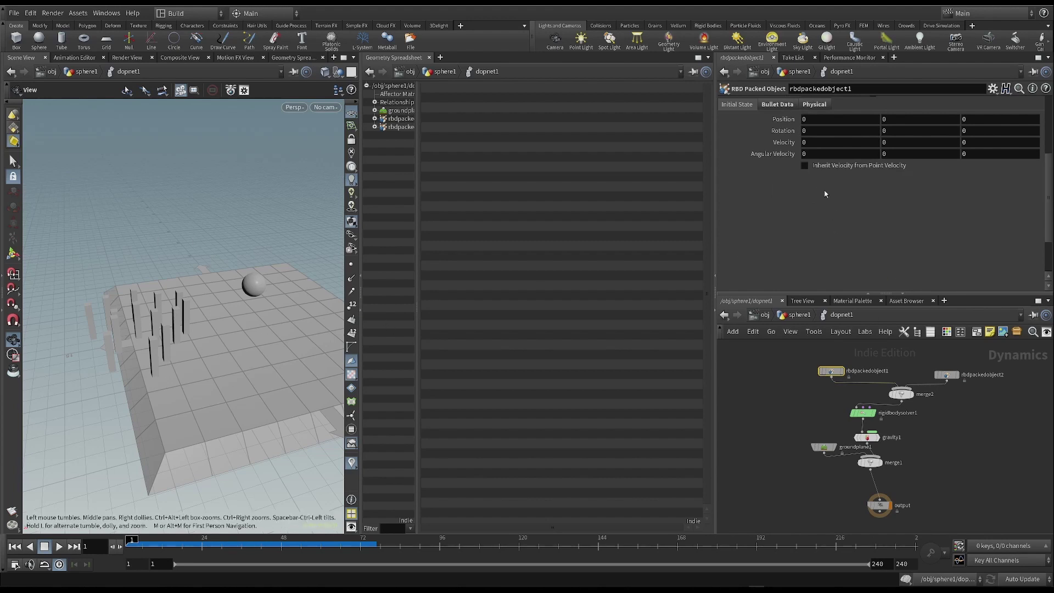
{"action": "left_click", "coordinate": [804, 165]}
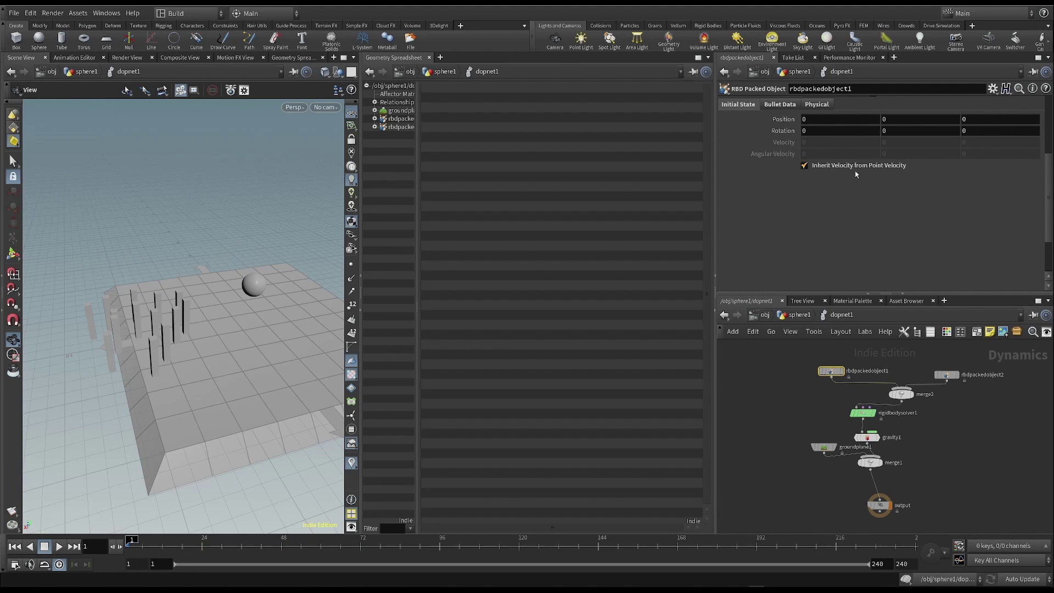
{"action": "left_click", "coordinate": [58, 546]}
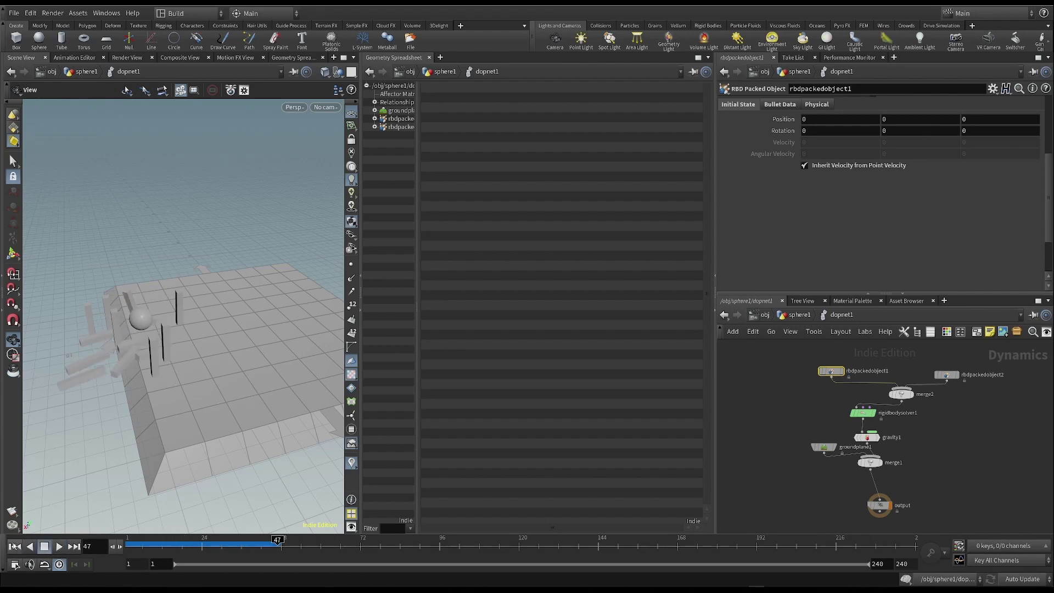
{"action": "left_click", "coordinate": [15, 547]}
Set attribcreate1's first value component to 20, and recheck rbdpackedobject1's velocity inheritance setting
{"action": "left_click", "coordinate": [799, 314]}
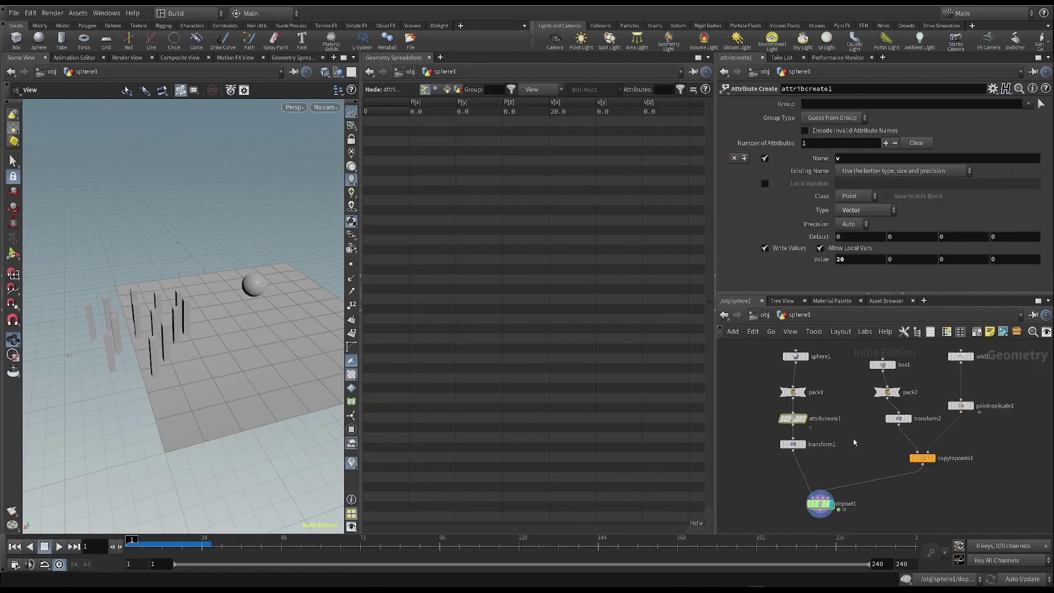
{"action": "mouse_move", "coordinate": [822, 508]}
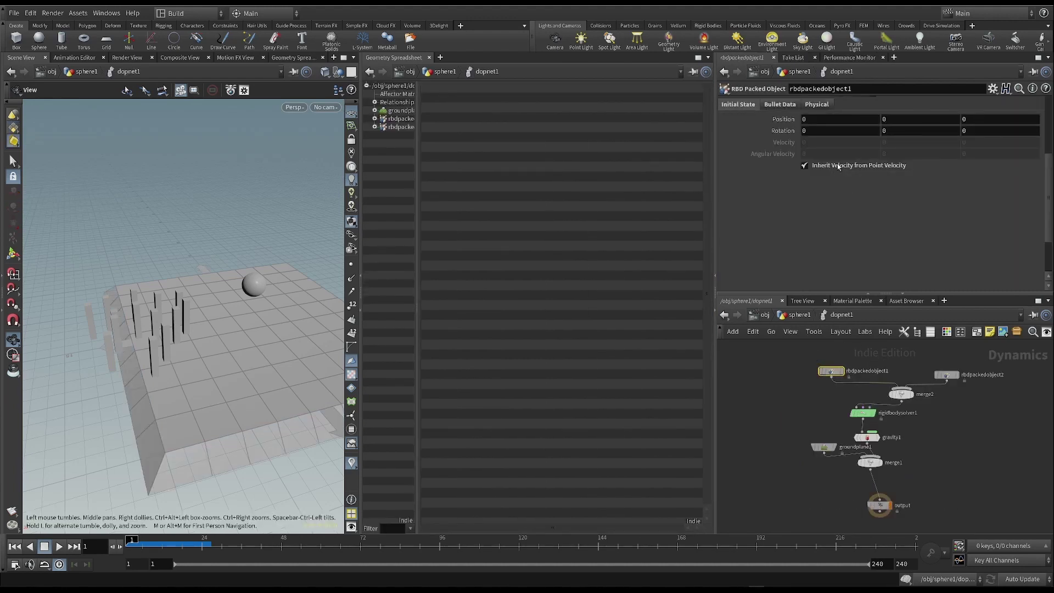
{"action": "scroll", "coordinate": [831, 185], "scroll_direction": "up", "scroll_amount": 3}
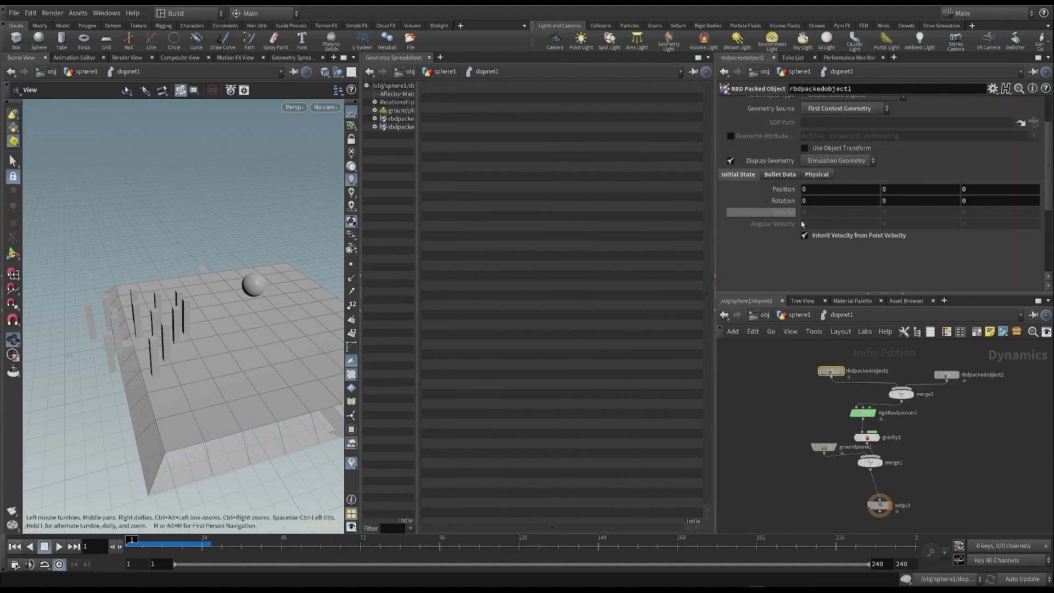
{"action": "left_click", "coordinate": [801, 317]}
{"action": "left_click_drag", "start_coordinate": [755, 401], "coordinate": [836, 433]}
{"action": "left_click", "coordinate": [794, 421]}
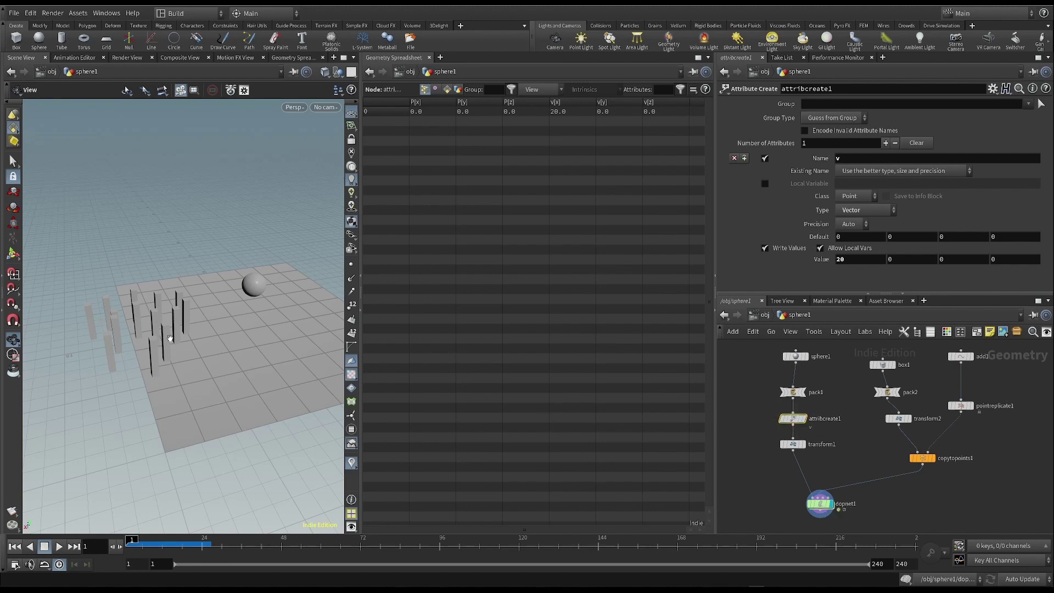
Bypass attribcreate1 in the sphere branch and test the simulation without it
{"action": "left_click_drag", "start_coordinate": [170, 338], "coordinate": [210, 290]}
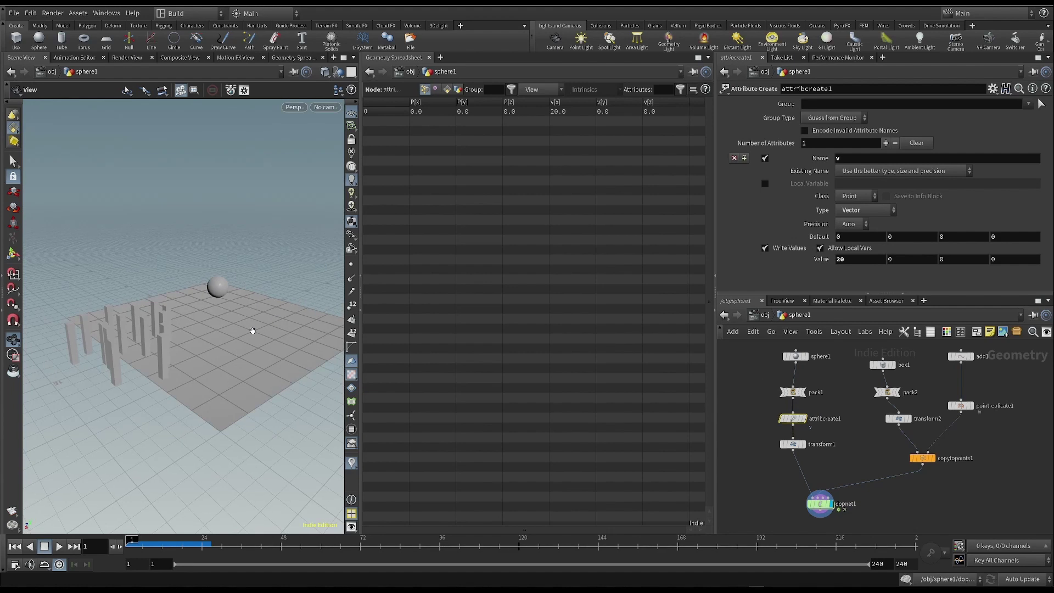
{"action": "left_click_drag", "start_coordinate": [252, 331], "coordinate": [176, 278]}
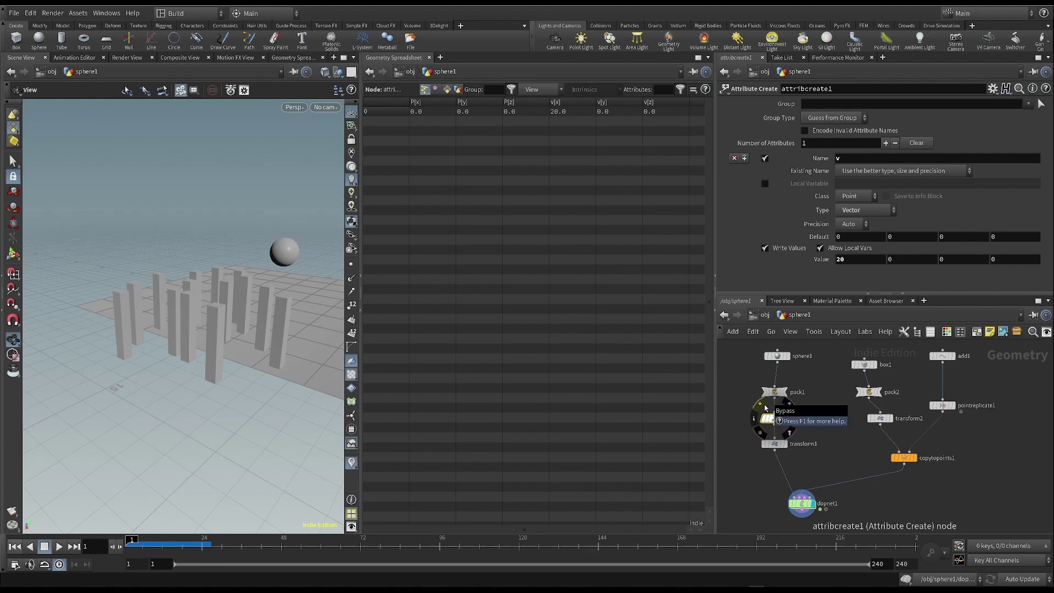
{"action": "left_click", "coordinate": [763, 405]}
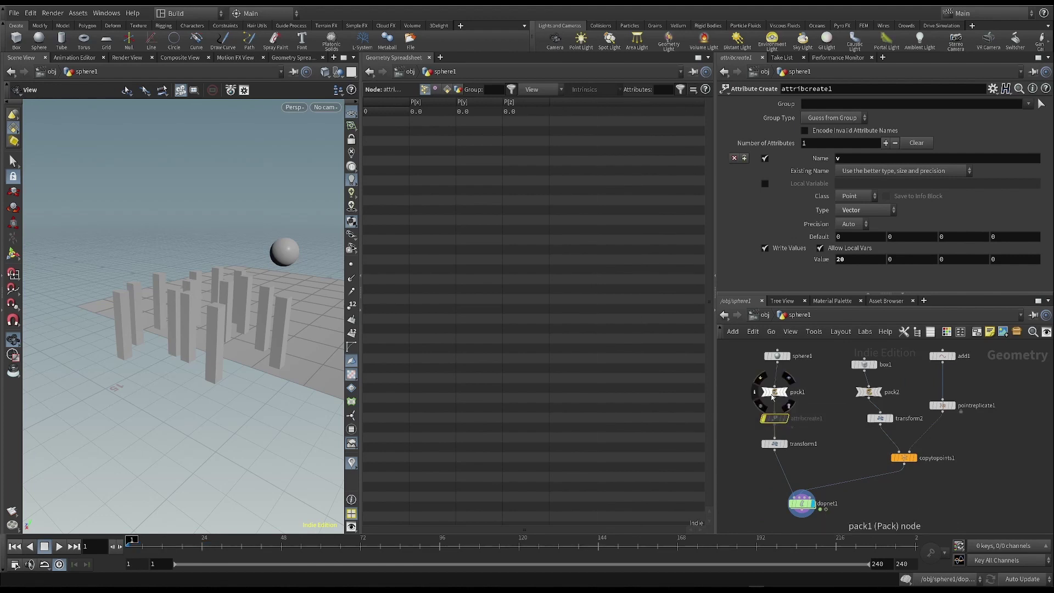
{"action": "left_click", "coordinate": [59, 546]}
{"action": "left_click", "coordinate": [45, 547]}
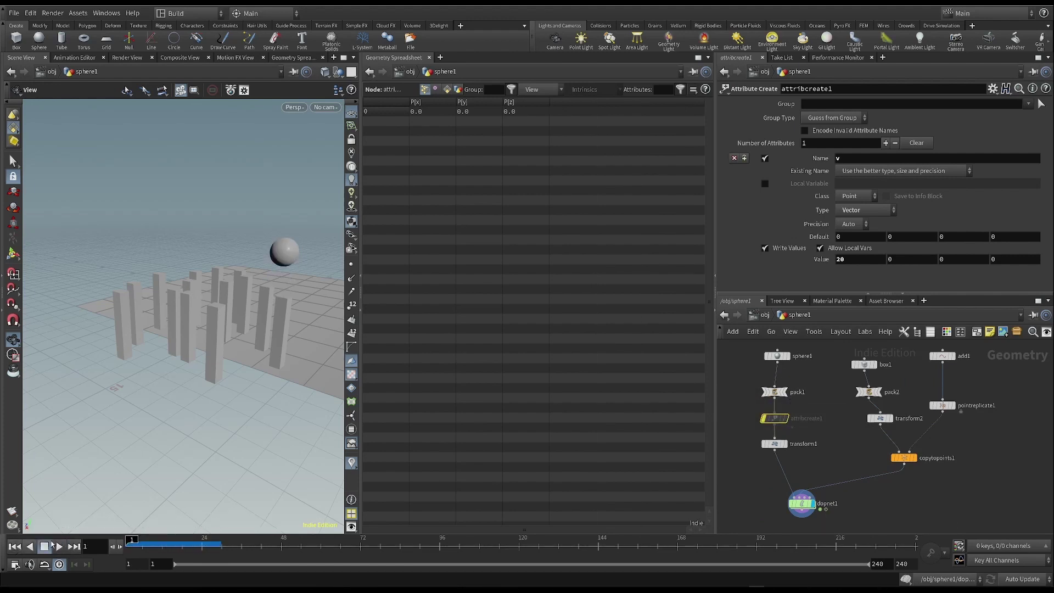
Insert an Attribute Randomize node between copytopoints1 and dopnet1
{"action": "left_click_drag", "start_coordinate": [241, 286], "coordinate": [222, 302]}
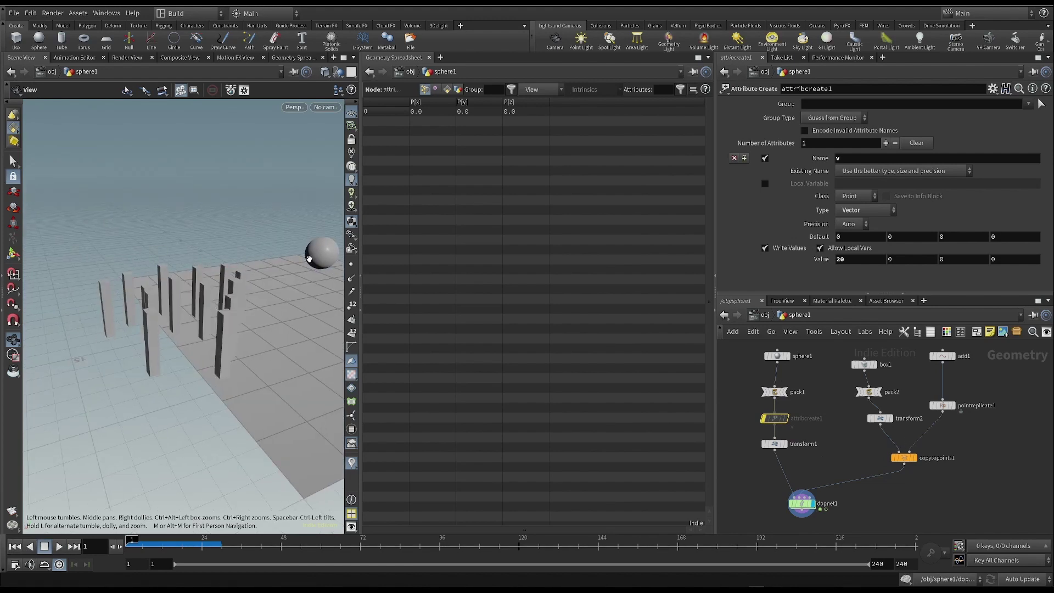
{"action": "left_click_drag", "start_coordinate": [155, 267], "coordinate": [88, 359]}
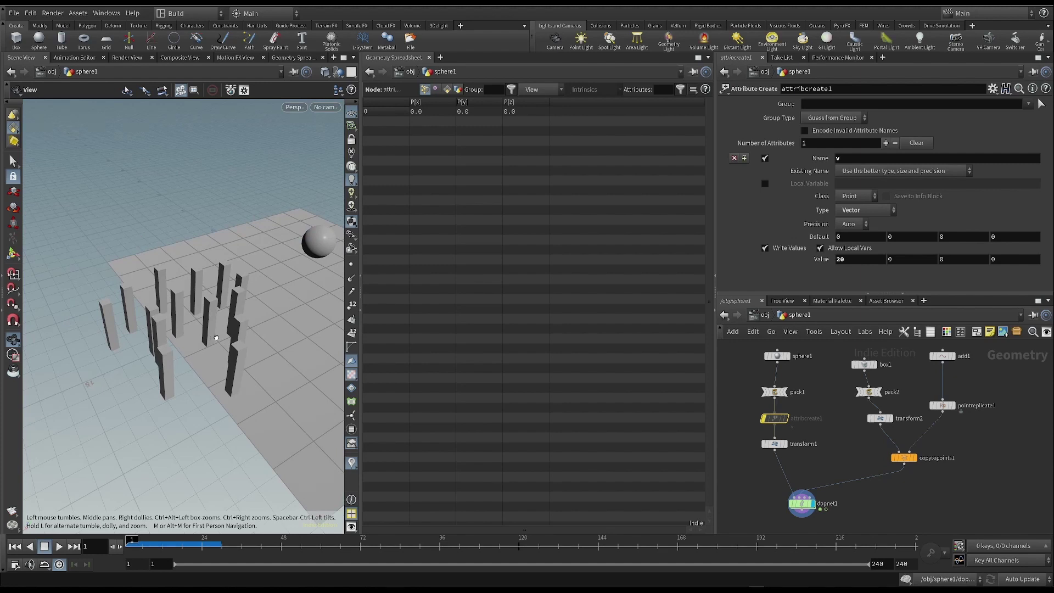
{"action": "left_click_drag", "start_coordinate": [158, 307], "coordinate": [181, 332]}
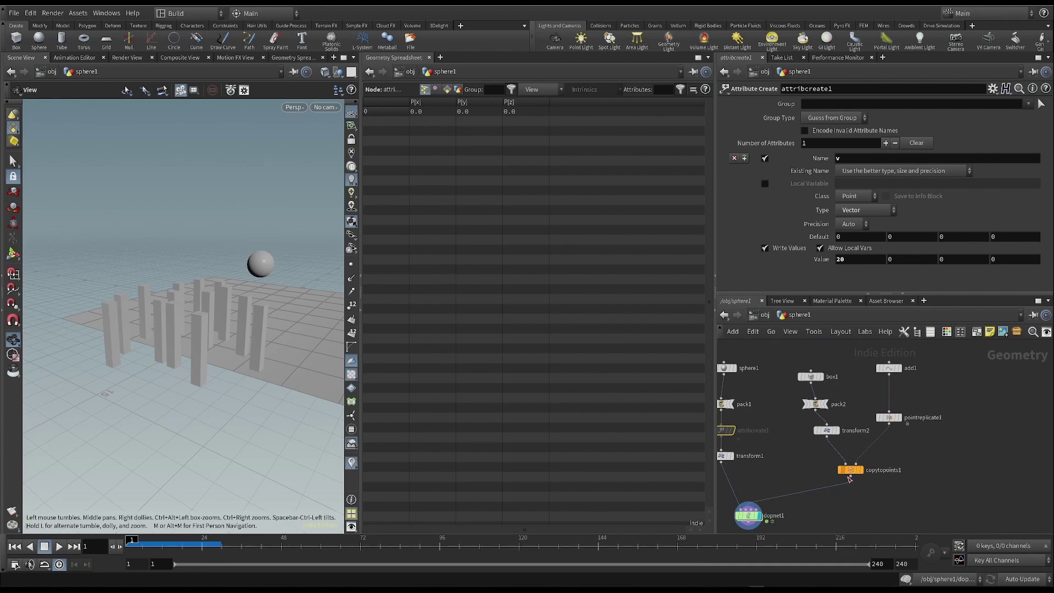
{"action": "key", "text": "Tab"}
{"action": "left_click", "coordinate": [807, 446]}
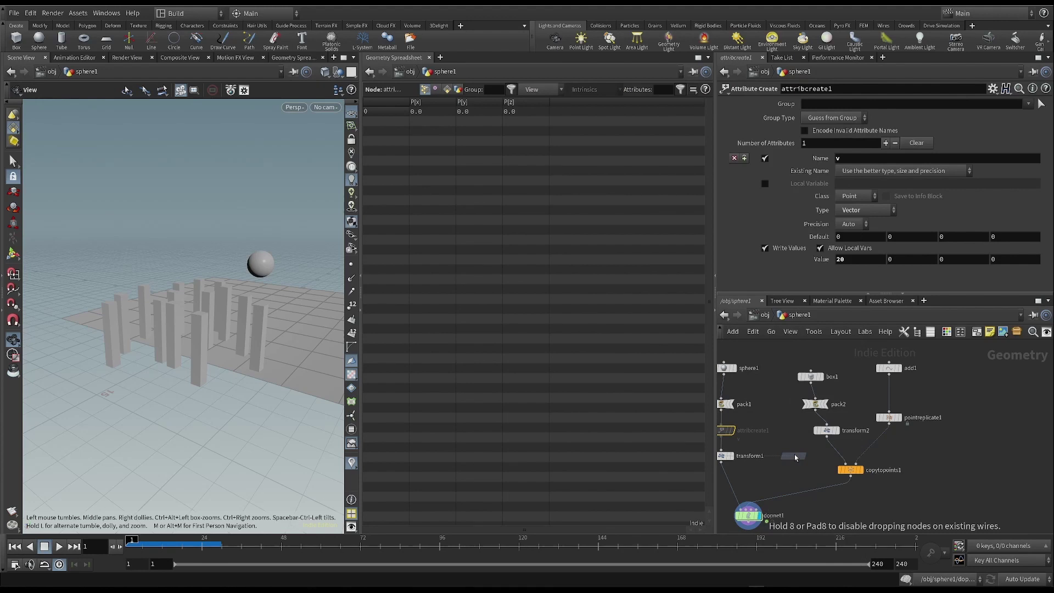
{"action": "left_click", "coordinate": [815, 492]}
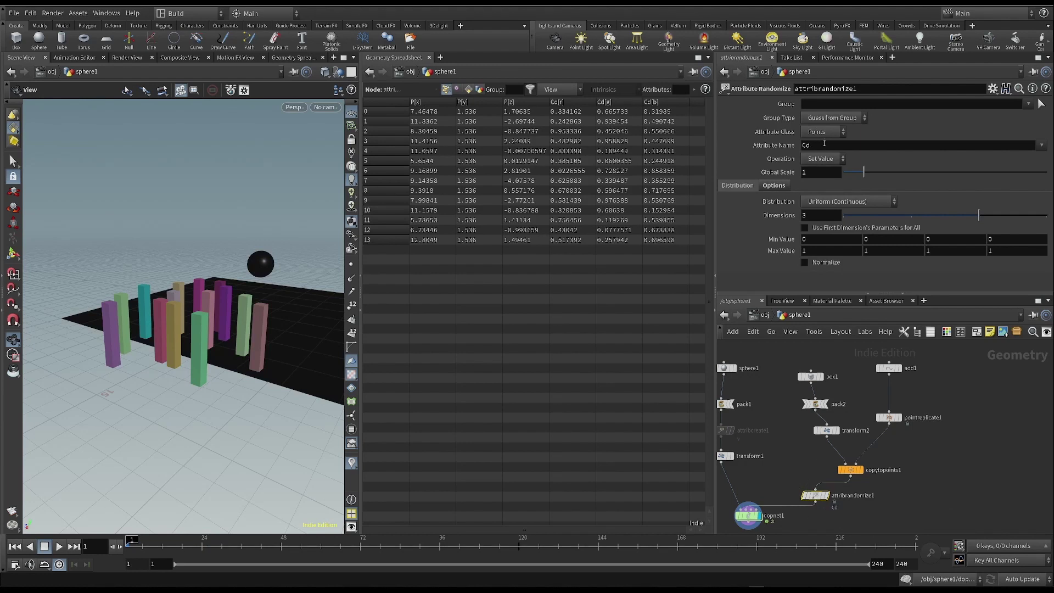
Display attribrandomize1 and compare the boxes' point attributes and colours with those of copytopoints1
{"action": "left_click", "coordinate": [854, 469]}
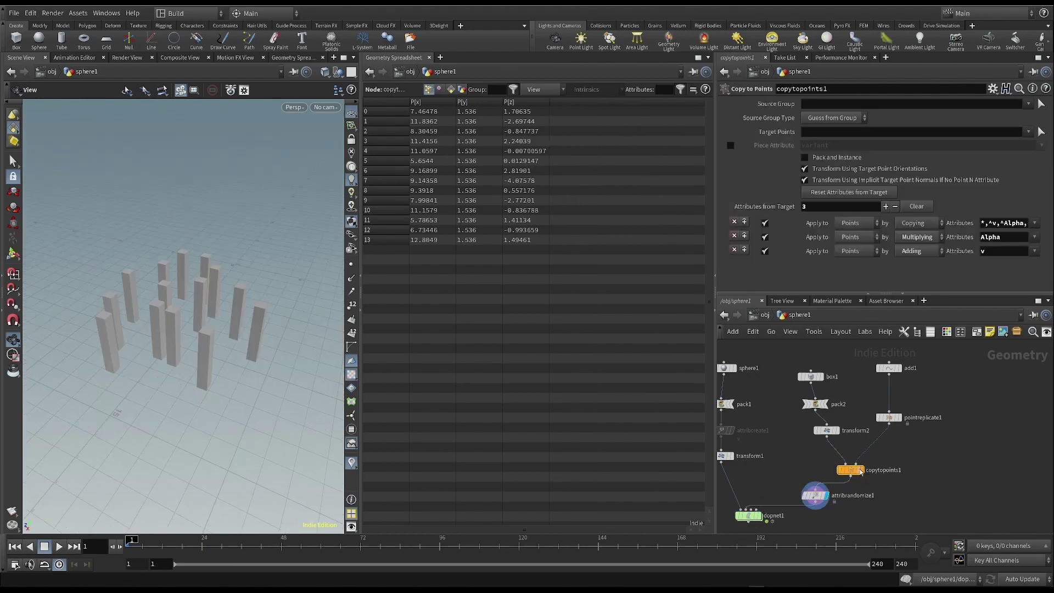
{"action": "left_click", "coordinate": [825, 495]}
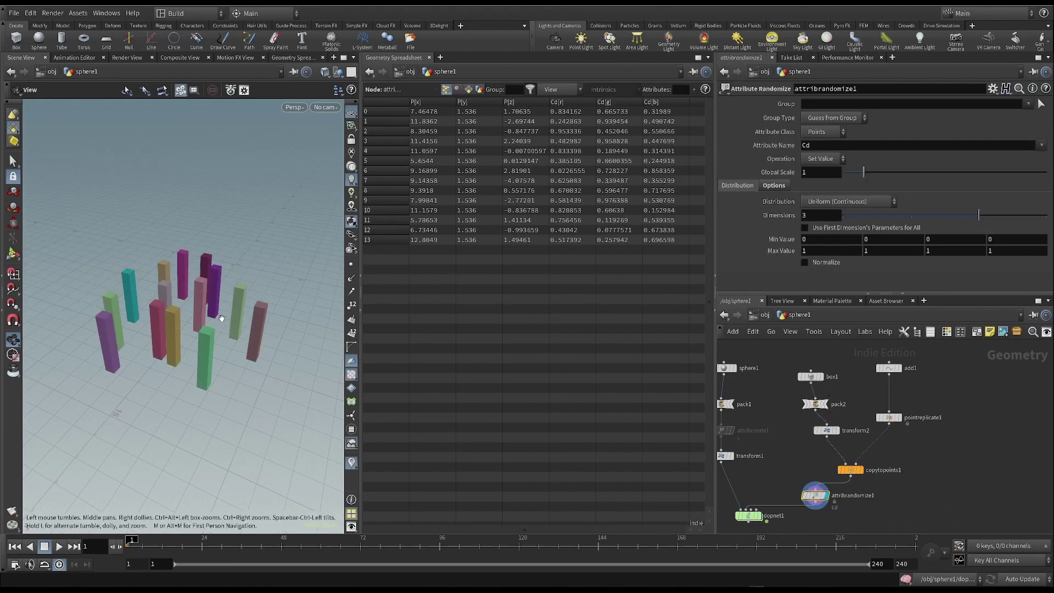
{"action": "left_click_drag", "start_coordinate": [165, 316], "coordinate": [209, 317]}
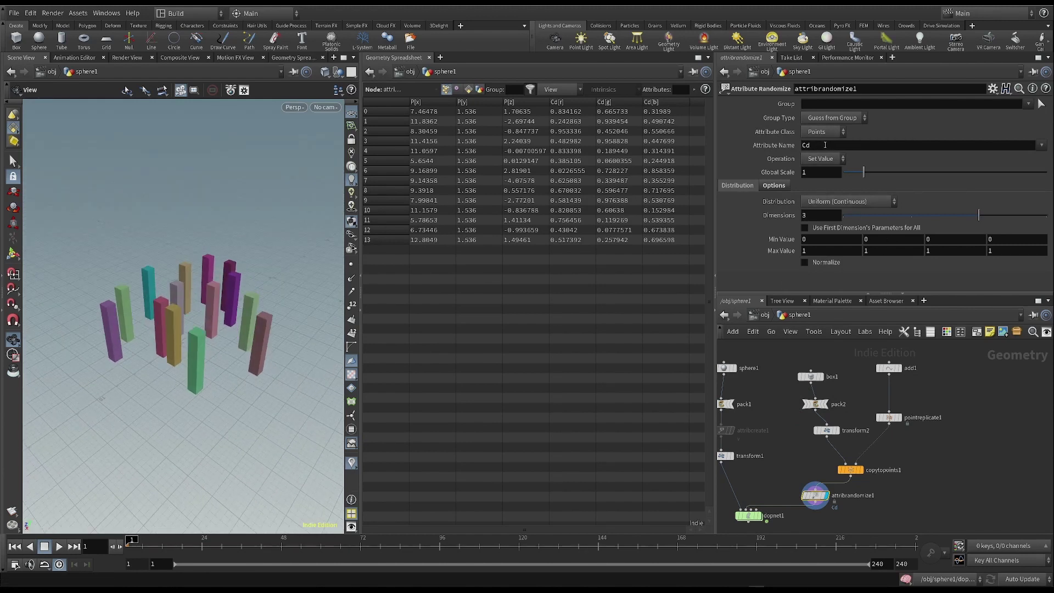
Make attribrandomize1 randomize the attribute v with an Inside Sphere distribution and a global scale of 8.07
{"action": "double_click", "coordinate": [805, 144]}
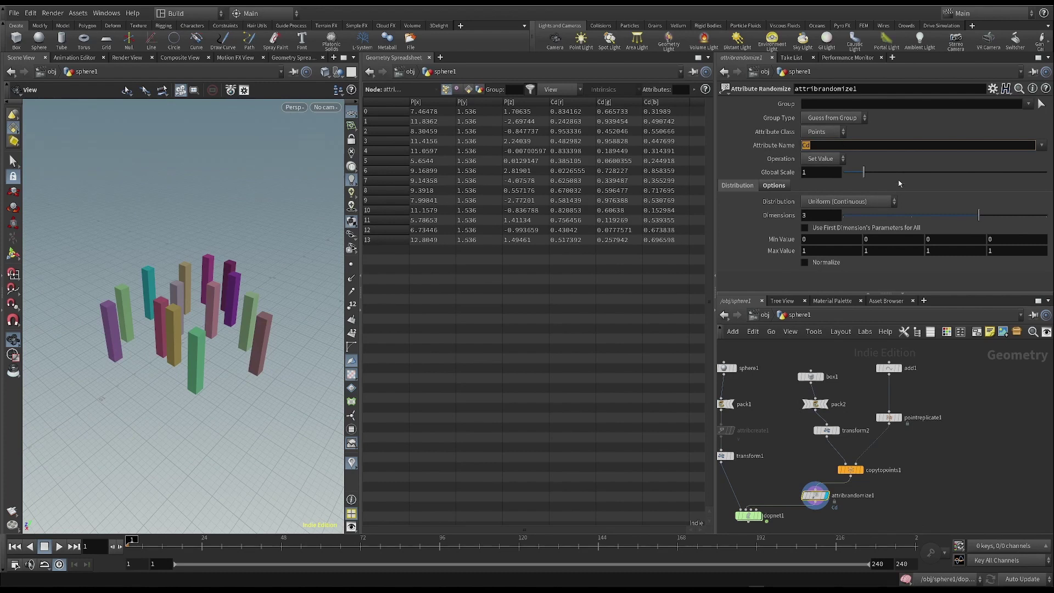
{"action": "type", "text": "v"}
{"action": "key", "text": "Return"}
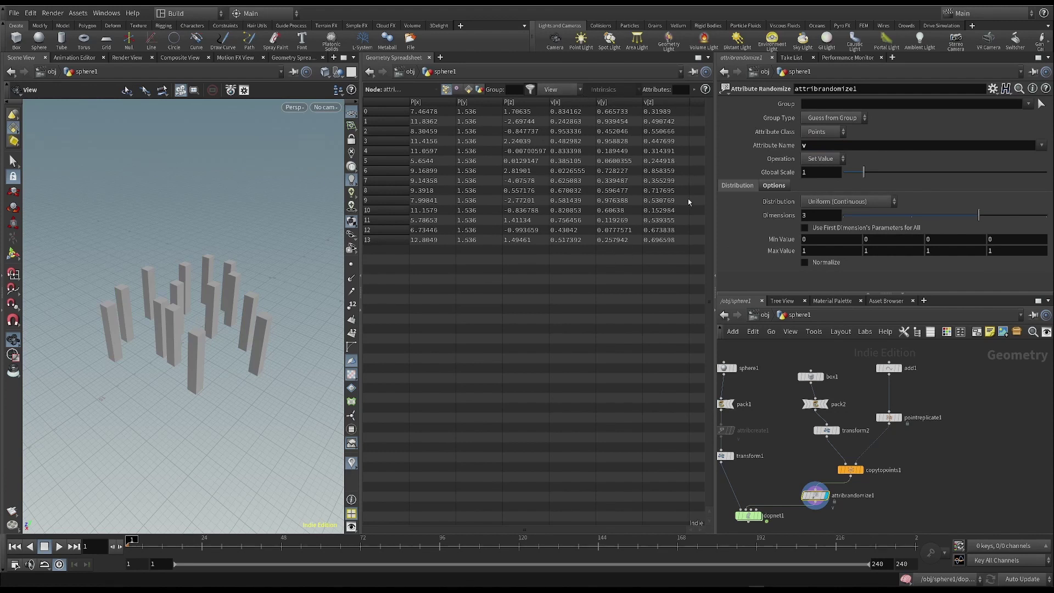
{"action": "left_click", "coordinate": [841, 202]}
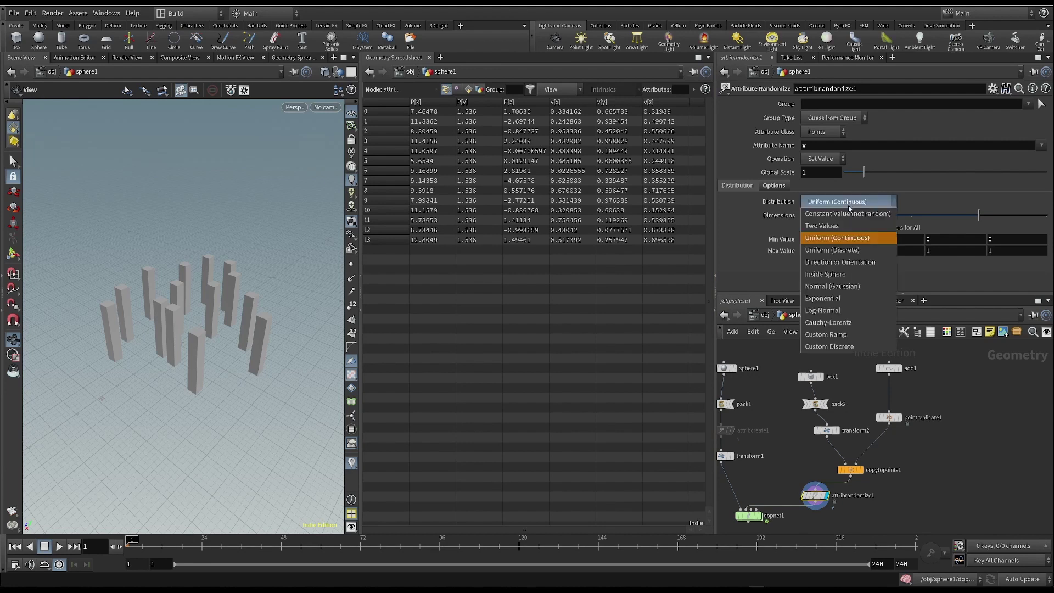
{"action": "left_click", "coordinate": [845, 245]}
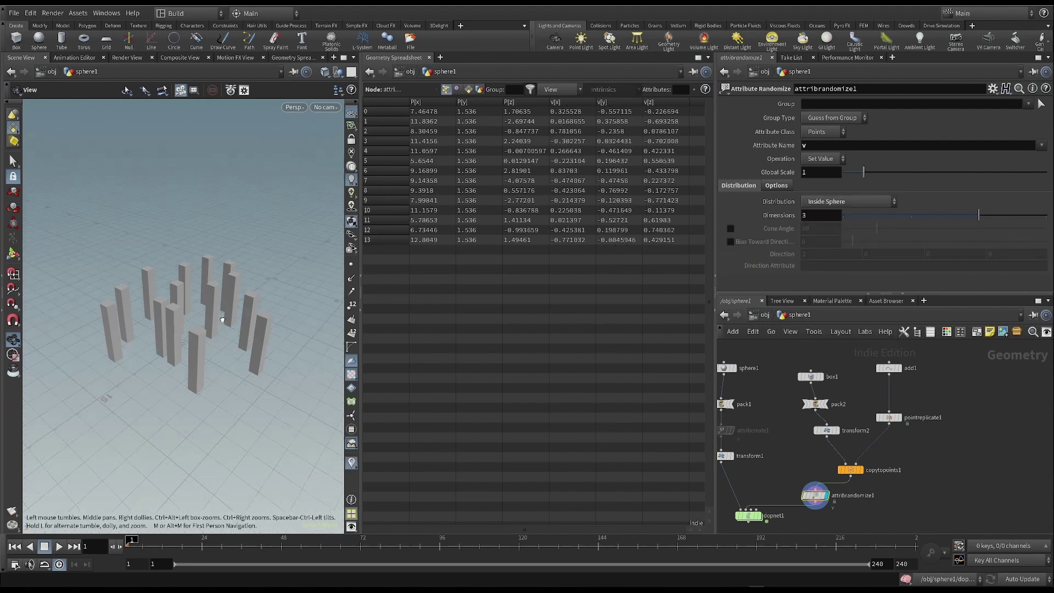
{"action": "left_click_drag", "start_coordinate": [216, 330], "coordinate": [221, 230]}
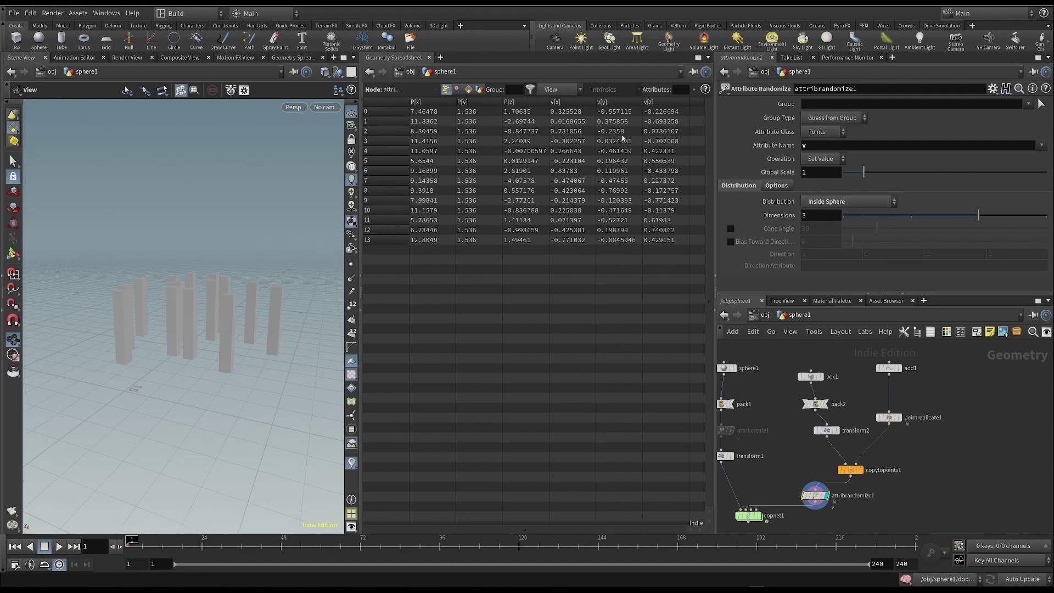
{"action": "left_click_drag", "start_coordinate": [864, 172], "coordinate": [1008, 181]}
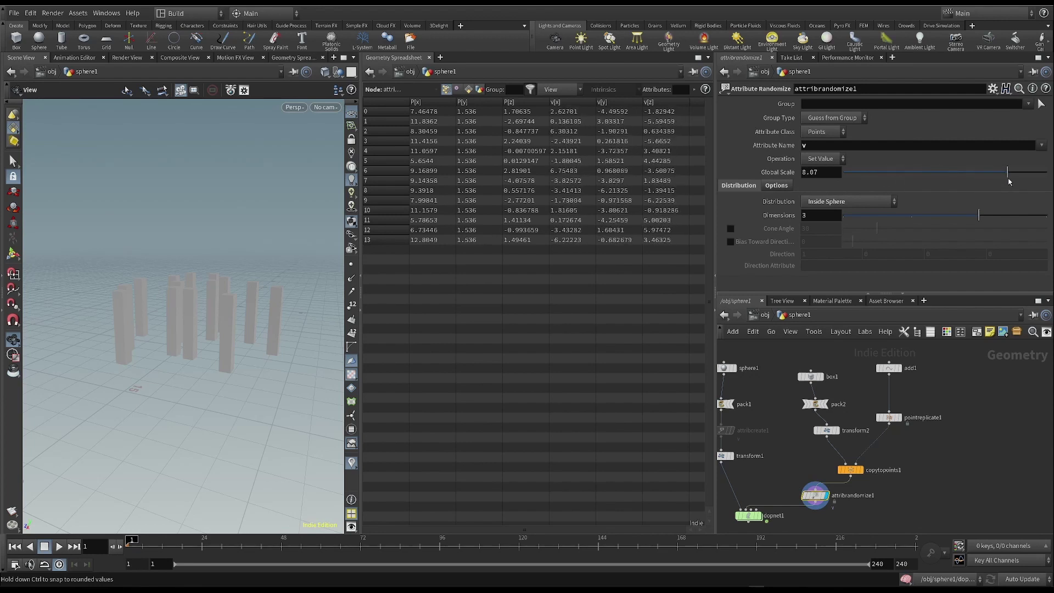
Display dopnet1 and enable Inherit Velocity from Point Velocity on rbdpackedobject2 inside it
{"action": "middle_click_drag", "start_coordinate": [833, 502], "coordinate": [853, 467]}
{"action": "left_click", "coordinate": [801, 468]}
{"action": "double_click", "coordinate": [791, 468]}
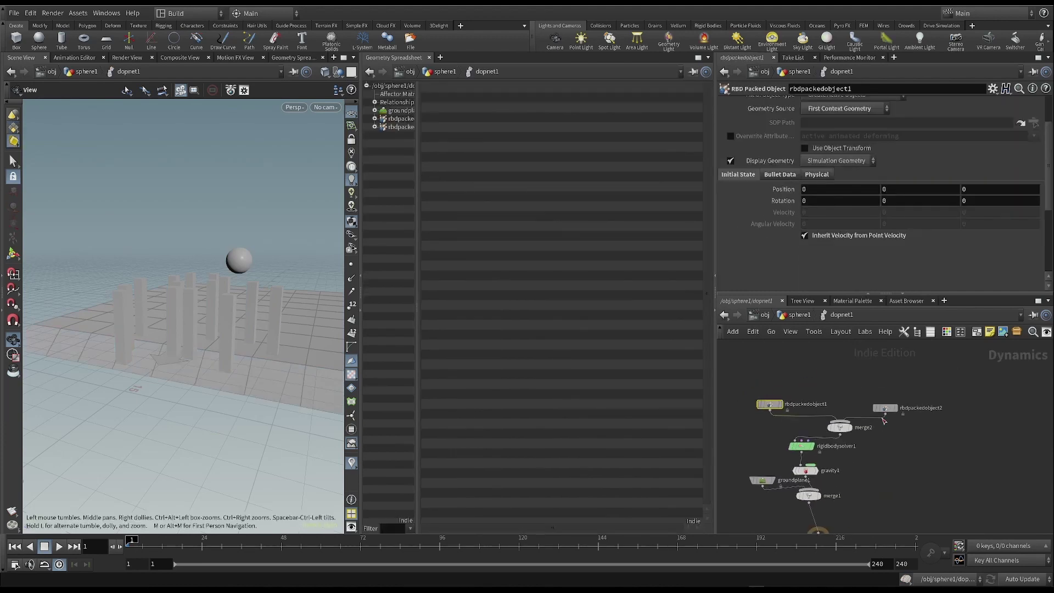
{"action": "left_click", "coordinate": [883, 407]}
{"action": "scroll", "coordinate": [781, 176], "scroll_direction": "down", "scroll_amount": 2}
{"action": "scroll", "coordinate": [781, 175], "scroll_direction": "down", "scroll_amount": 5}
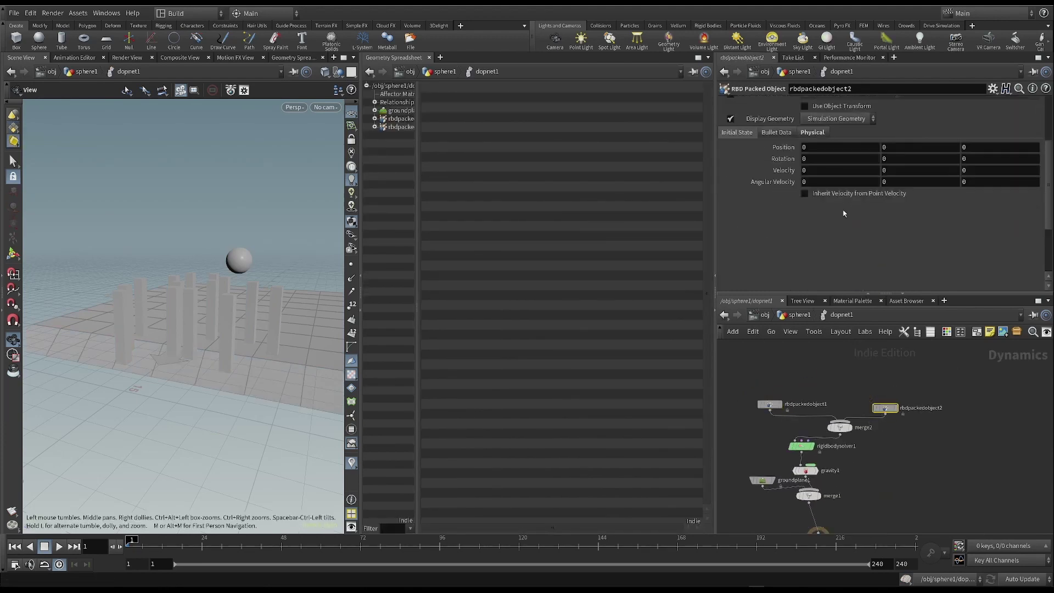
{"action": "left_click", "coordinate": [805, 123]}
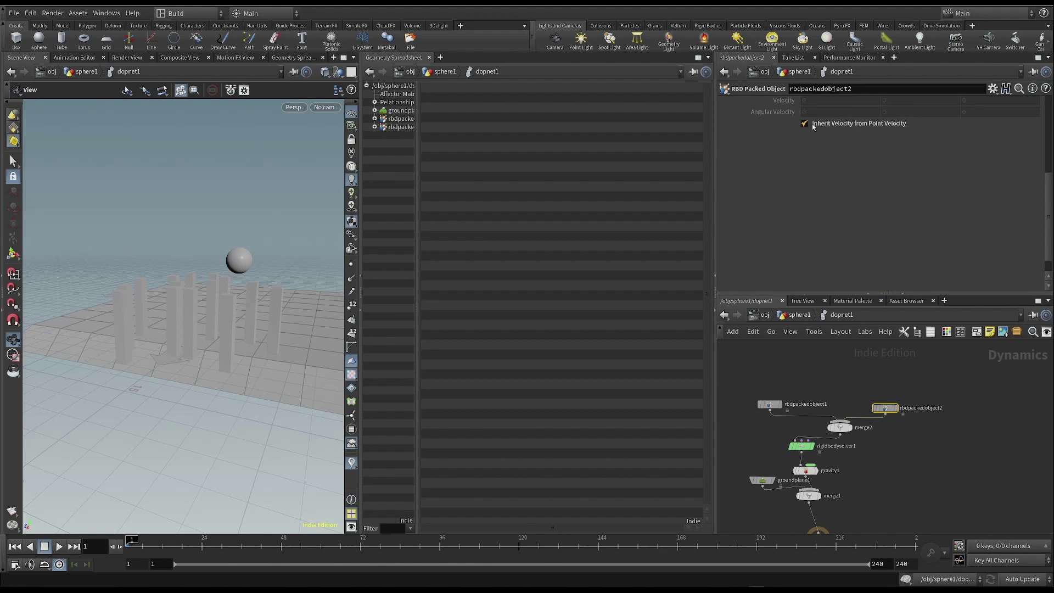
Play the simulation twice from different angles to check the boxes' random velocities, and rewind to frame 1
{"action": "left_click", "coordinate": [59, 546]}
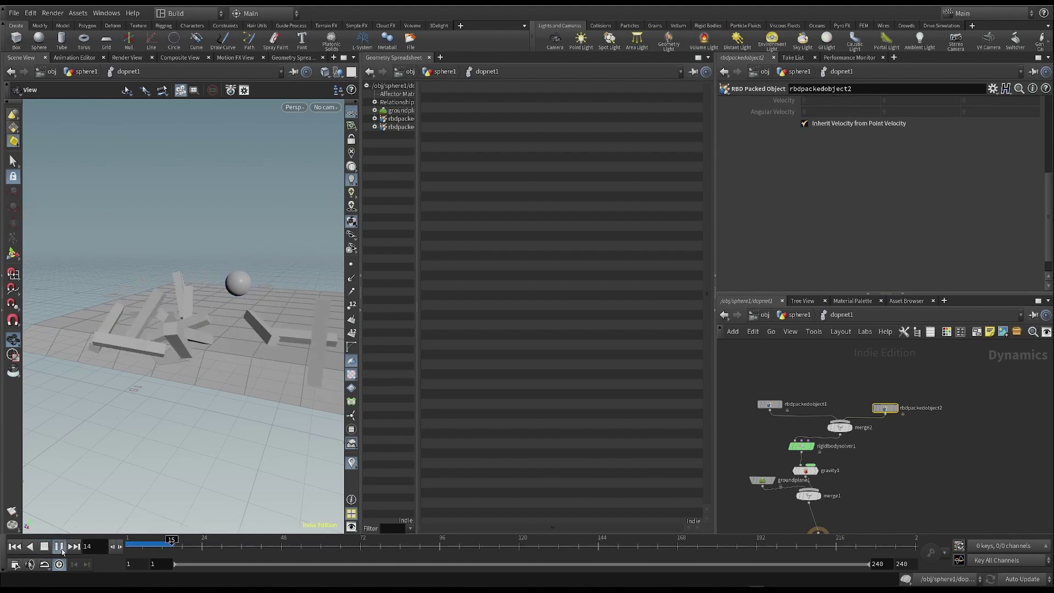
{"action": "left_click", "coordinate": [46, 547]}
{"action": "left_click", "coordinate": [15, 546]}
{"action": "left_click_drag", "start_coordinate": [224, 313], "coordinate": [193, 300]}
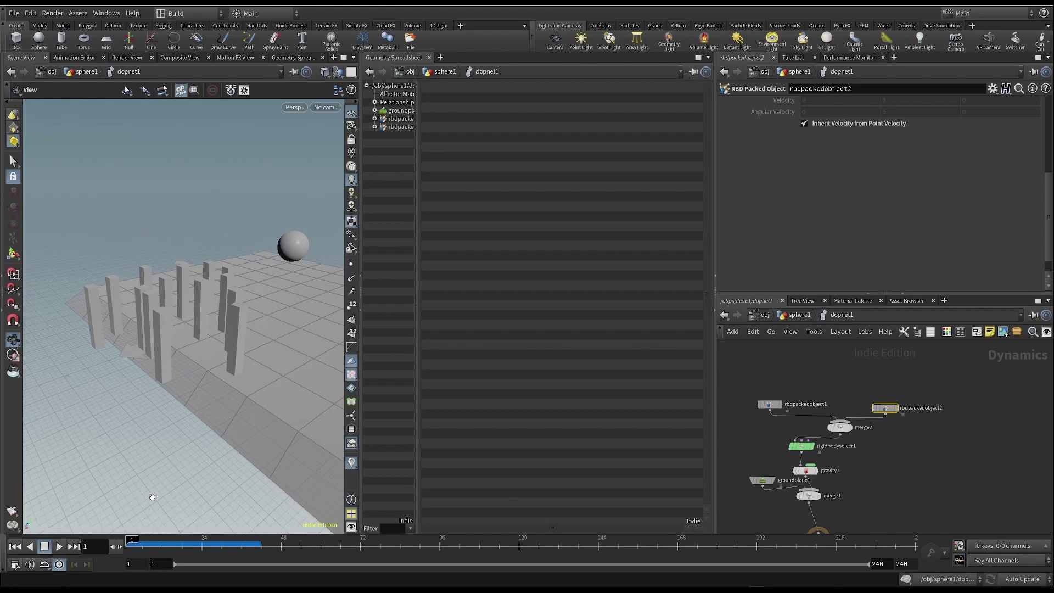
{"action": "left_click", "coordinate": [59, 546]}
{"action": "left_click", "coordinate": [59, 546]}
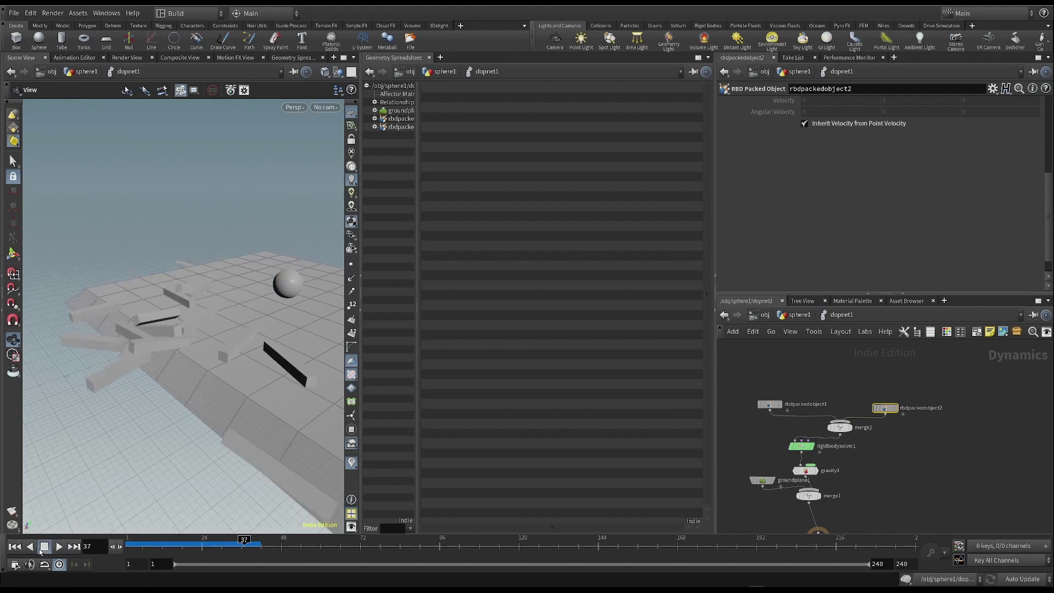
{"action": "left_click", "coordinate": [14, 546]}
Return to the sphere1 network and set attribrandomize1's global scale to 20
{"action": "left_click", "coordinate": [799, 314]}
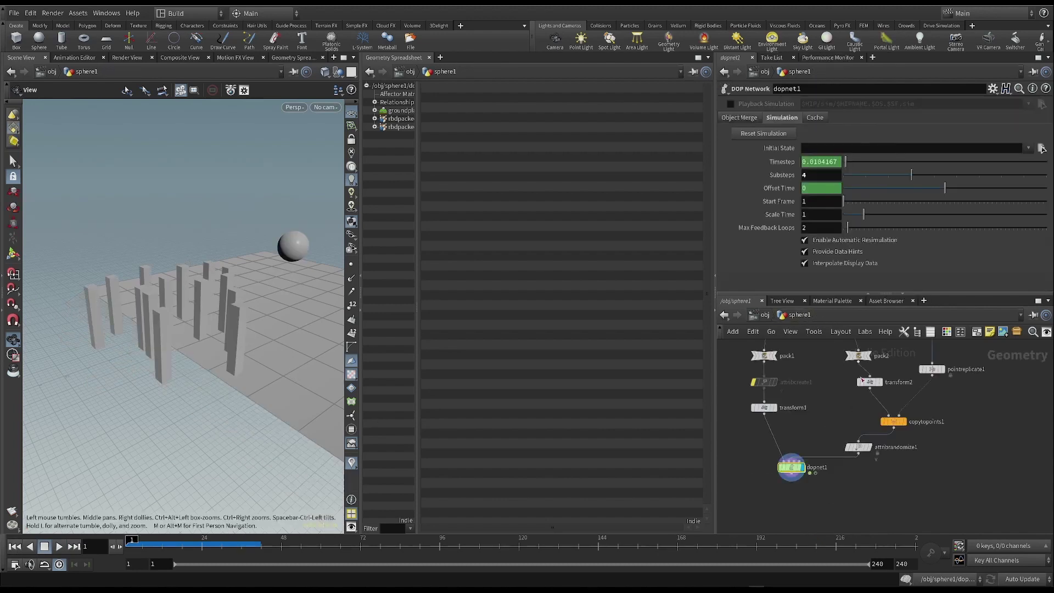
{"action": "left_click", "coordinate": [857, 447]}
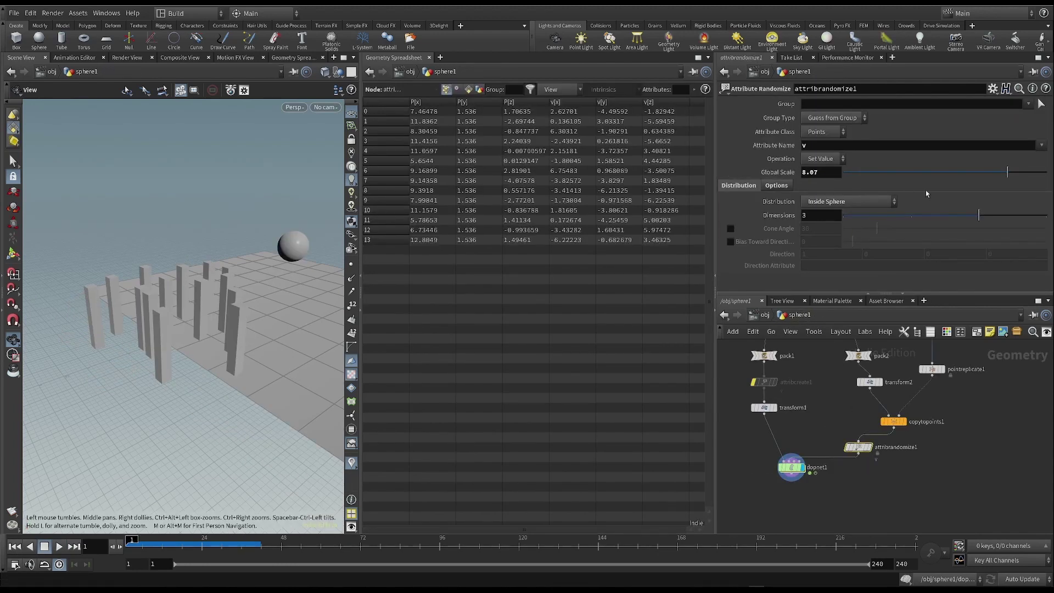
{"action": "left_click", "coordinate": [830, 172]}
{"action": "type", "text": "20"}
{"action": "key", "text": "Return"}
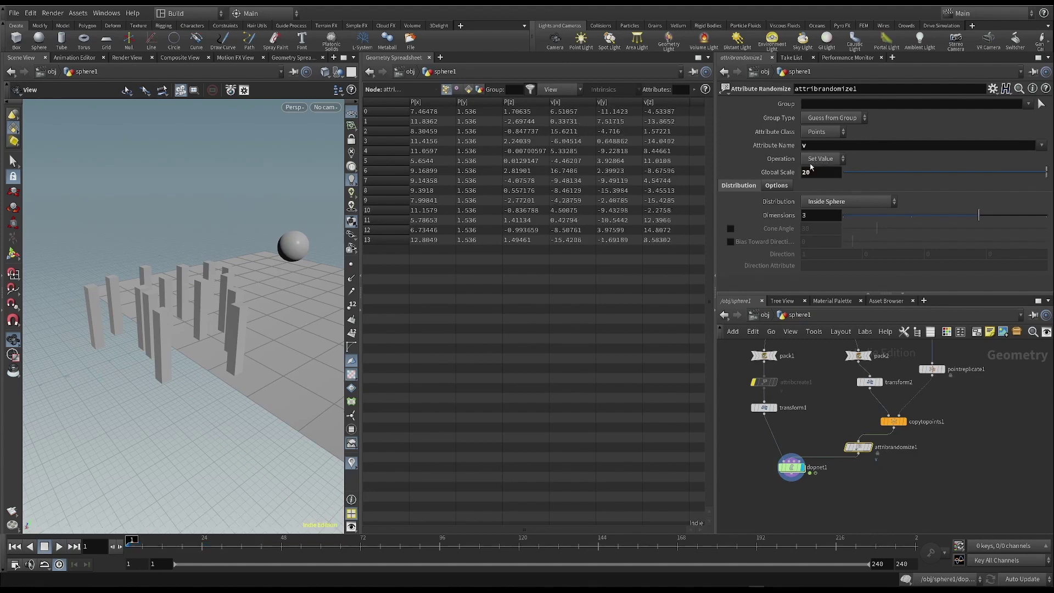
Play the simulation with the stronger random velocities, rewind it, and replay it from another angle
{"action": "left_click", "coordinate": [59, 546]}
{"action": "left_click", "coordinate": [15, 547]}
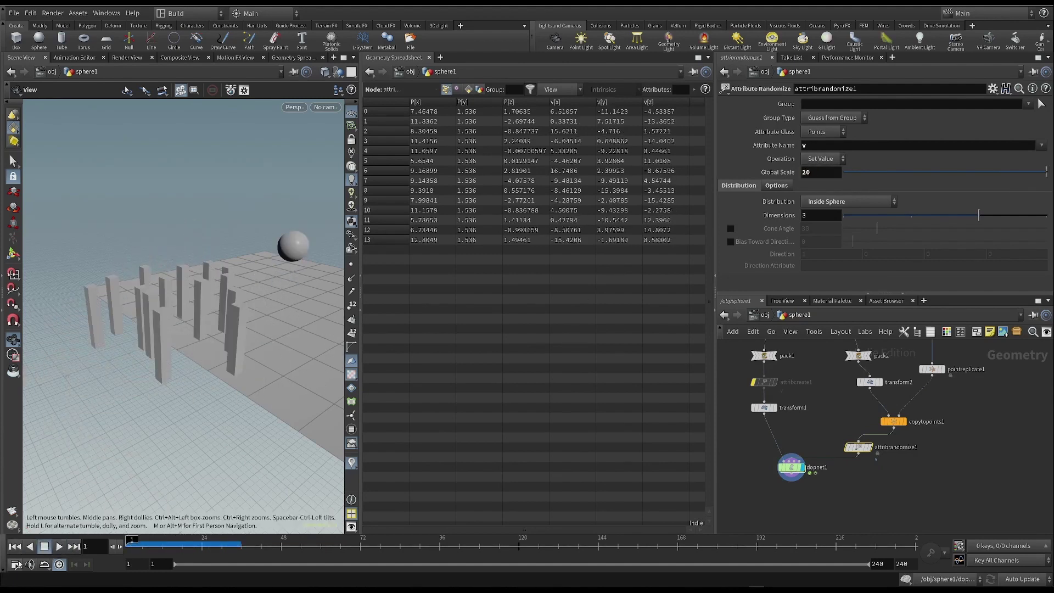
{"action": "left_click", "coordinate": [13, 547]}
{"action": "left_click_drag", "start_coordinate": [241, 312], "coordinate": [308, 285]}
{"action": "left_click", "coordinate": [59, 546]}
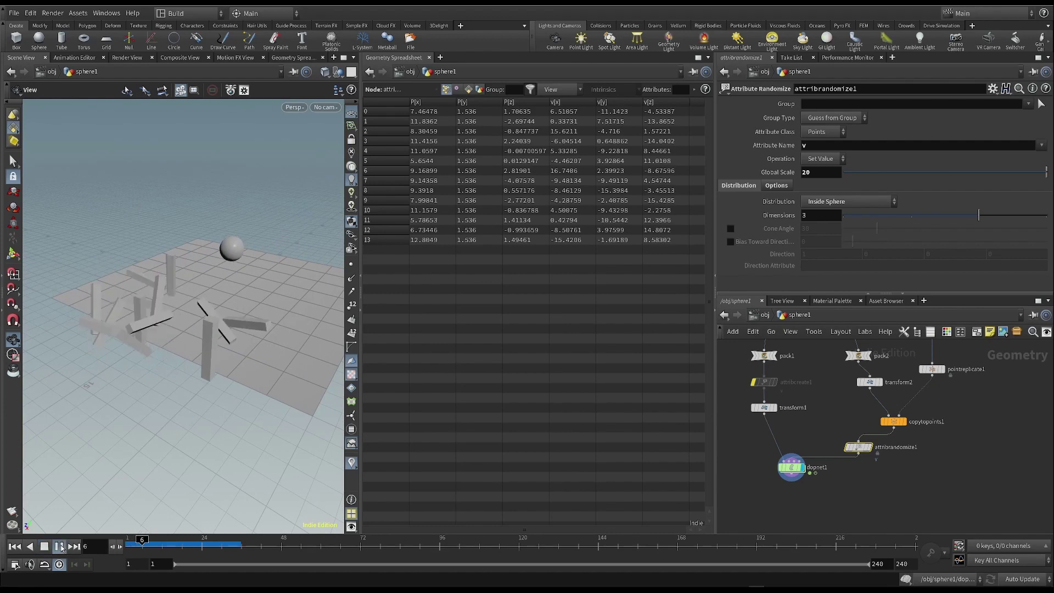